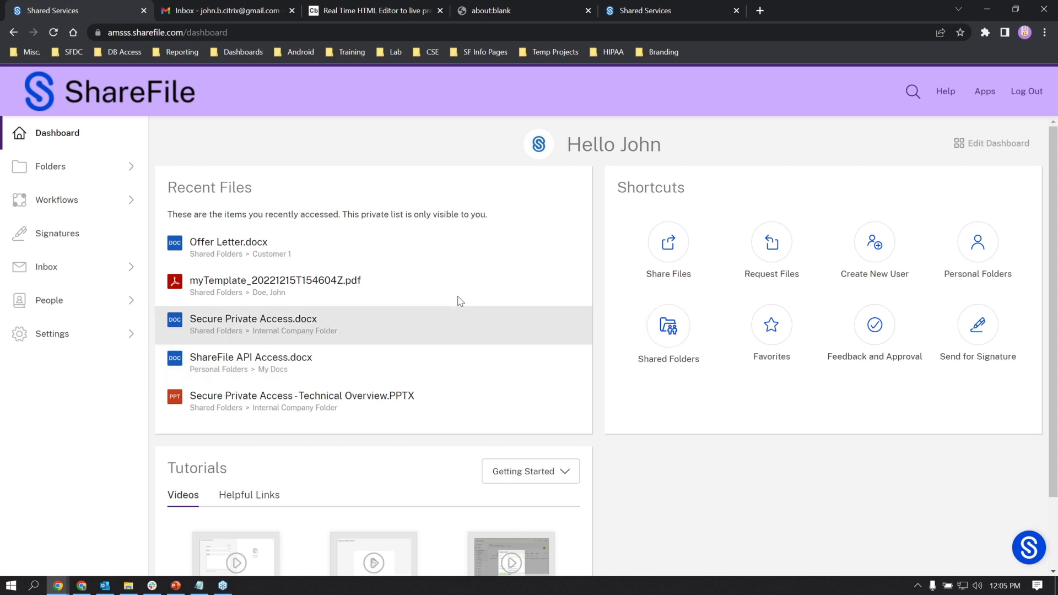
- Open the Share screen from the Dashboard's Share Files shortcut
left_click(668, 243)
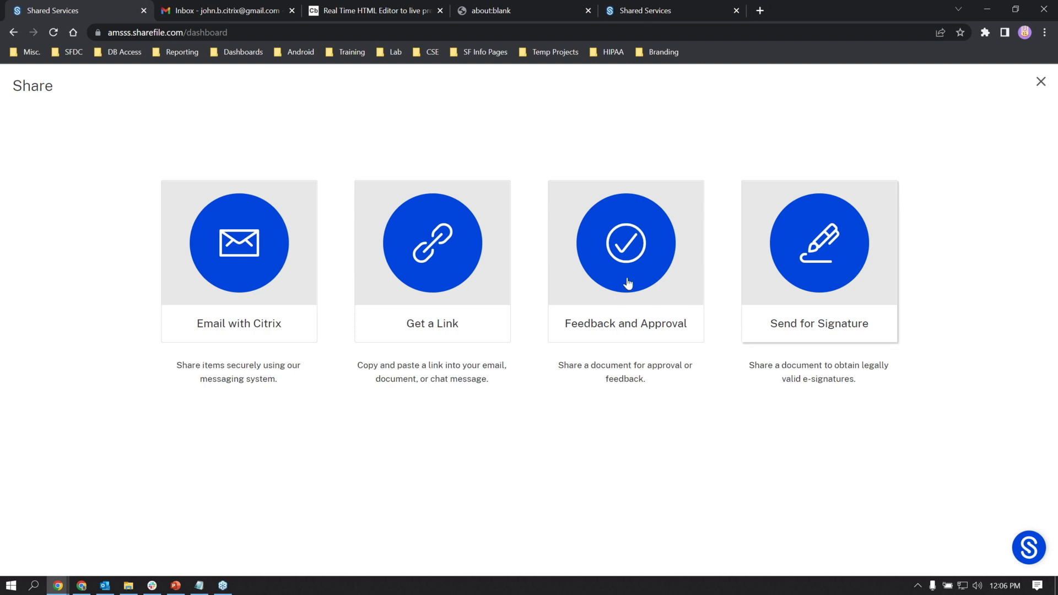
- Start an Email with Citrix share addressed to two pasted recipient e-mail addresses
left_click(301, 264)
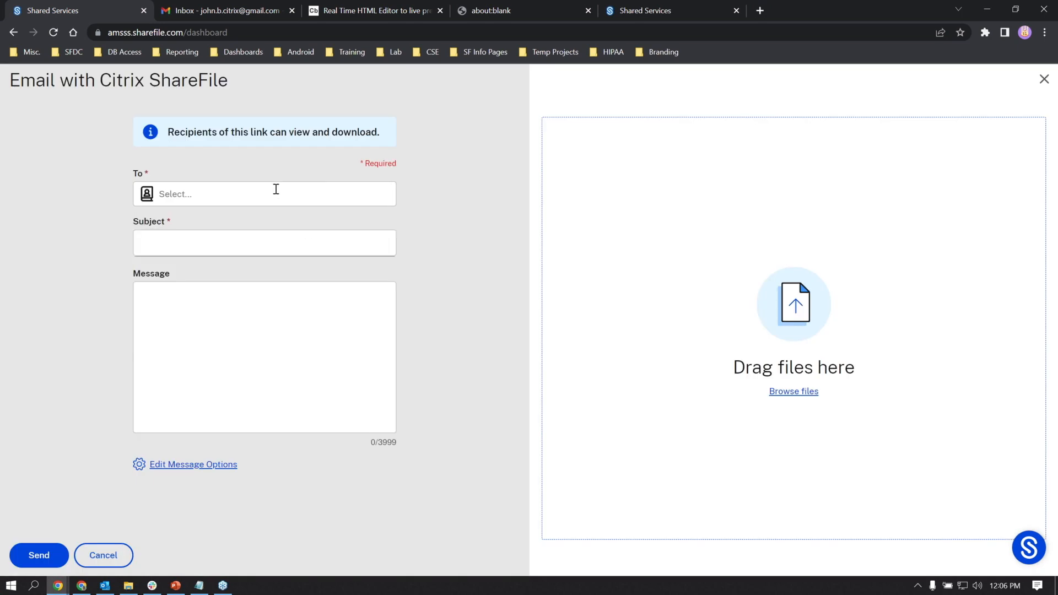
left_click(273, 194)
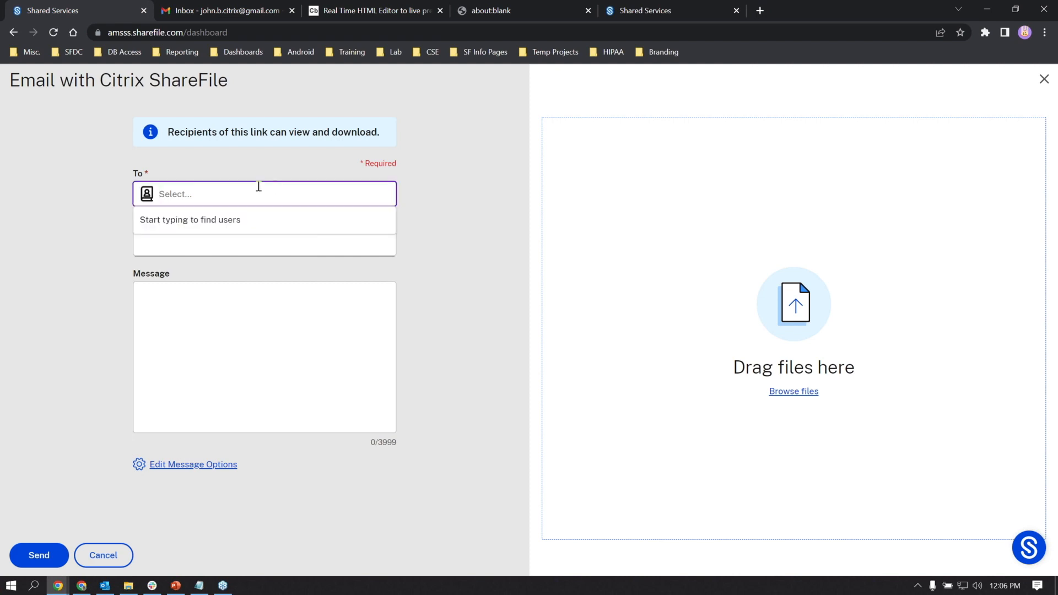
left_click(149, 196)
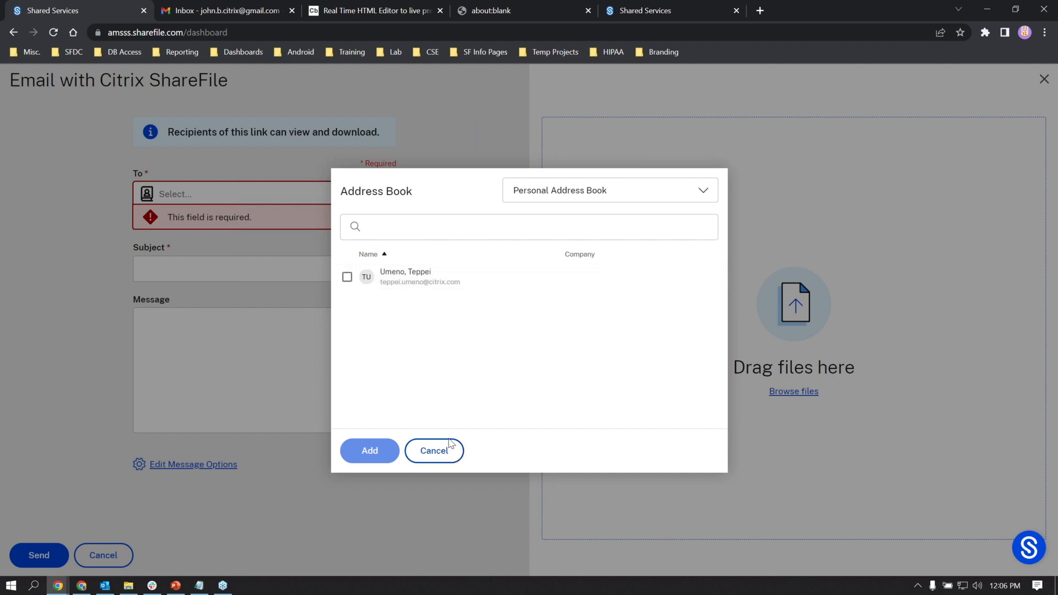
left_click(456, 447)
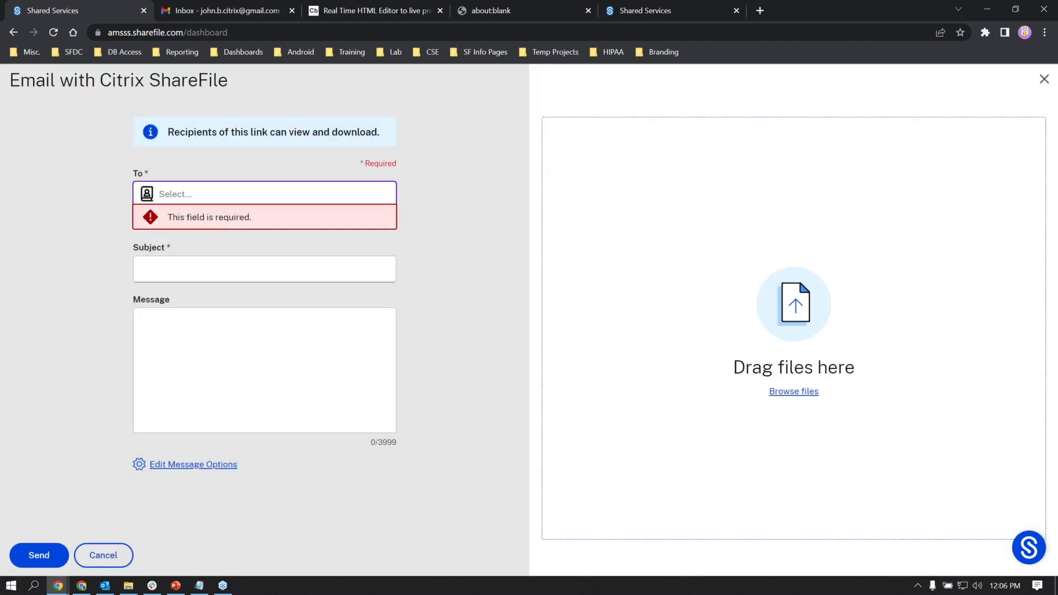
key("alt+Tab")
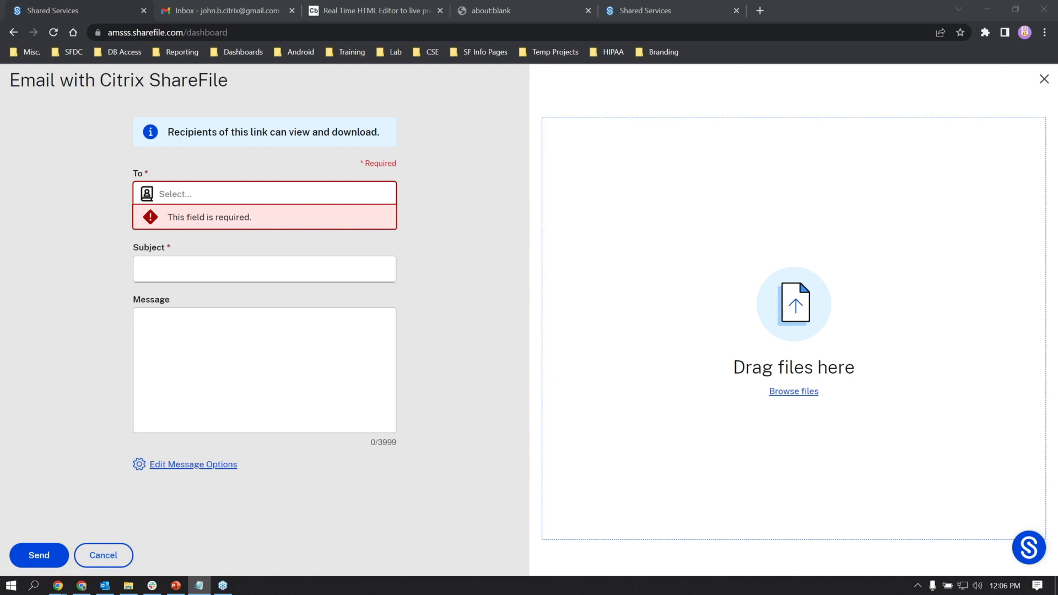
left_click(189, 191)
key("ctrl+v")
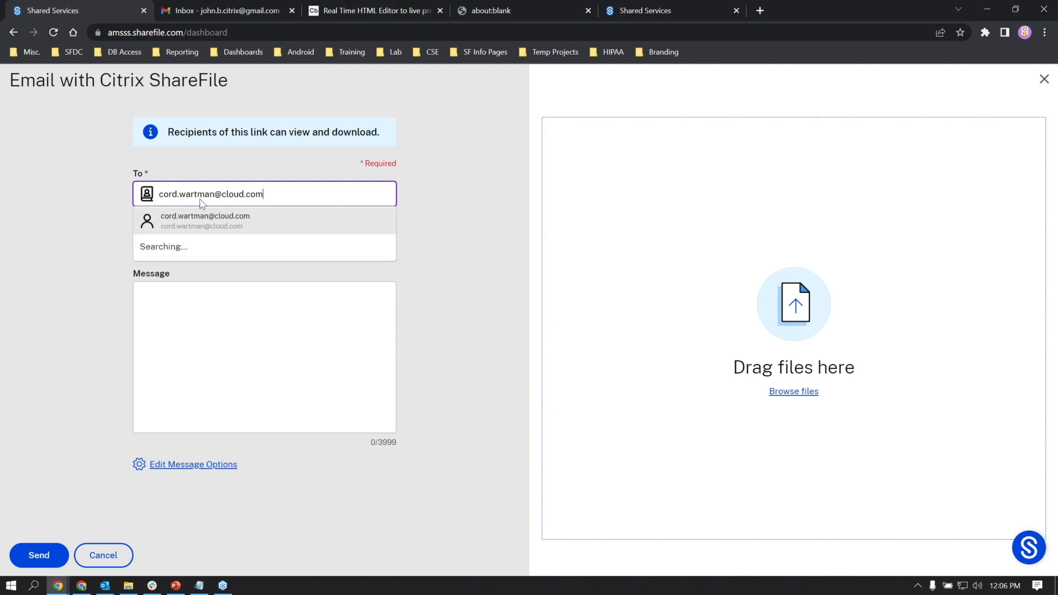
left_click(199, 221)
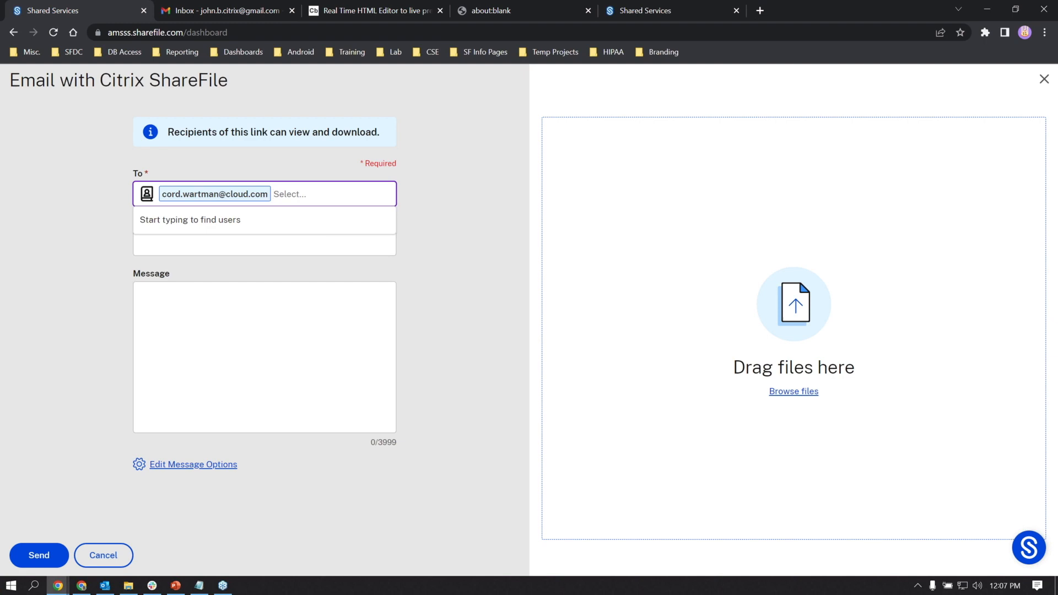
key("alt+Tab")
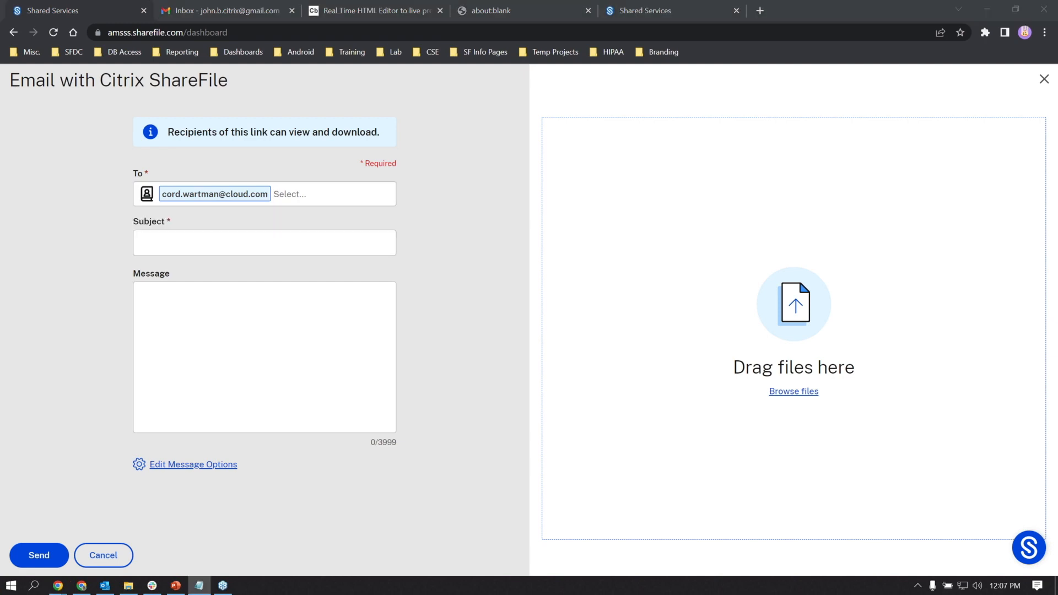
left_click(331, 196)
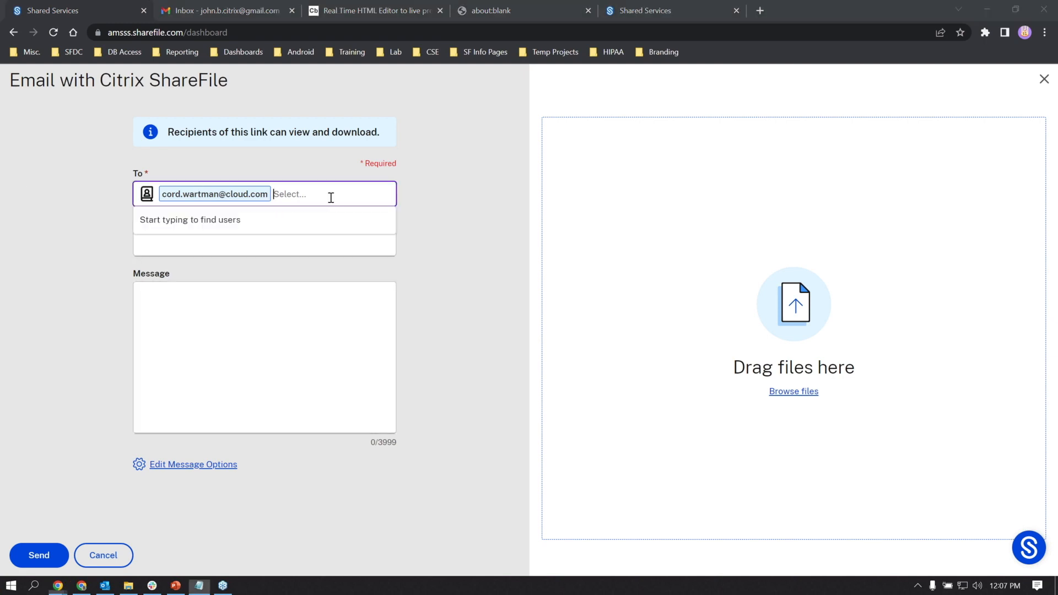
key("ctrl+v")
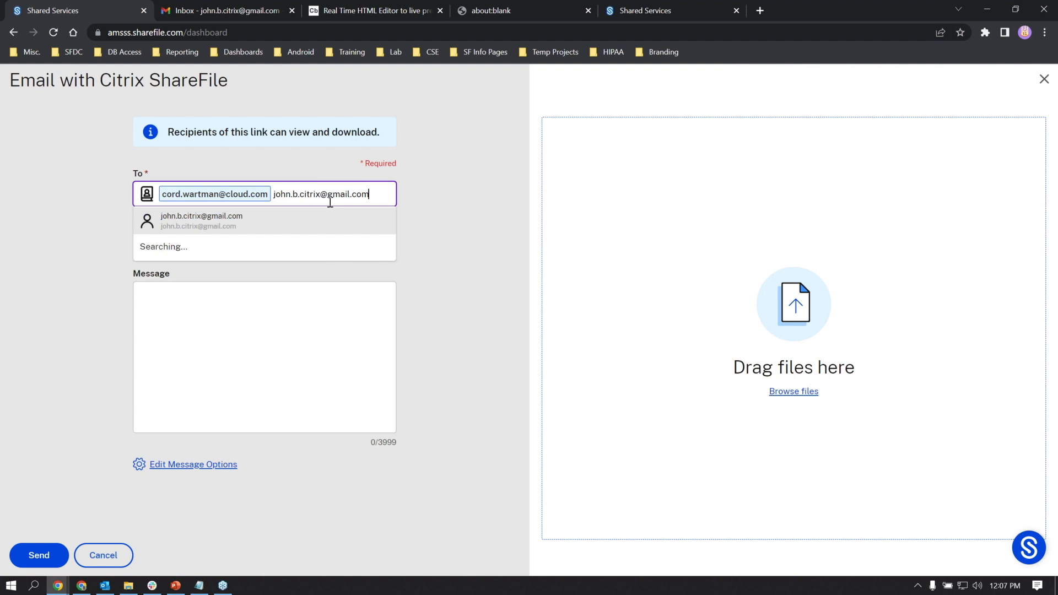
left_click(294, 222)
- Give the email the subject 'Test' and the message 'Lets co-edit together!'
left_click(341, 255)
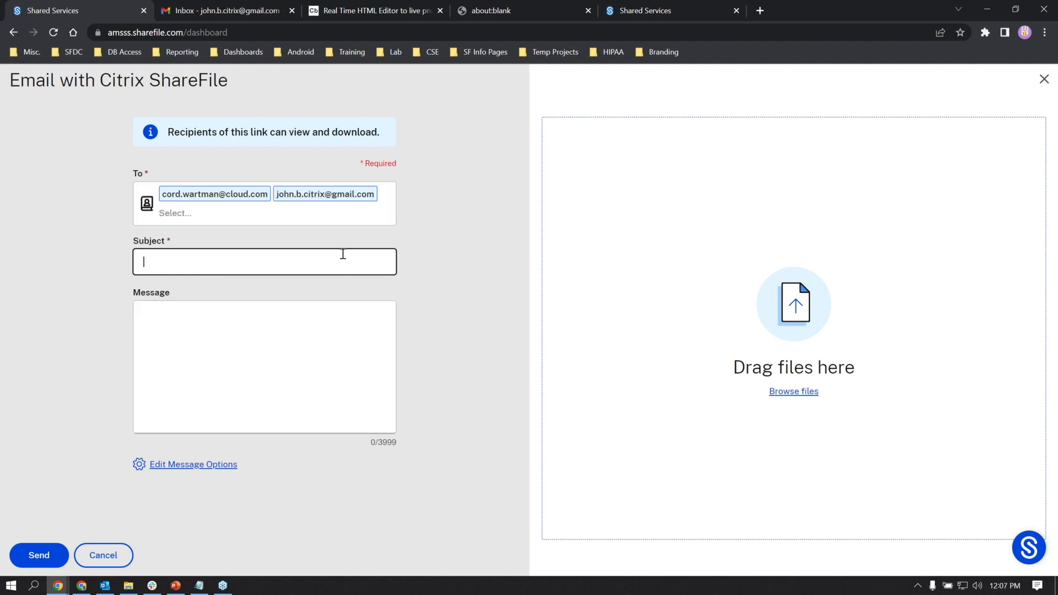
type("Test")
key("Tab")
type("Lets ")
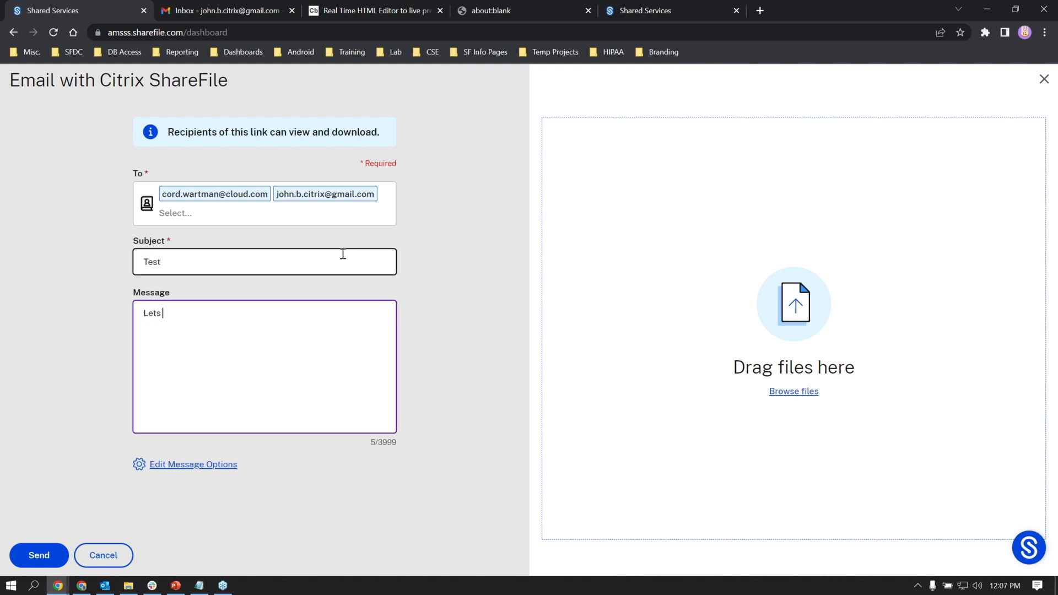
type("co-edit together!")
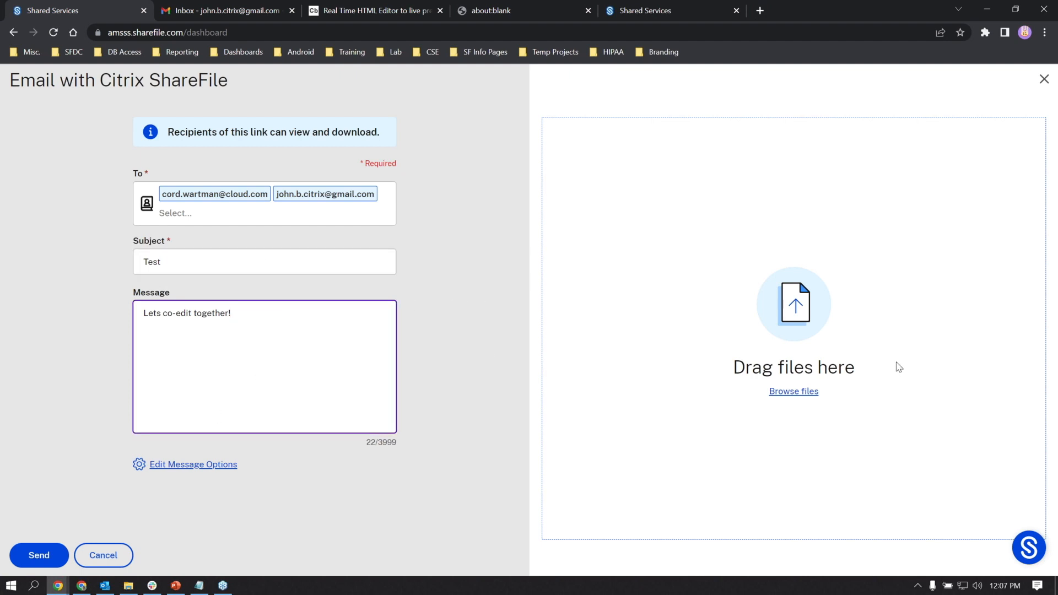
left_click(230, 464)
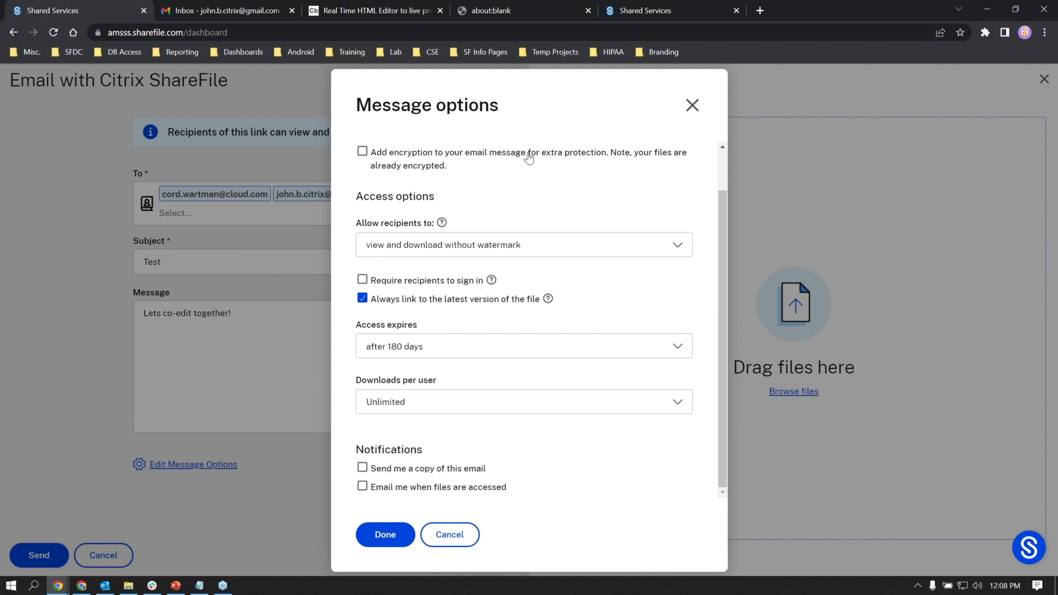
- Allow recipients to view, download and edit, expire access after one day, and email me on access
scroll(563, 237, "up", 1)
scroll(513, 243, "down", 1)
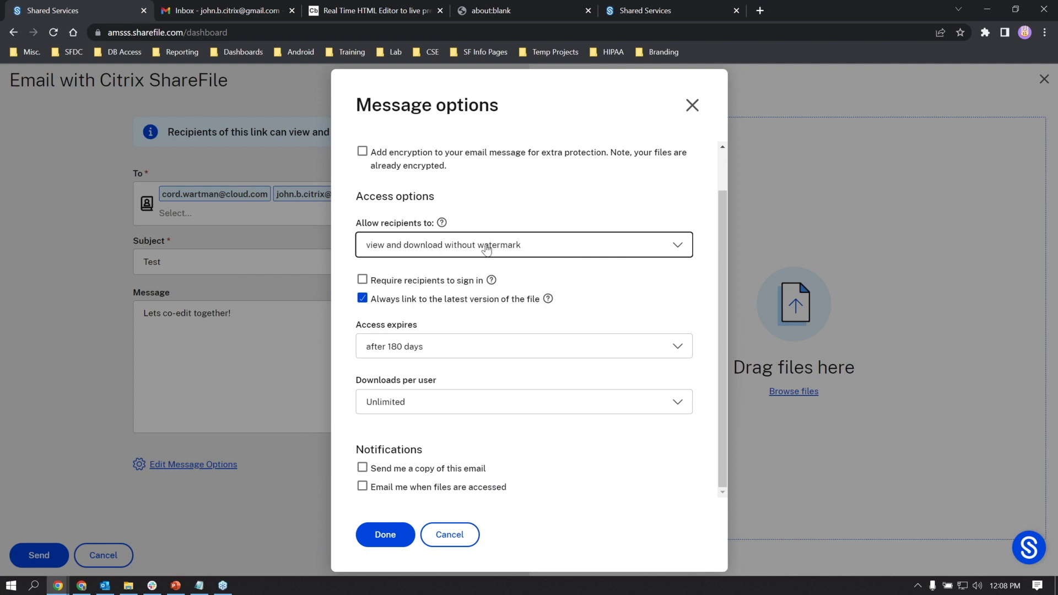
left_click(486, 248)
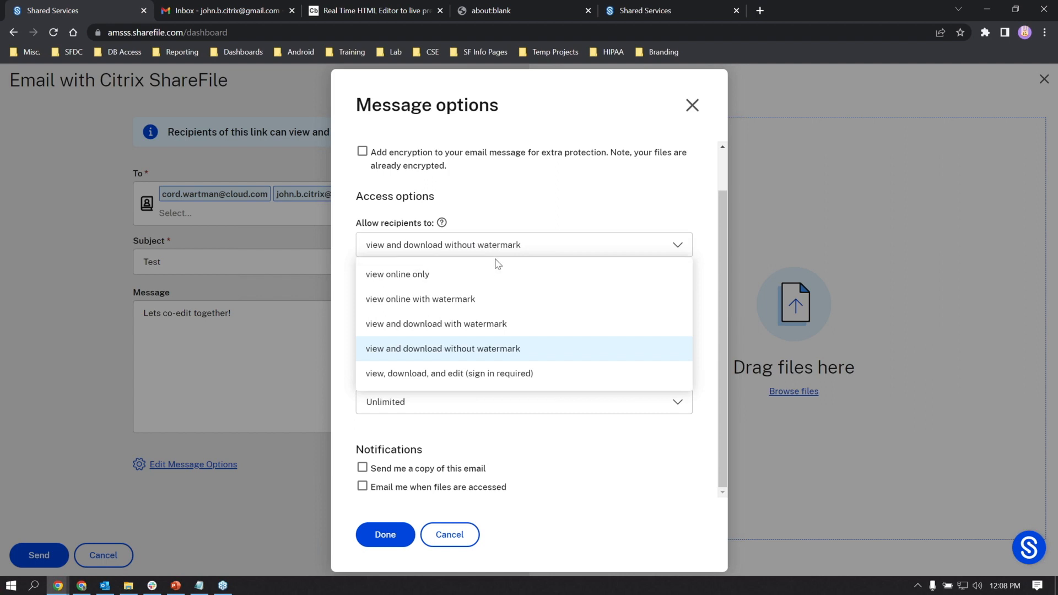
left_click(470, 375)
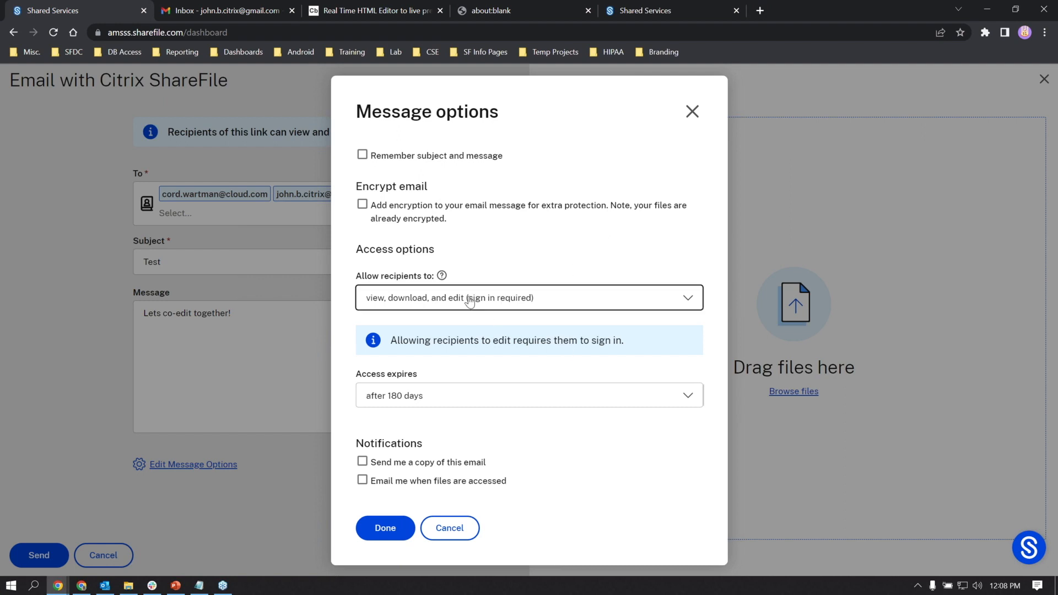
left_click(527, 402)
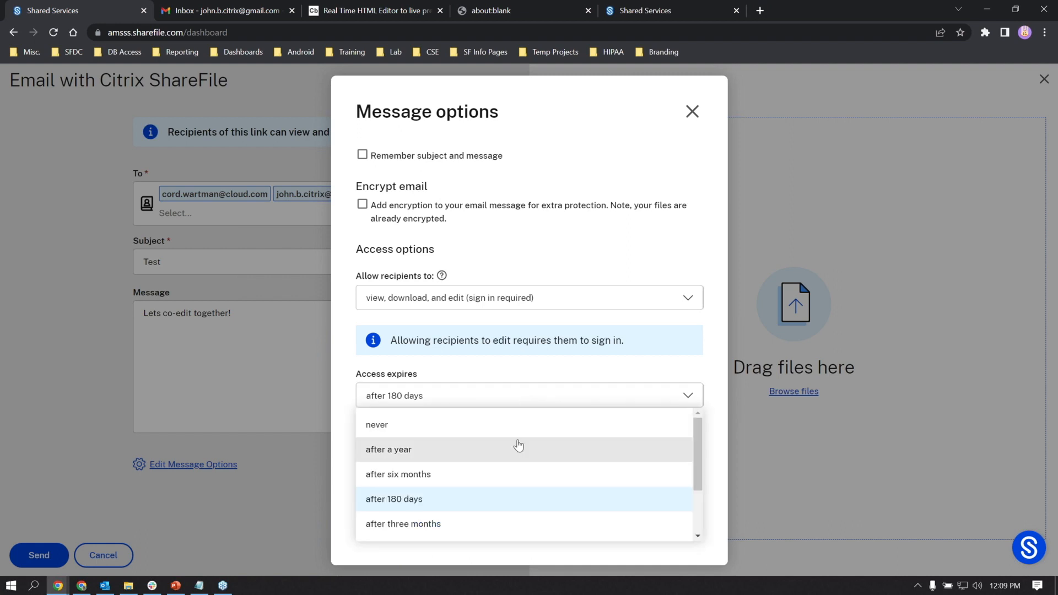
scroll(480, 496, "down", 2)
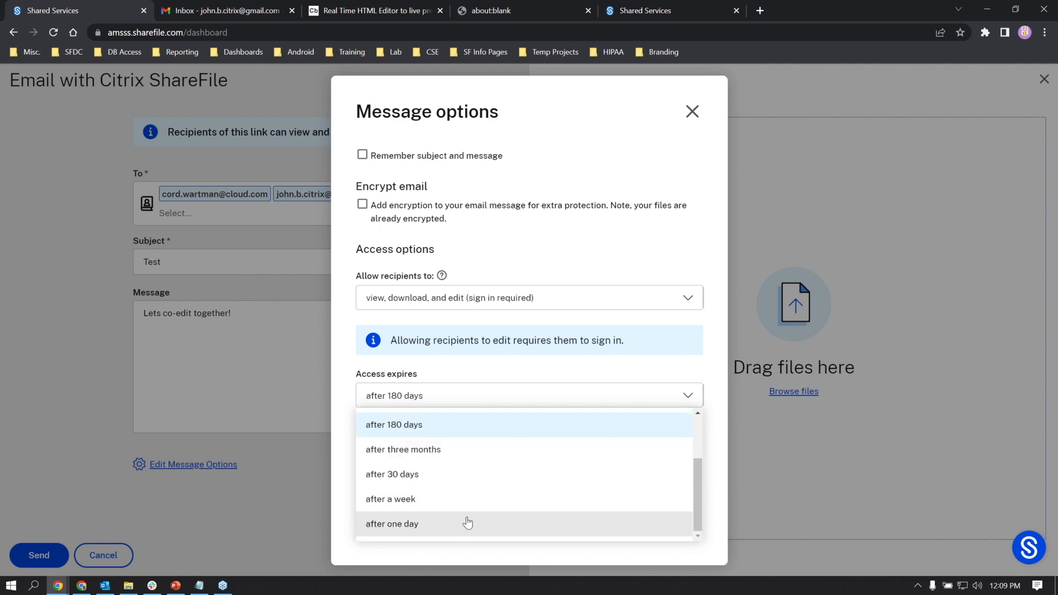
left_click(467, 522)
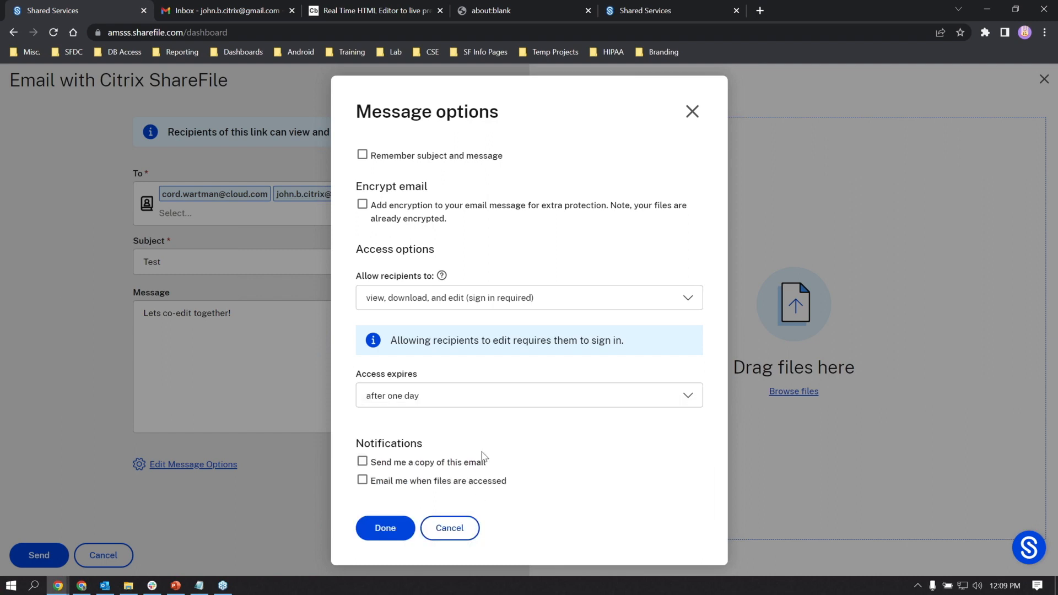
left_click(428, 485)
left_click(396, 531)
left_click(777, 392)
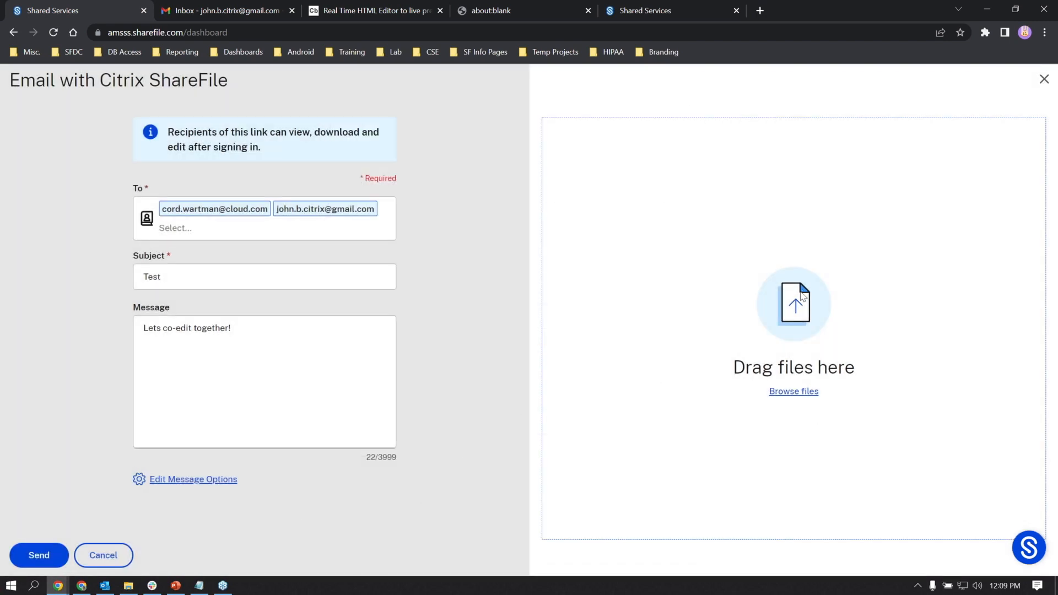
- Attach Offer Letter.docx from Shared Folders > Customer 1 to the email share
mouse_move(825, 392)
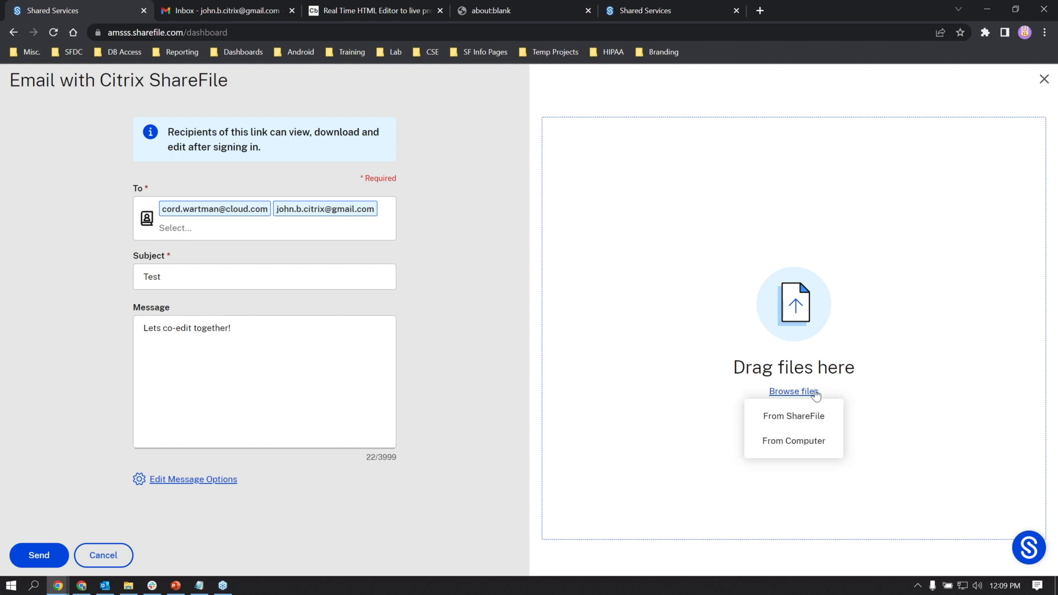
left_click(804, 414)
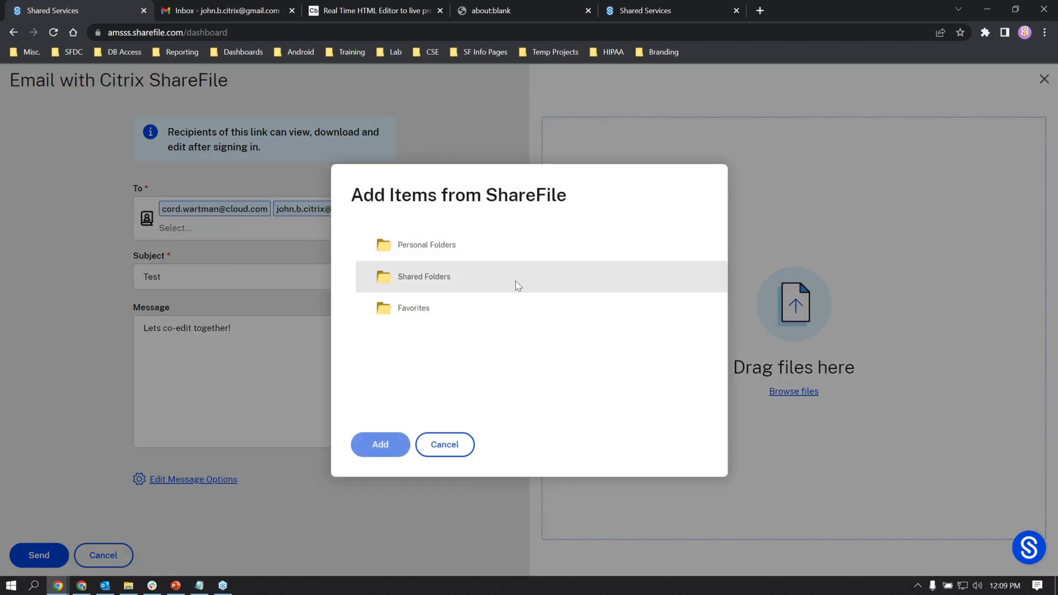
left_click(444, 282)
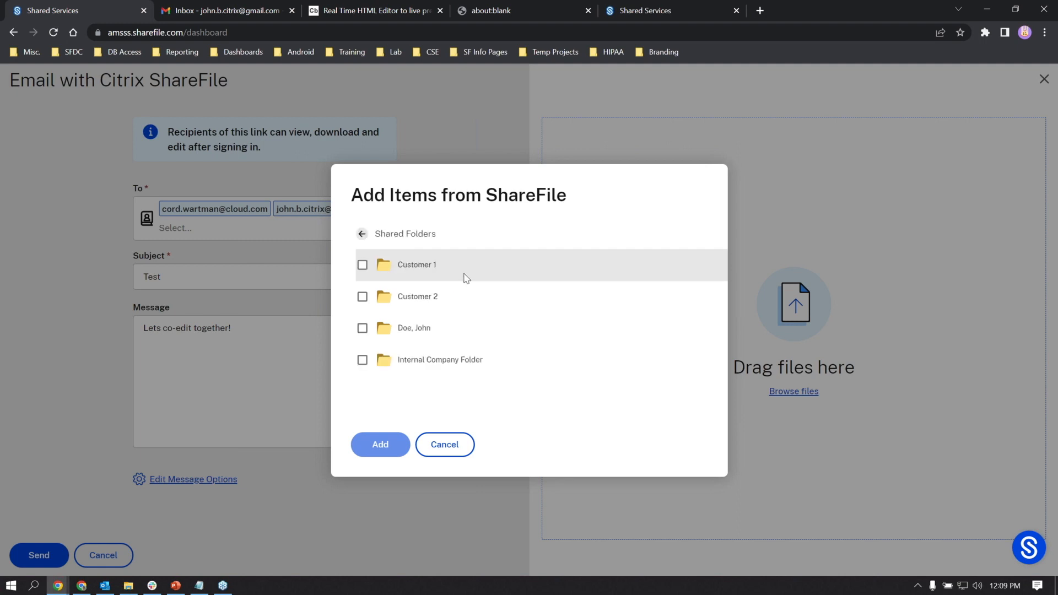
left_click(412, 272)
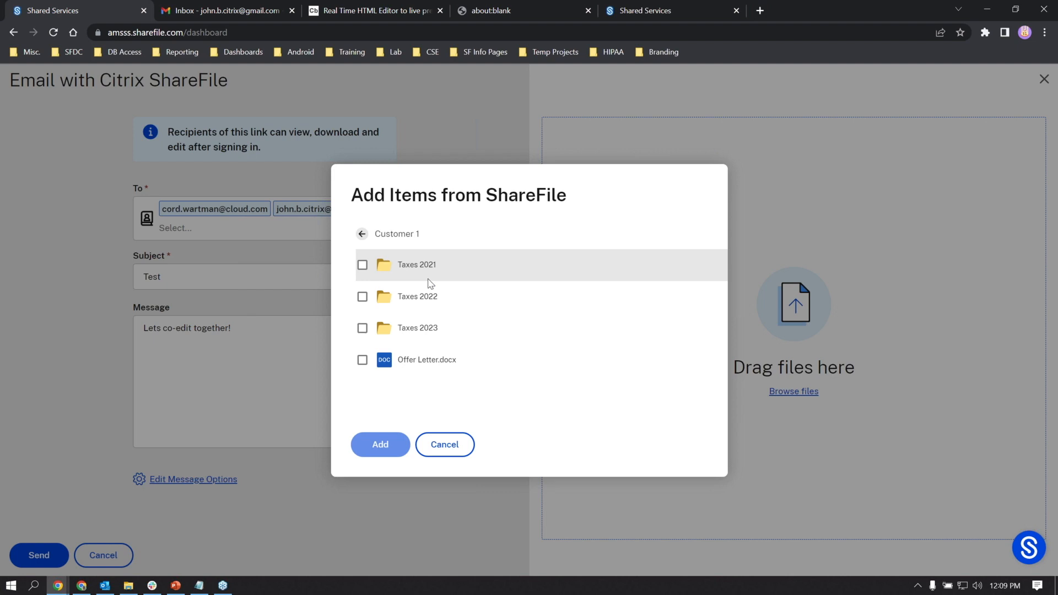
left_click(427, 365)
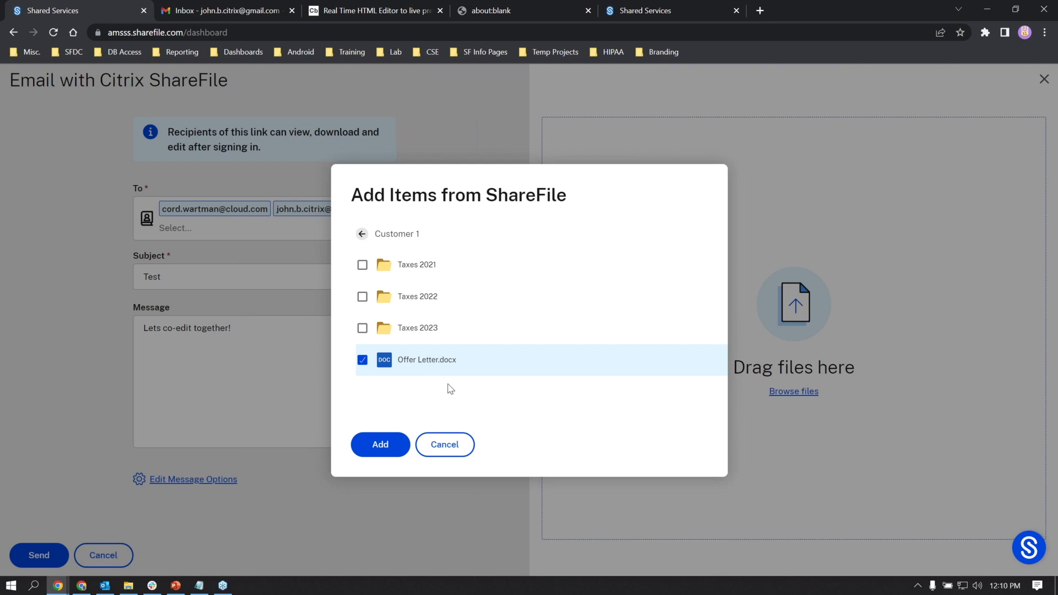
left_click(399, 439)
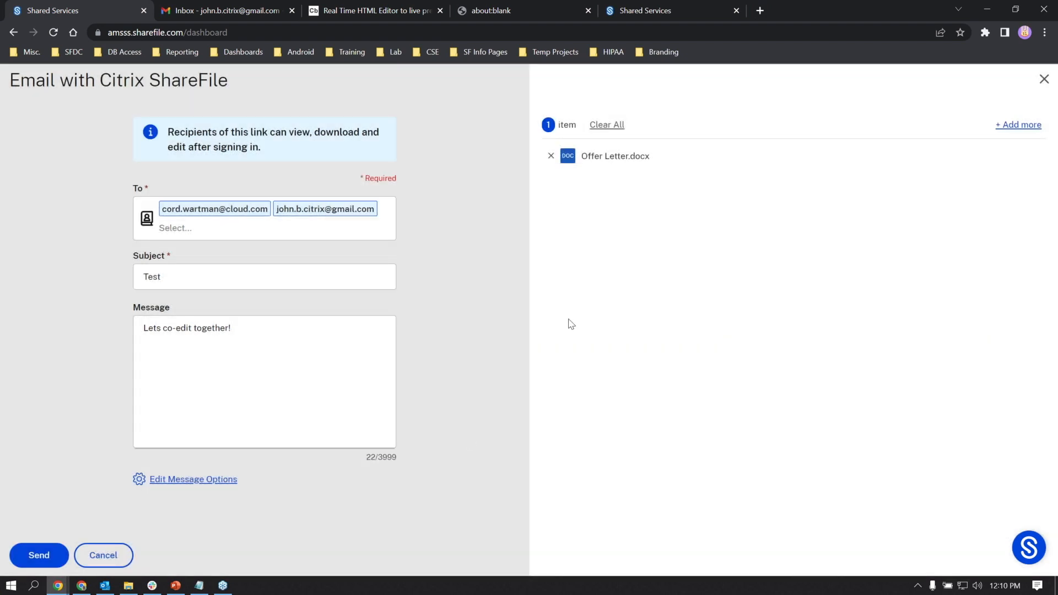
- Send the email share, then open Offer Letter.docx from recent files for online editing
left_click(54, 559)
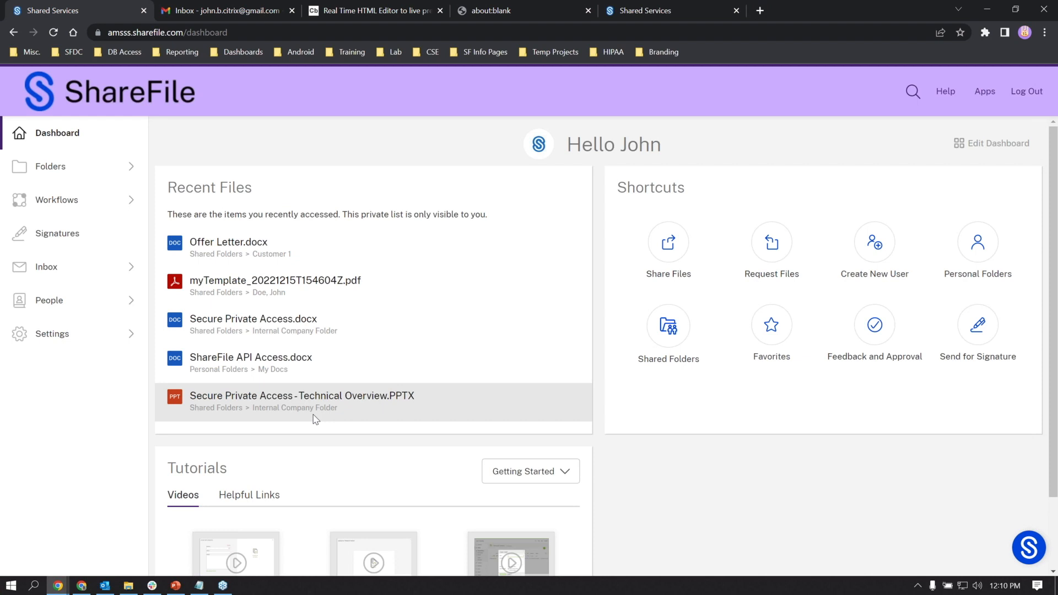
left_click(238, 248)
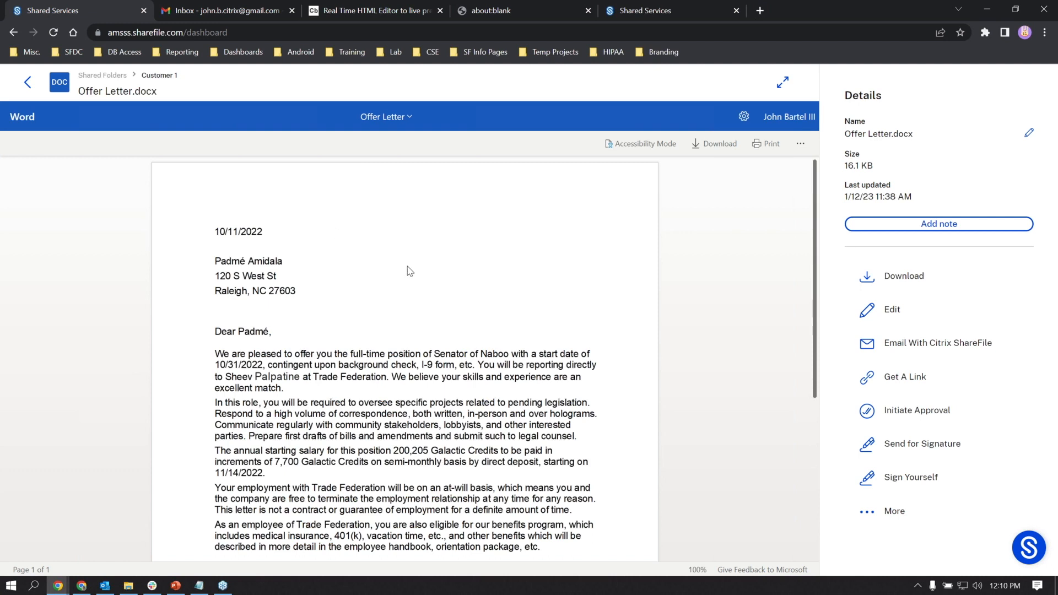
left_click(892, 311)
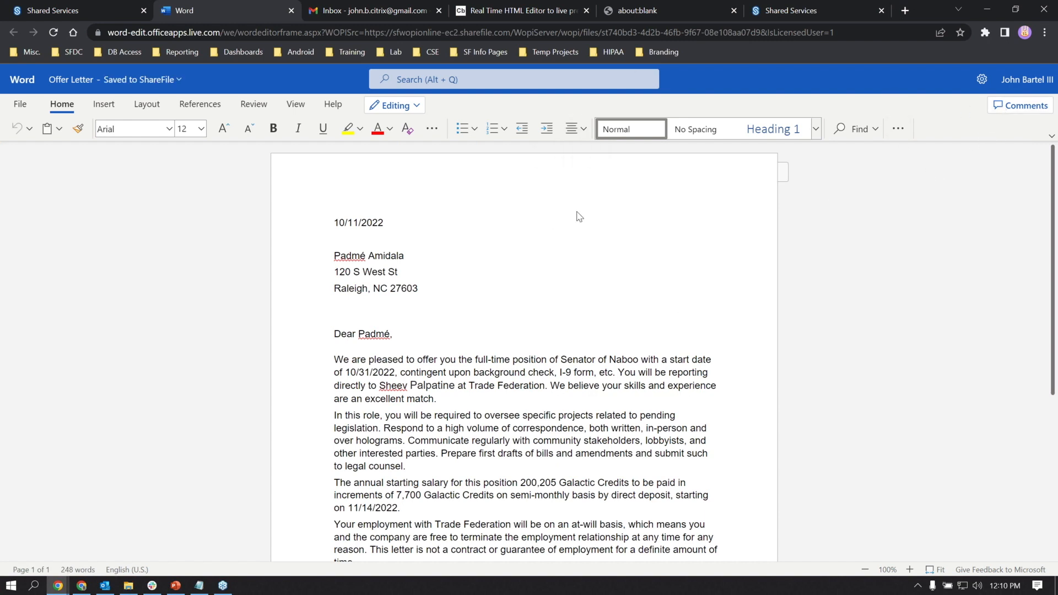
- With the Offer Letter loaded in Word for the web, switch to the Gmail inbox tab
left_click(340, 15)
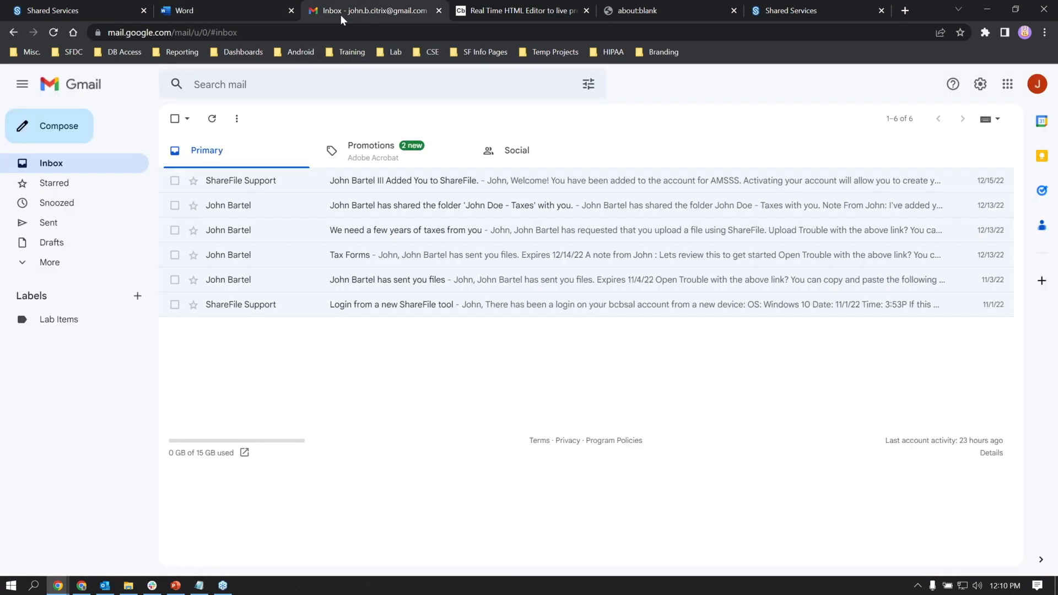
- Refresh Gmail, open the Test email, and open the shared Offer Letter.docx from it
left_click(78, 170)
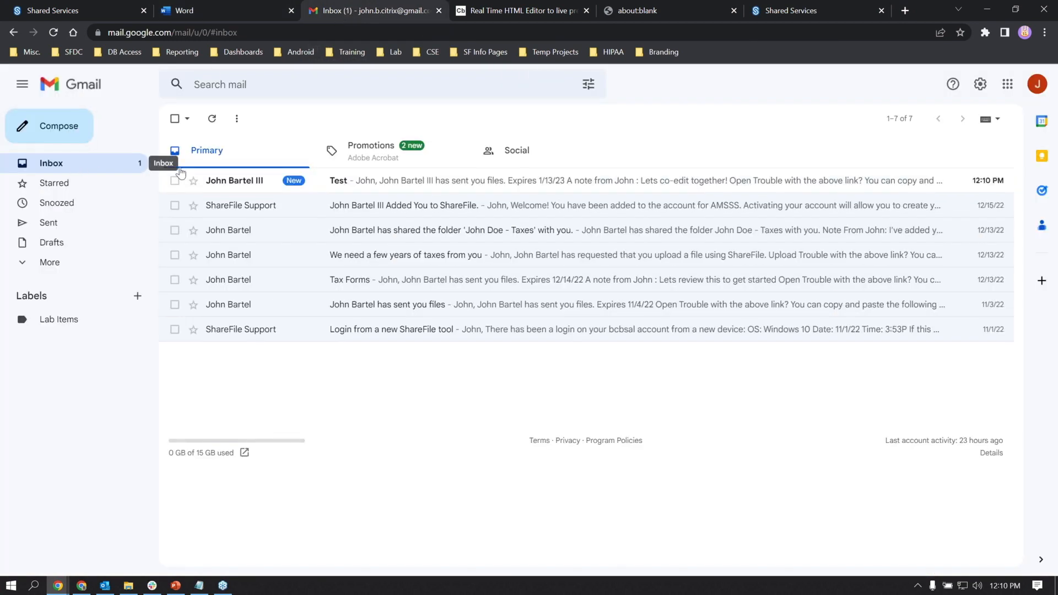
left_click(342, 183)
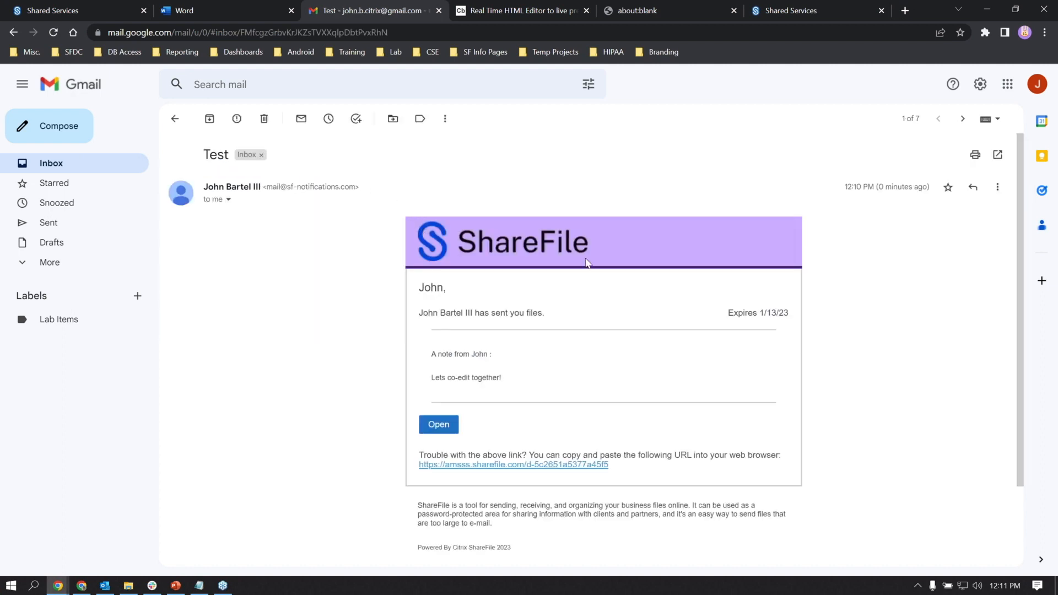
scroll(529, 297, "down", 2)
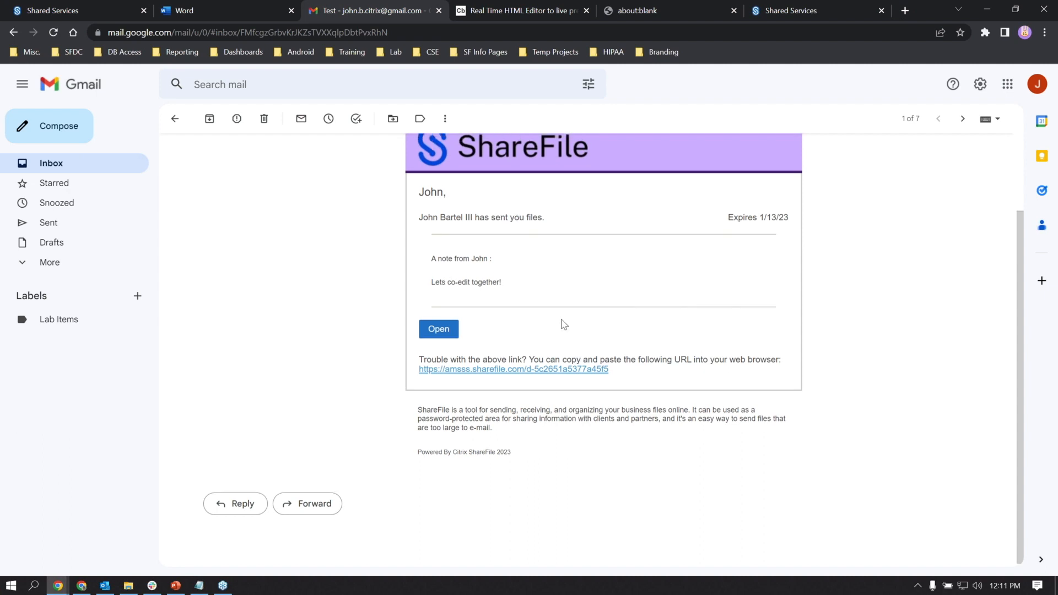
scroll(563, 324, "up", 1)
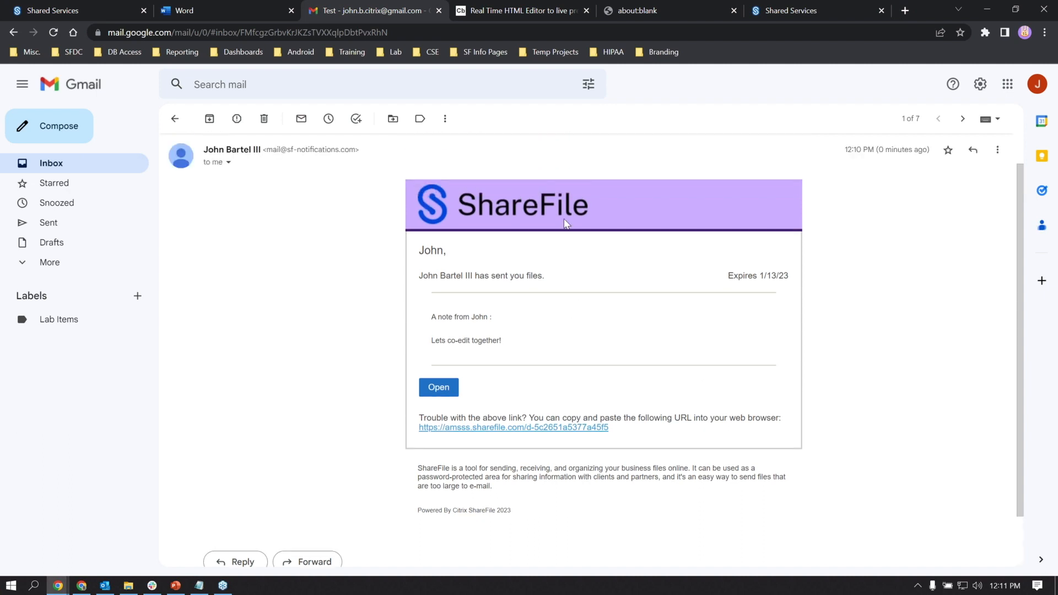
left_click(449, 390)
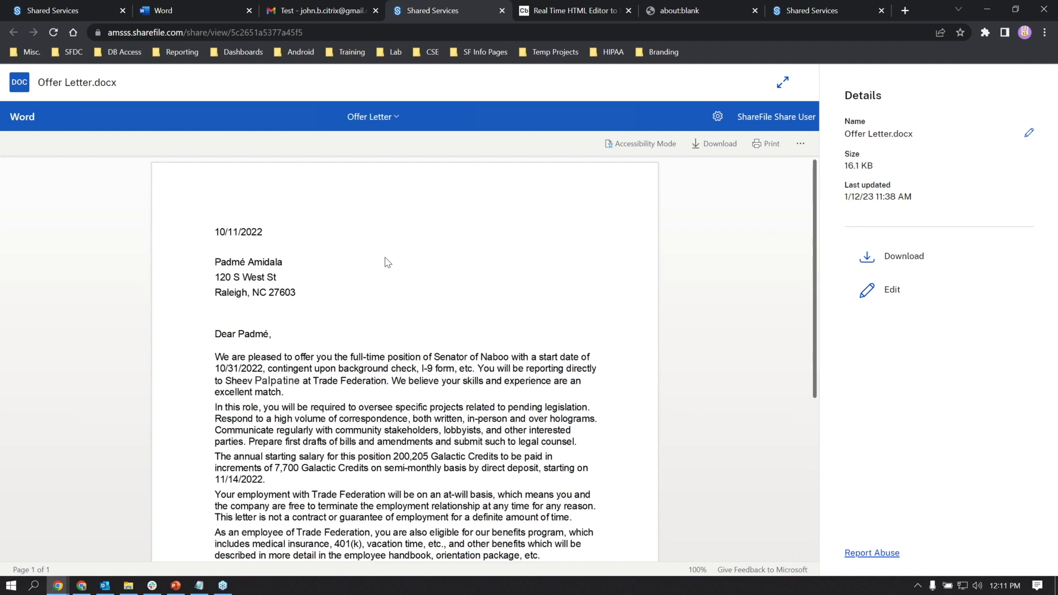
- Open the shared Offer Letter in Word for the web and place the cursor below the date
left_click(905, 293)
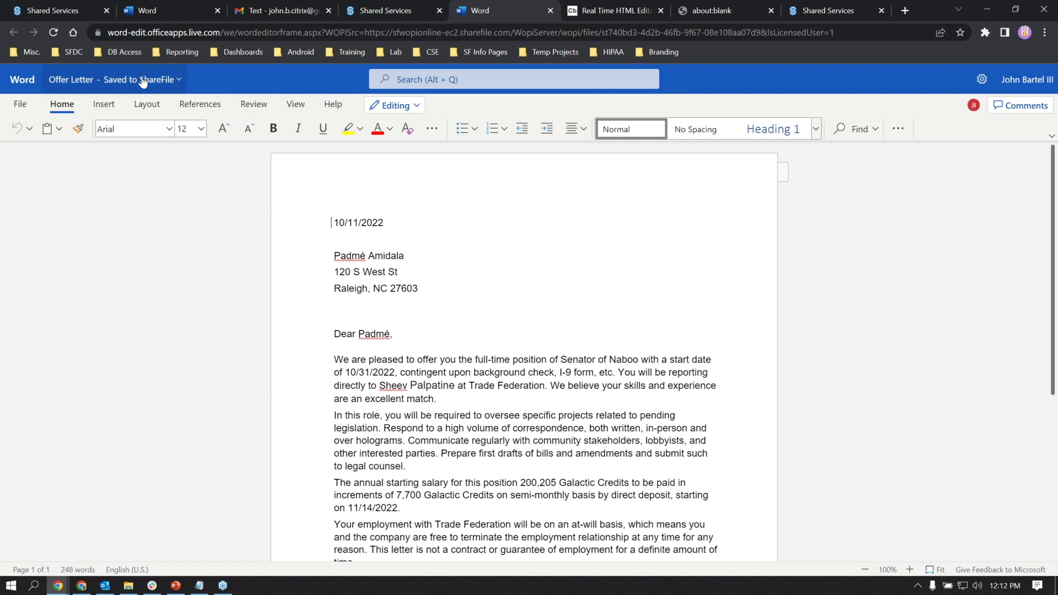
left_click(408, 235)
- Type V.1 under the date, check the co-author's location, and show Comments
type("V.1")
left_click(950, 106)
left_click(1021, 106)
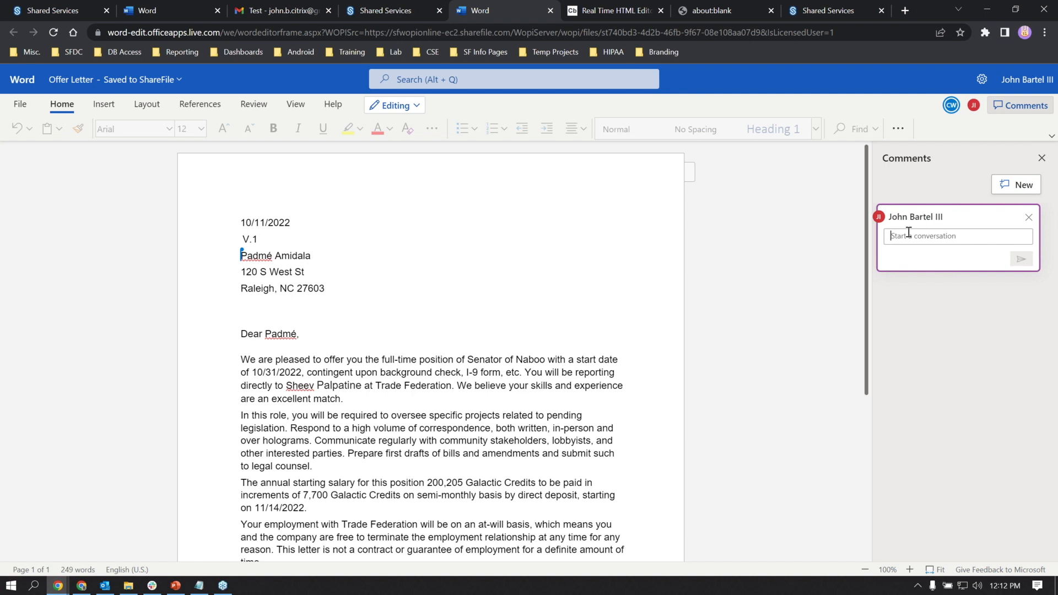
- Post comment 'Lets work on the title a bit more', reply 'Sound good!' to the address comment, return to ShareFile
type("Lets wo")
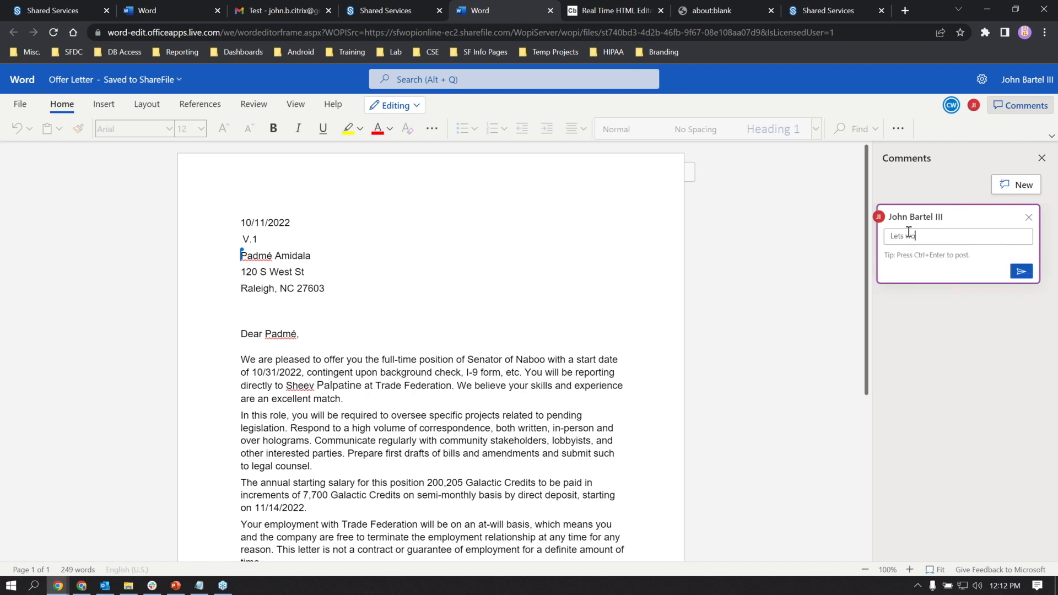
type("rk on the title a bit more")
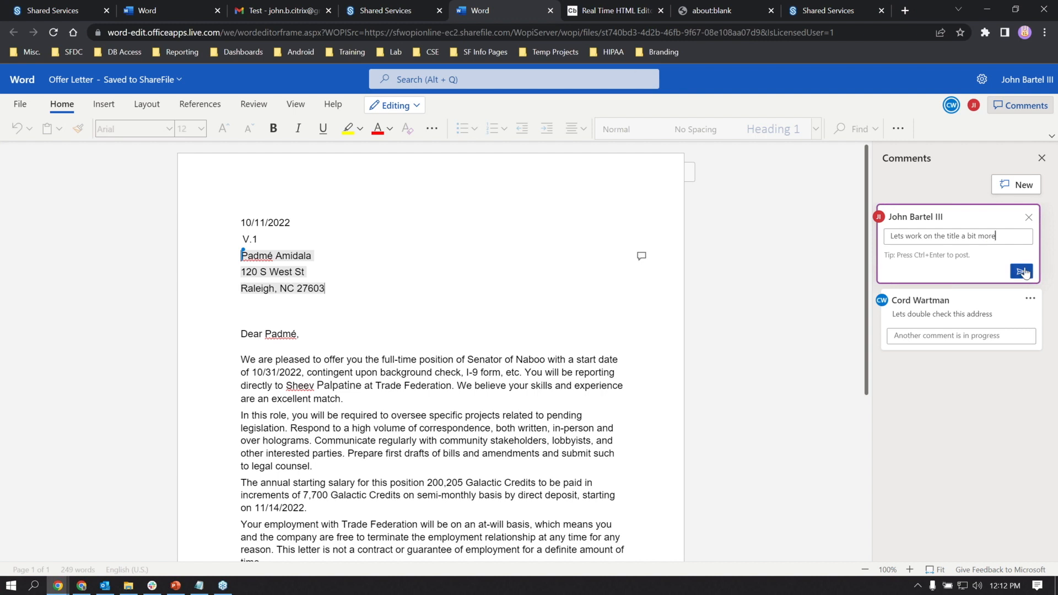
left_click(1021, 271)
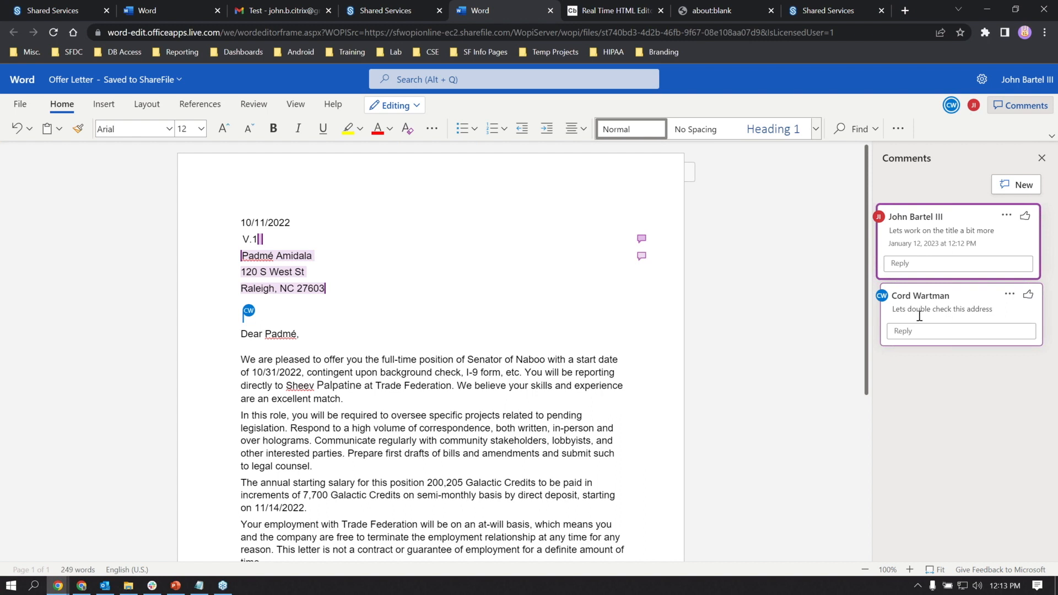
left_click_drag(987, 308, 697, 313)
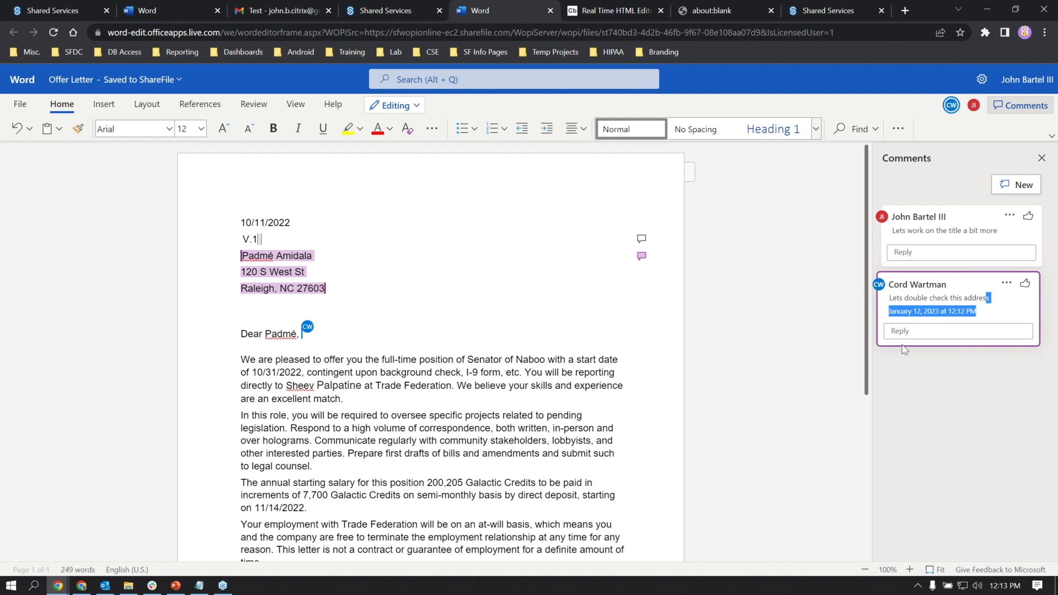
left_click(937, 333)
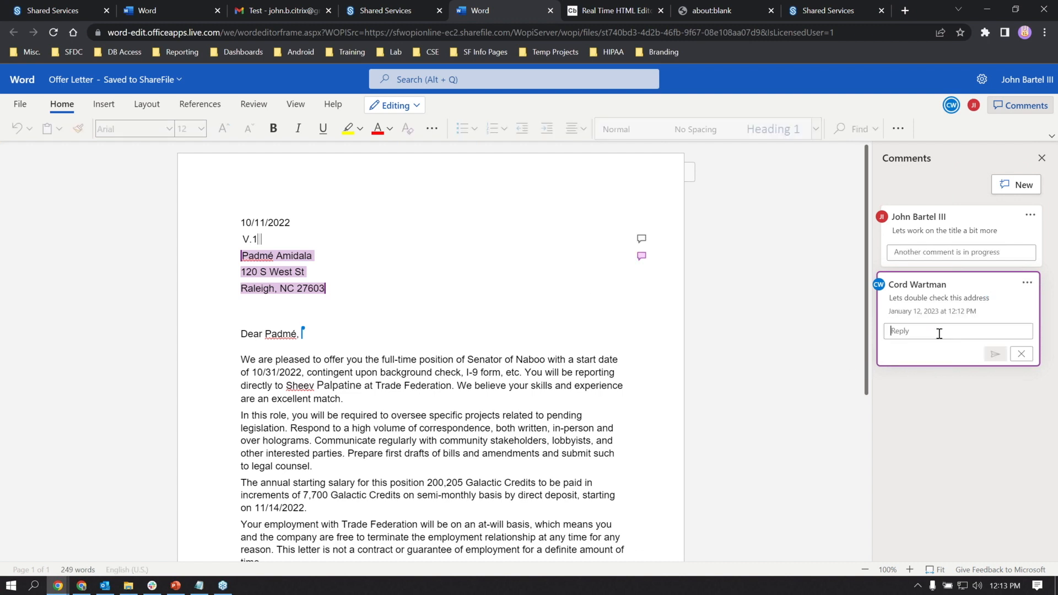
type("Sound good!")
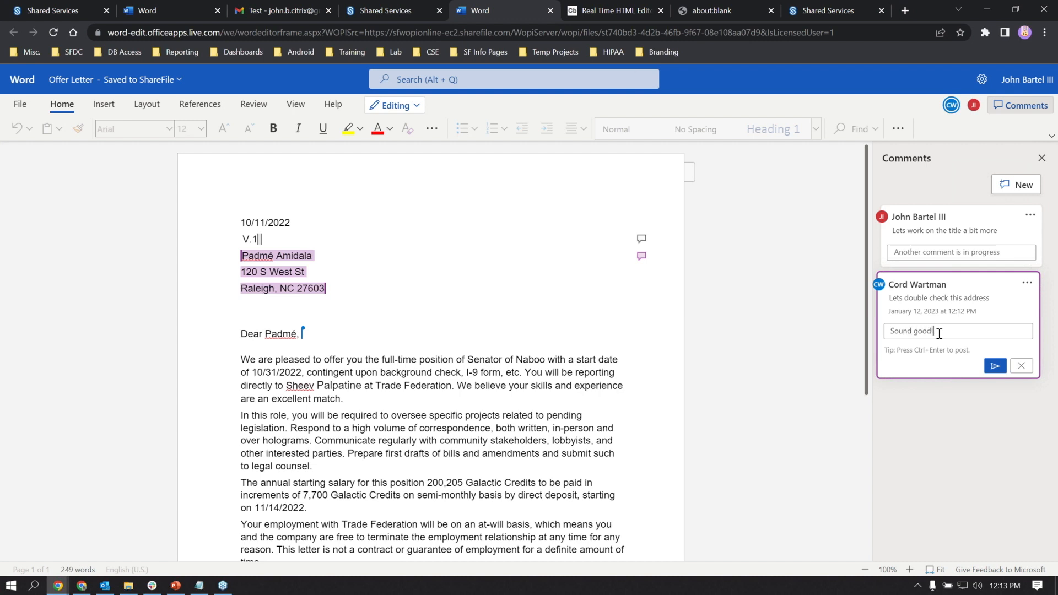
left_click(993, 366)
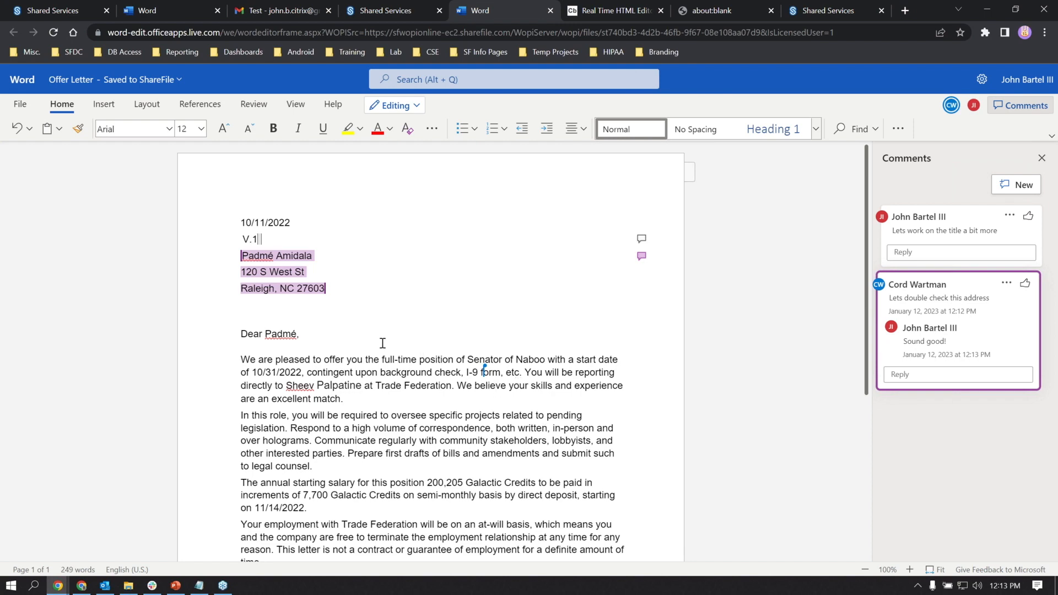
left_click(63, 12)
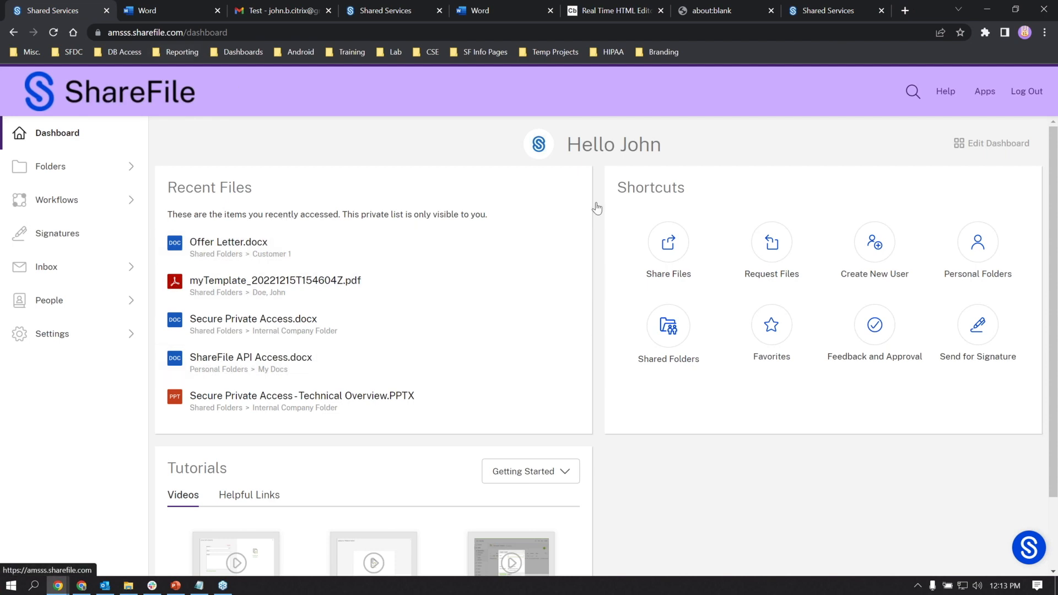
- Start sharing by link and try picking a file from the computer, then cancel
left_click(665, 243)
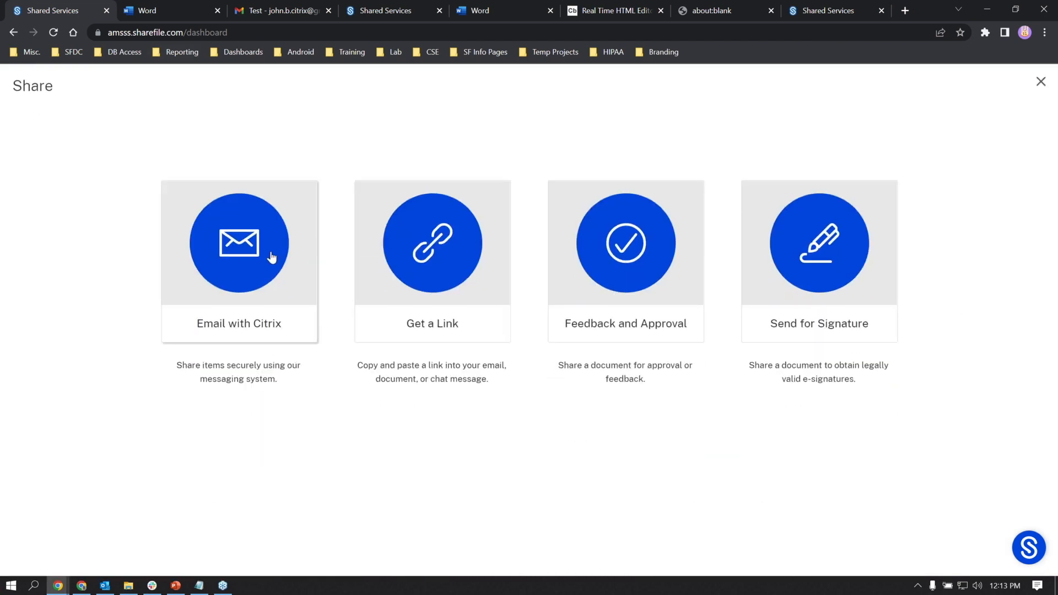
left_click(436, 277)
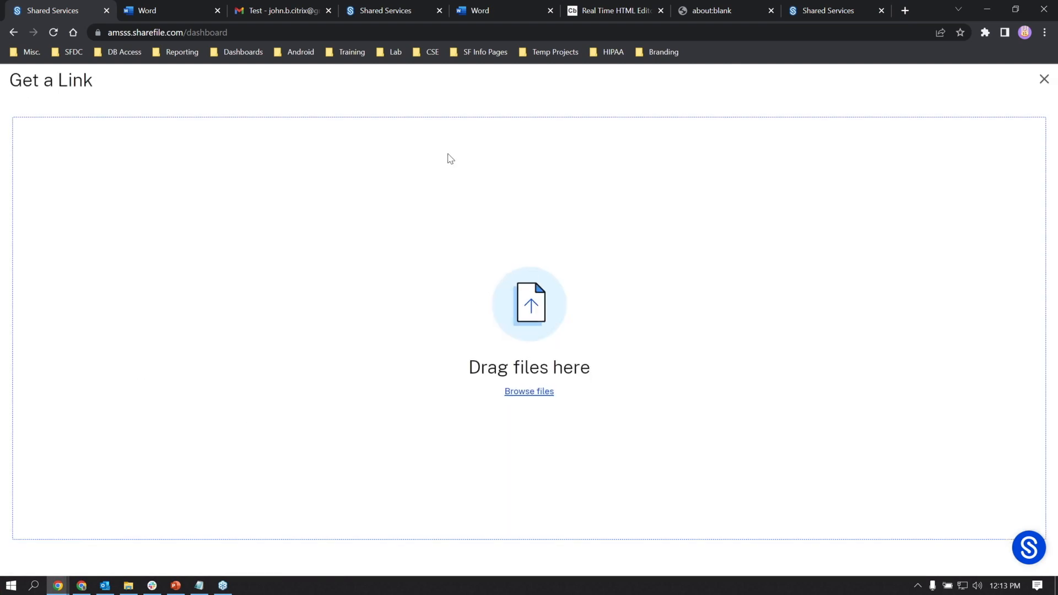
left_click(546, 391)
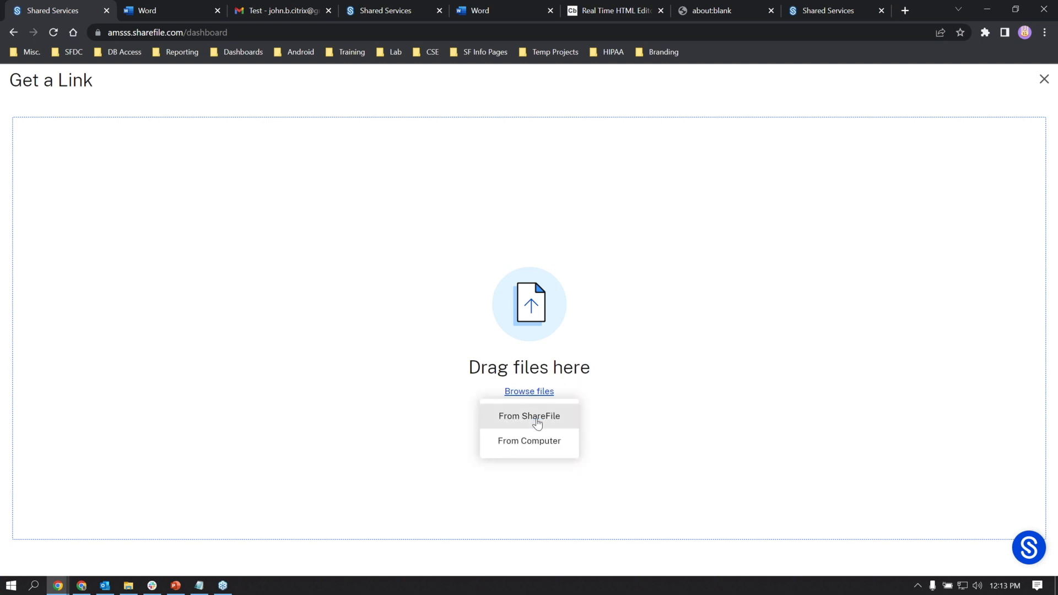
left_click(529, 441)
left_click(548, 392)
left_click(545, 440)
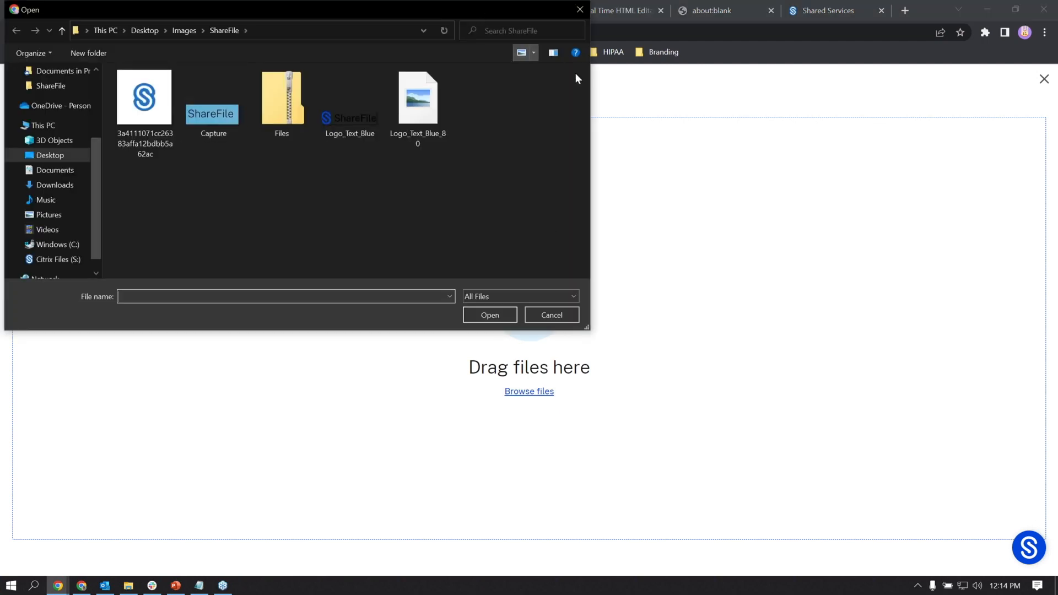
left_click(585, 11)
- Add Offer Letter.docx from ShareFile's Shared Folders > Customer 1 to the link
left_click(526, 391)
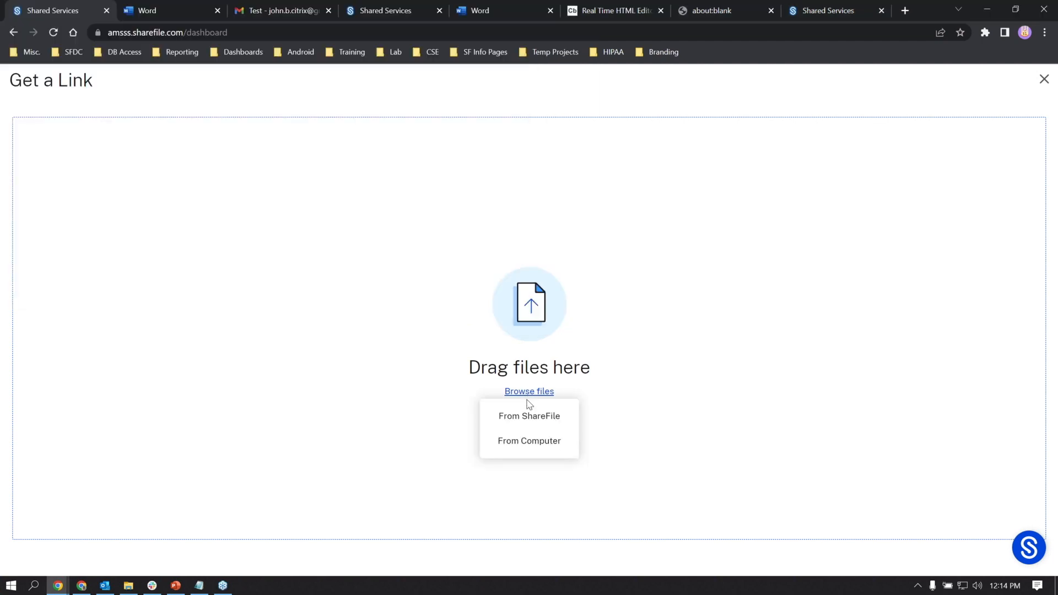
left_click(529, 415)
left_click(412, 280)
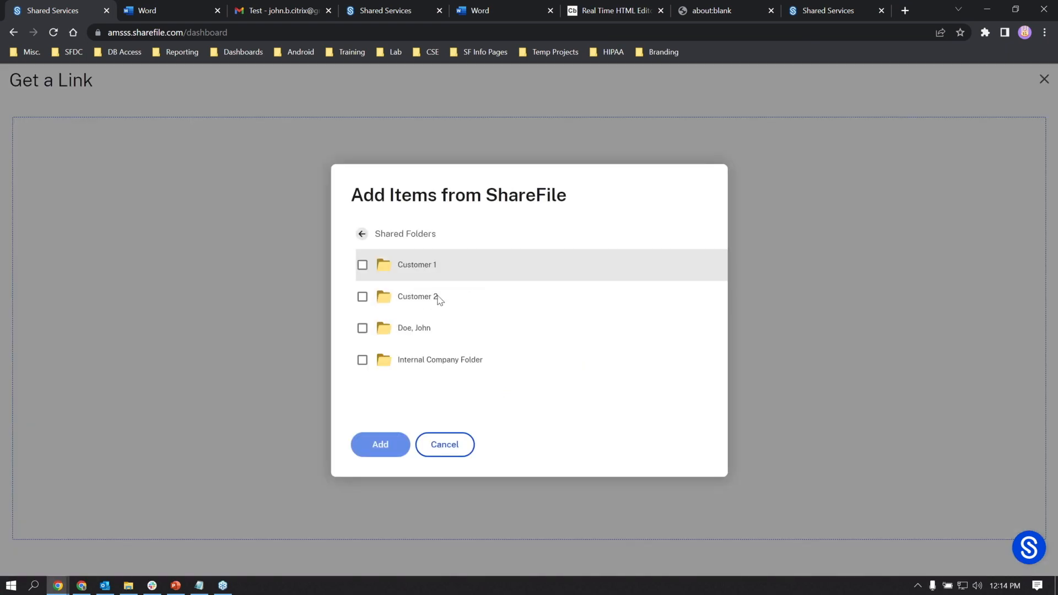
left_click(412, 267)
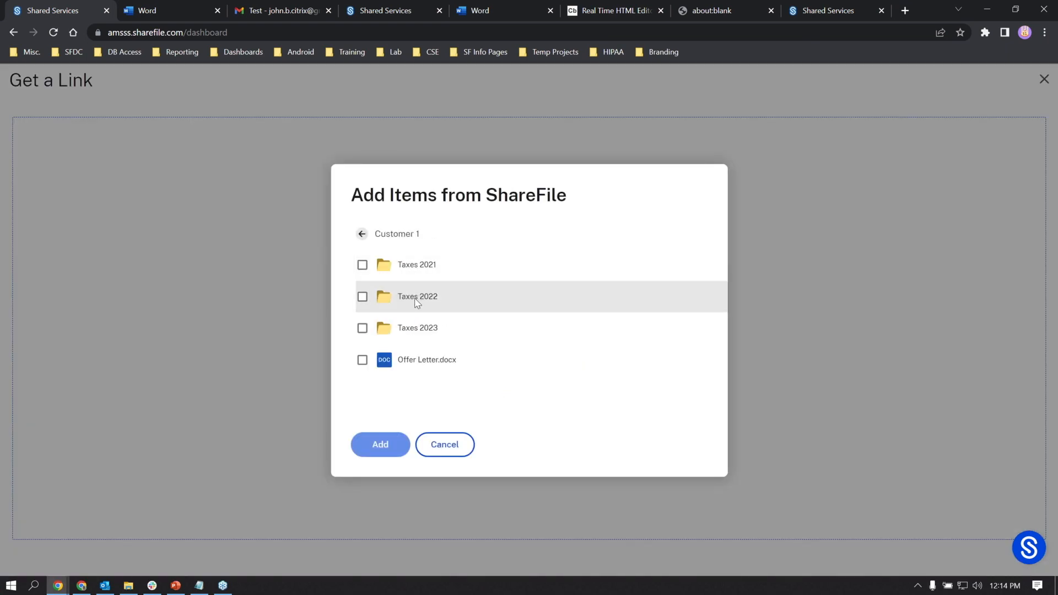
left_click(417, 365)
left_click(380, 444)
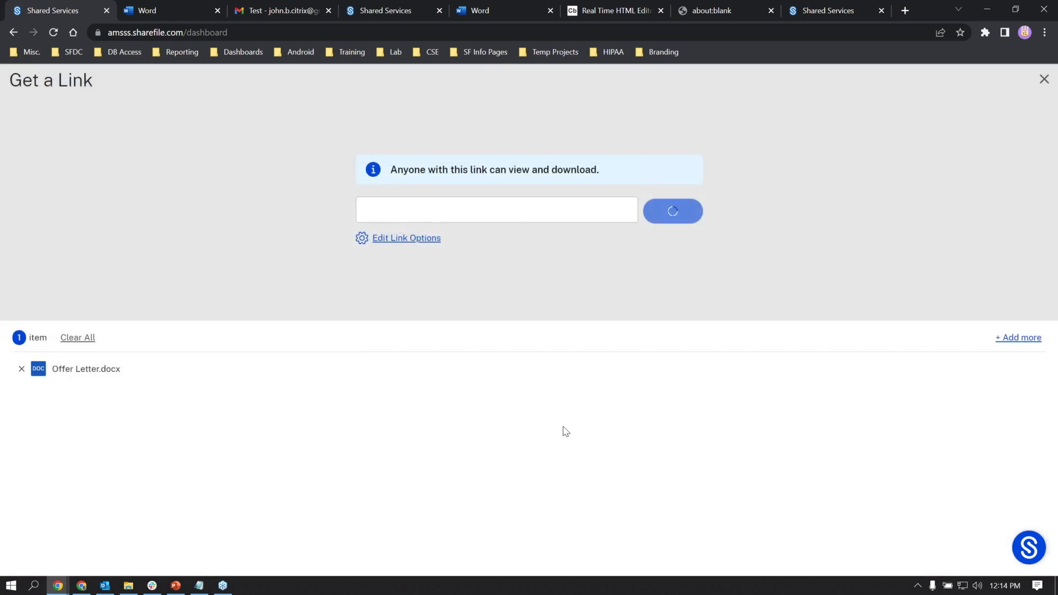
- Select the generated link address, check its access options unchanged, and close the panel
left_click(444, 209)
left_click_drag(385, 209, 300, 230)
left_click(624, 215)
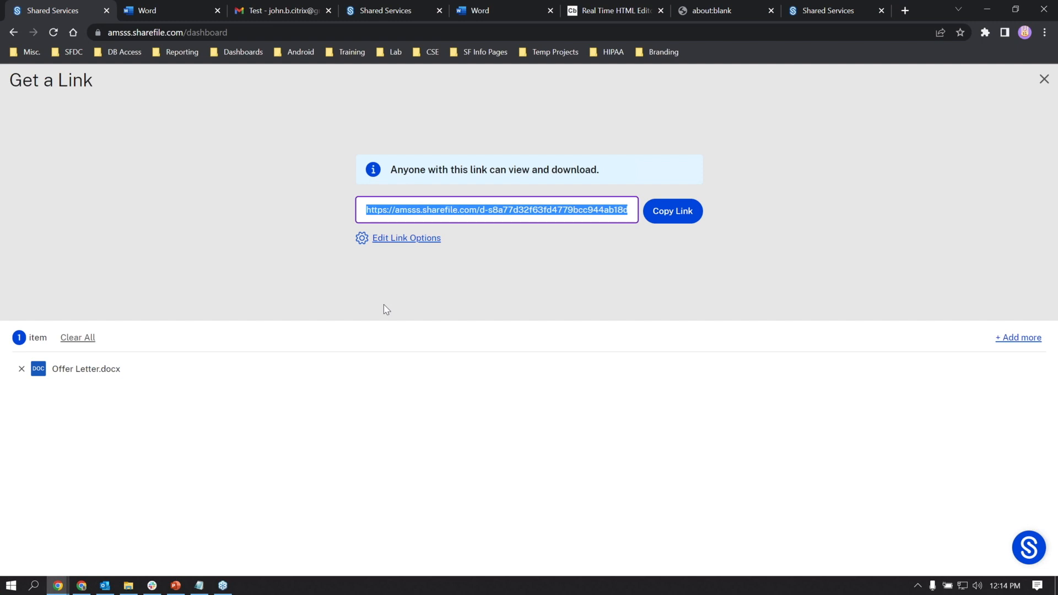
left_click(410, 245)
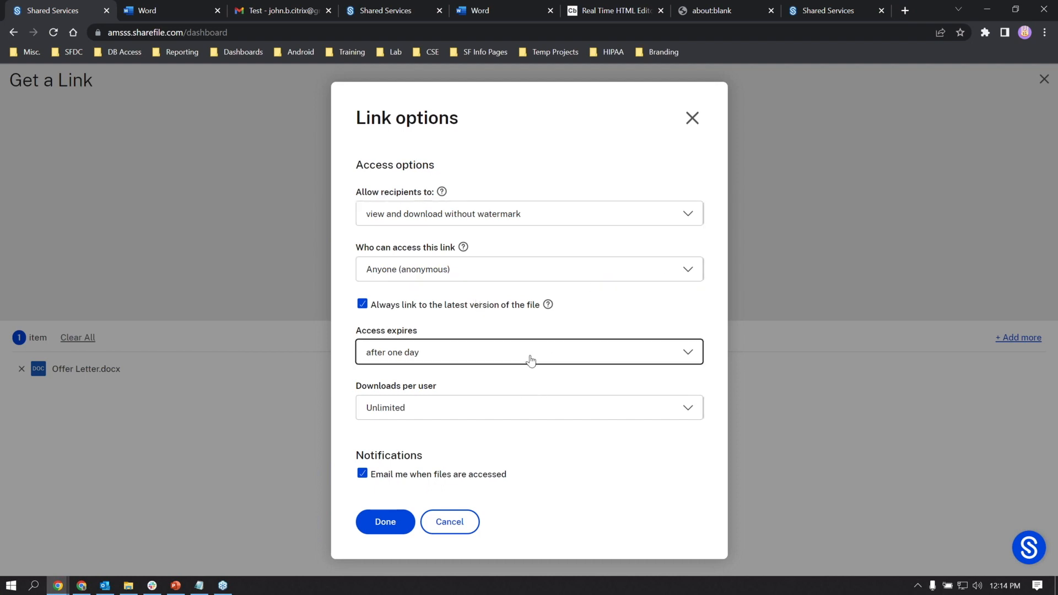
left_click(692, 119)
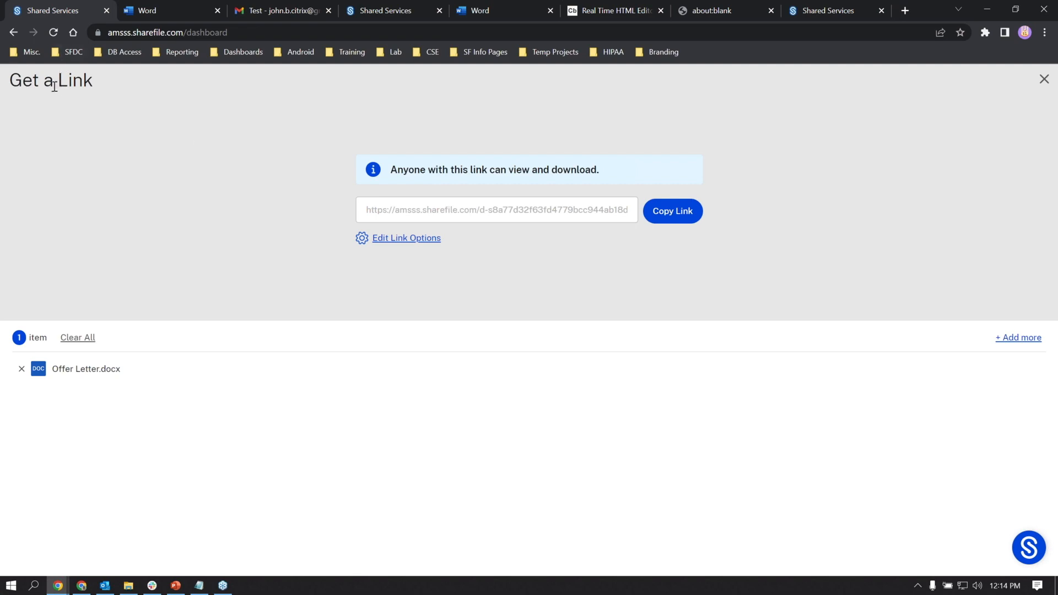
key("Escape")
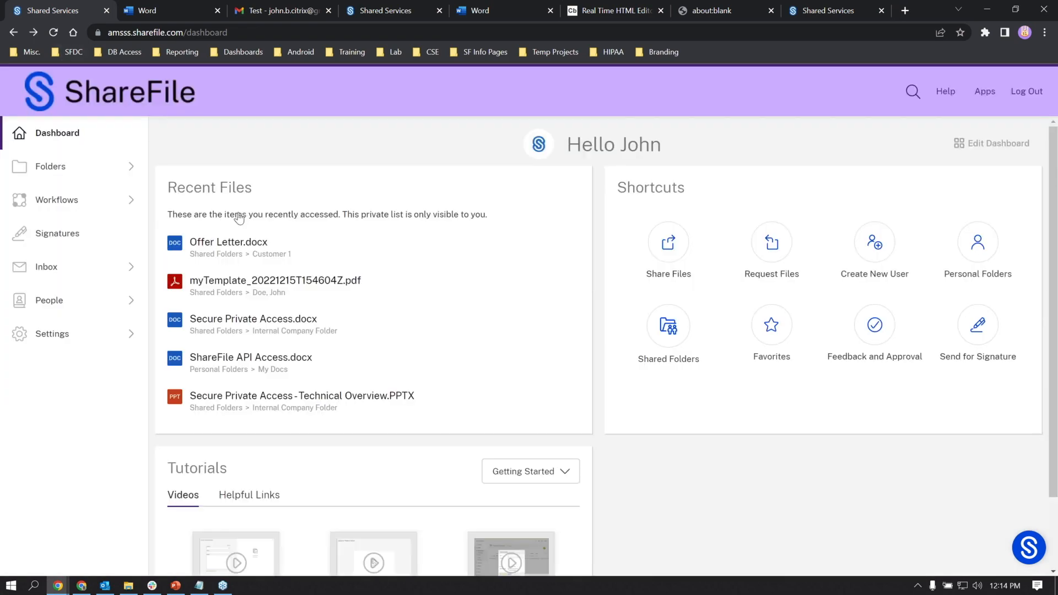
- Start a Send for Signature request from Share Files, then close the Share panel
left_click(671, 244)
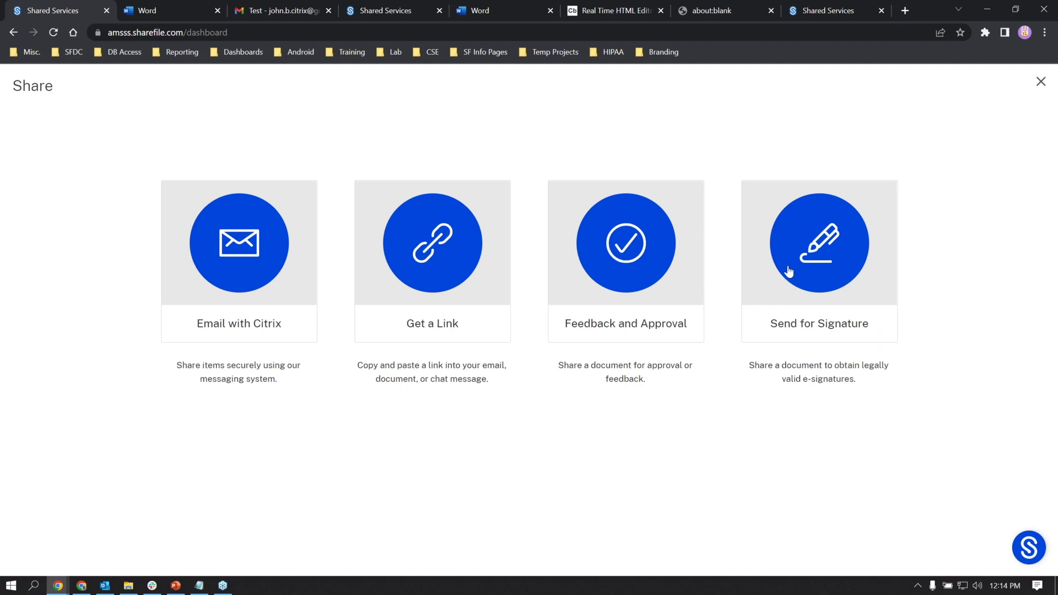
left_click(870, 268)
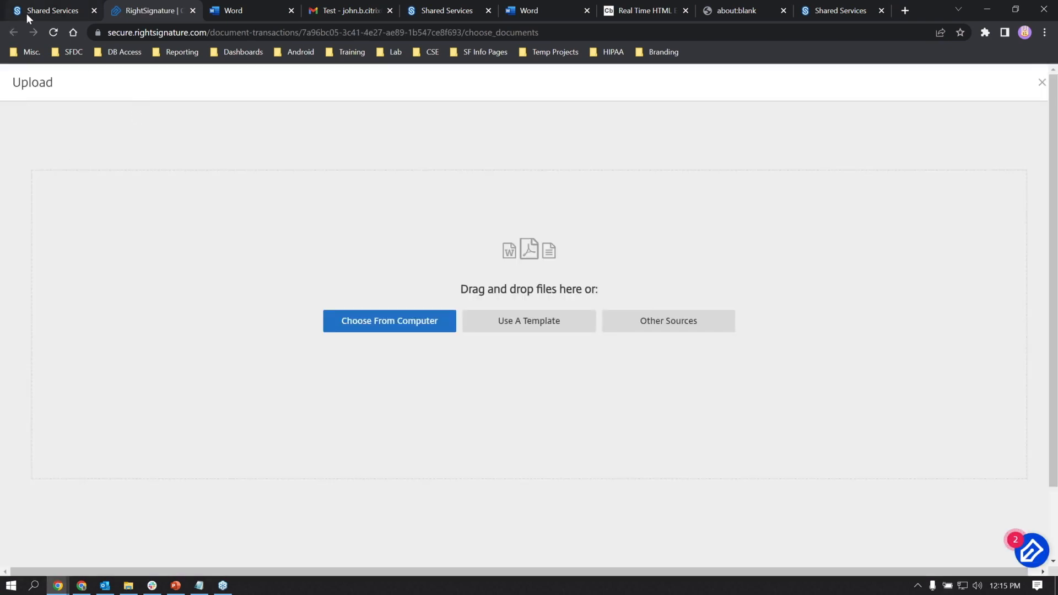
left_click(31, 10)
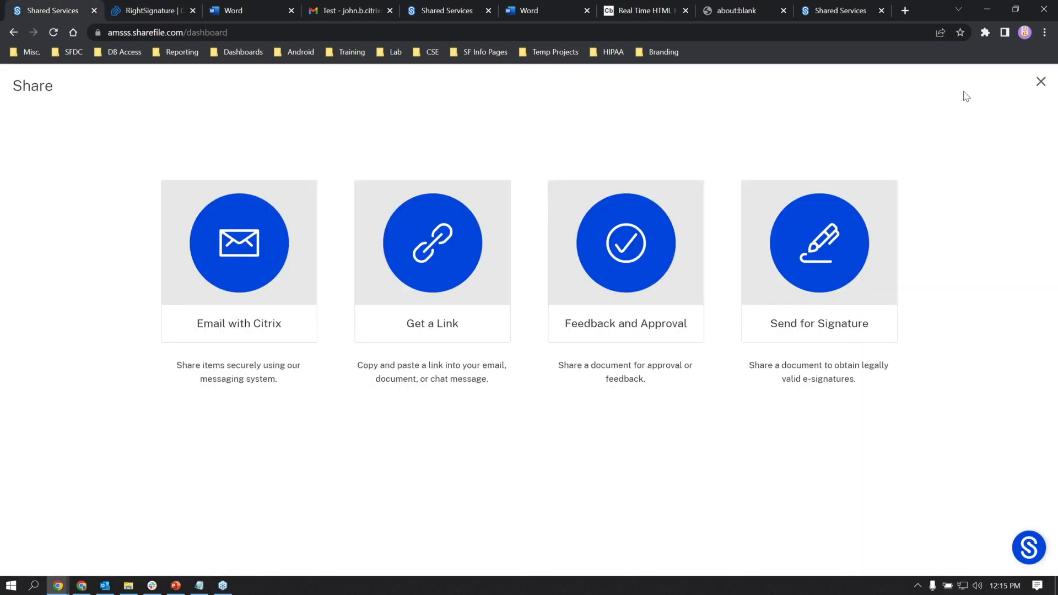
left_click(1040, 83)
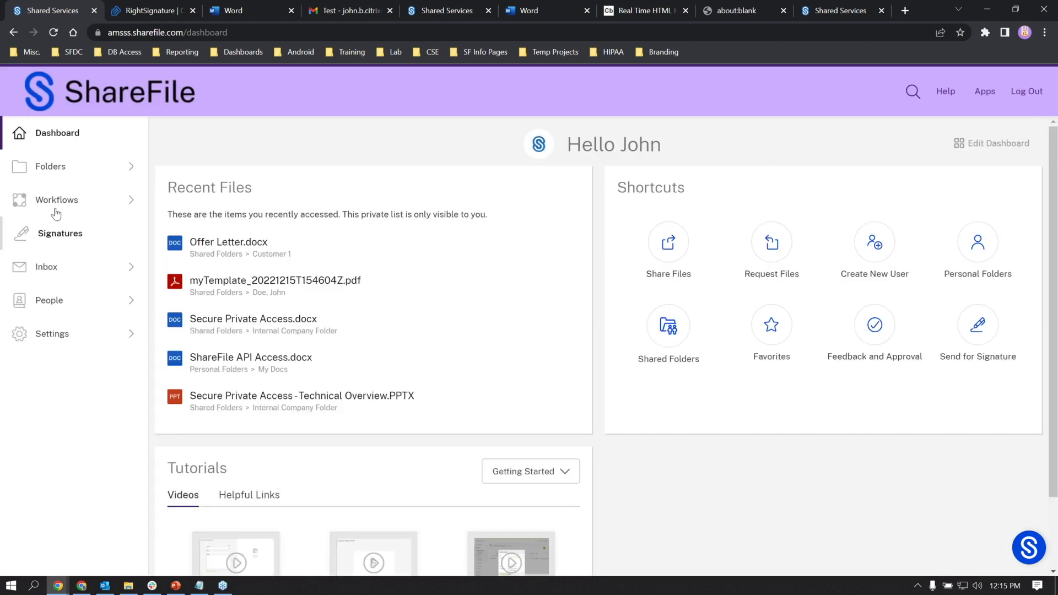
- Select Offer Letter.docx in Shared Folders > Customer 1 and switch to the RightSignature upload tab
left_click(50, 167)
left_click(72, 222)
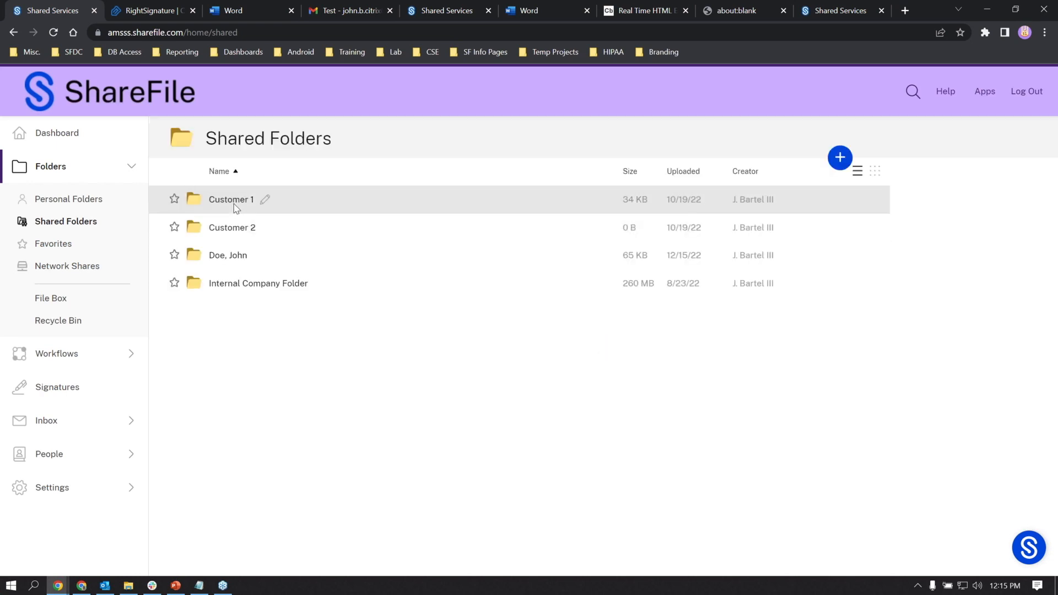
left_click(243, 199)
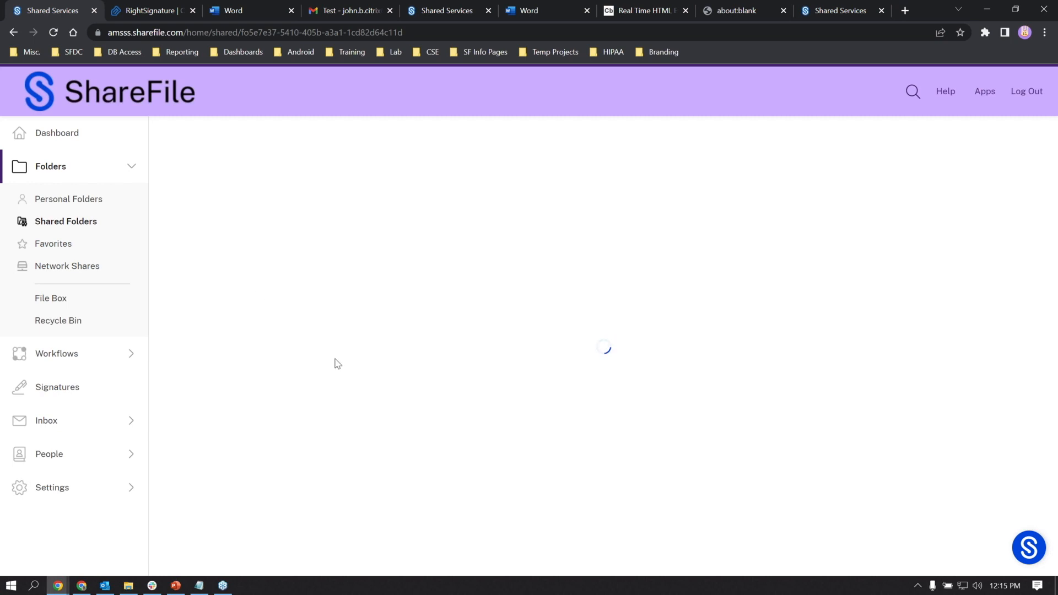
left_click(175, 374)
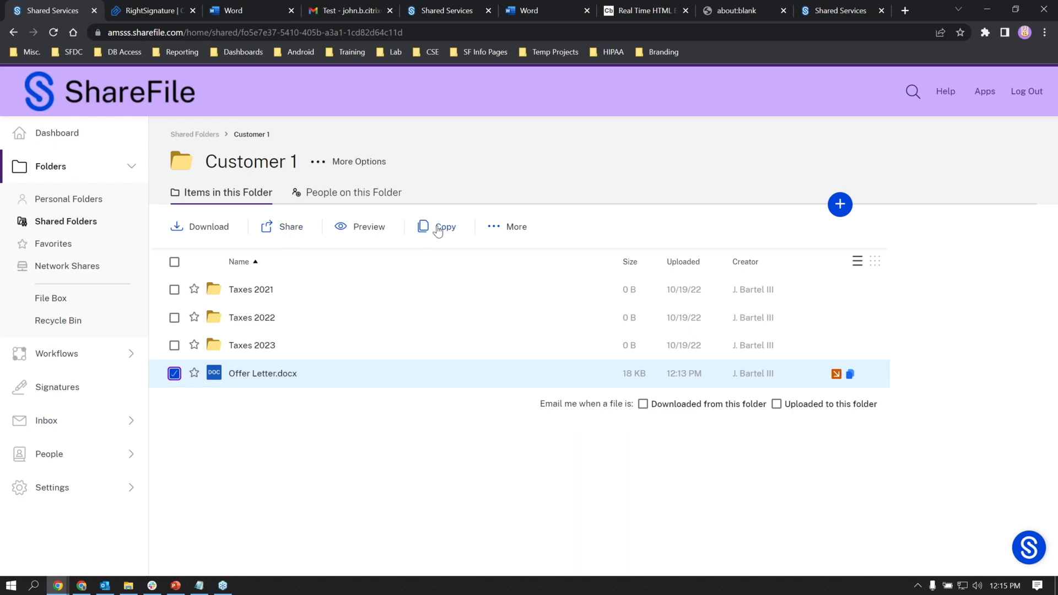
left_click(274, 229)
left_click(439, 7)
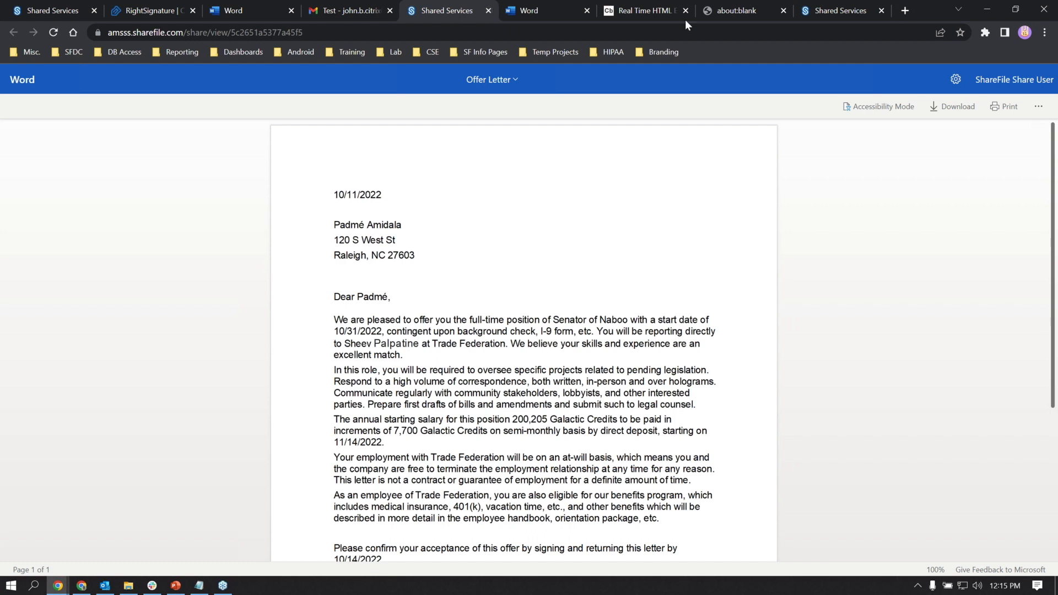
left_click(851, 9)
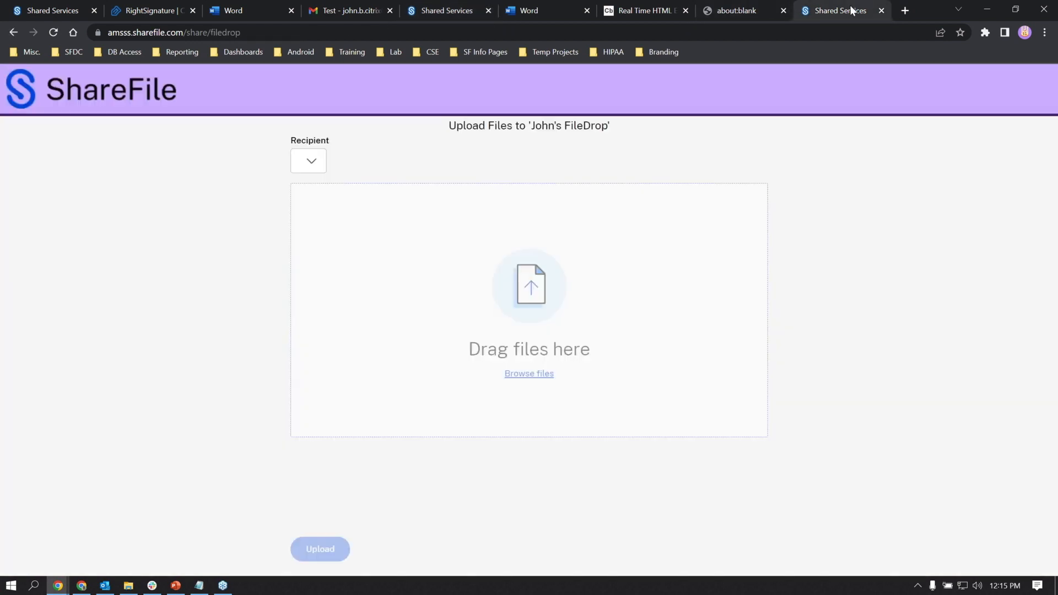
left_click(62, 9)
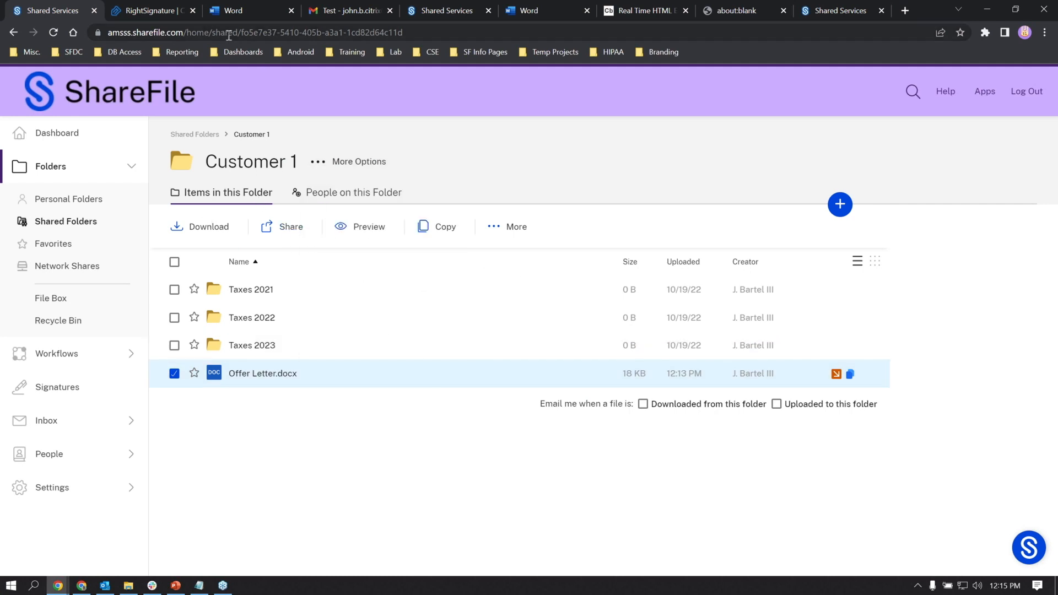
left_click(155, 10)
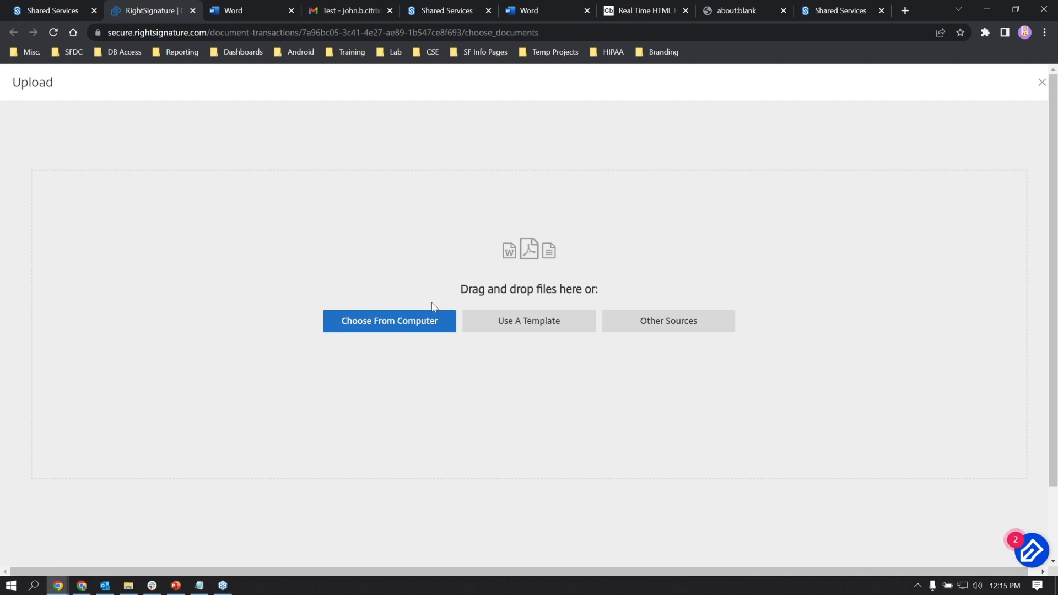
- Upload Offer Letter from Desktop > Presentations_Demos > CC > Docs into RightSignature
left_click(425, 319)
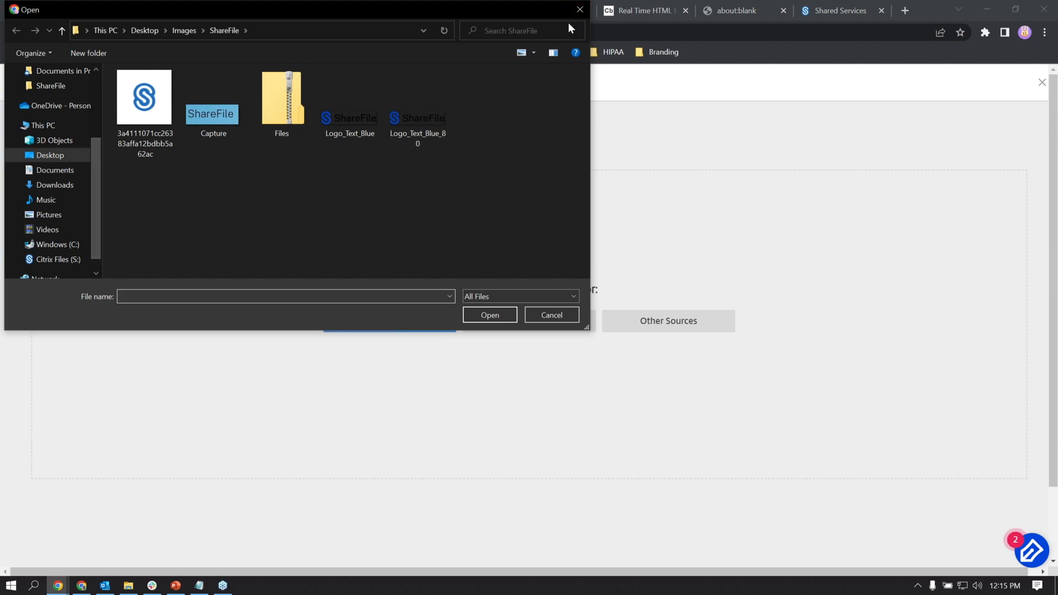
left_click(580, 10)
left_click_drag(96, 140, 99, 82)
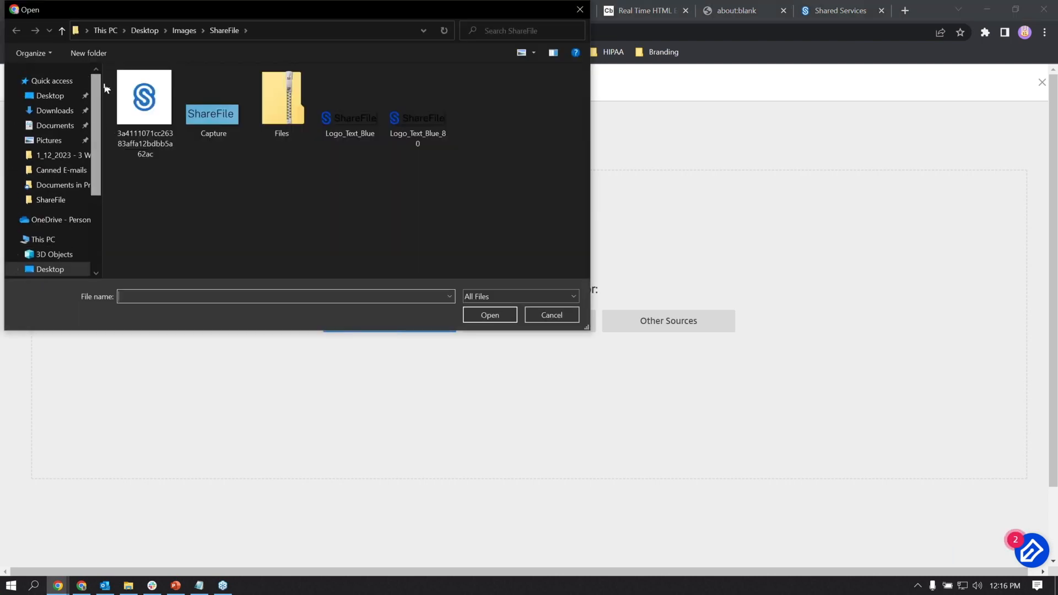
left_click(49, 95)
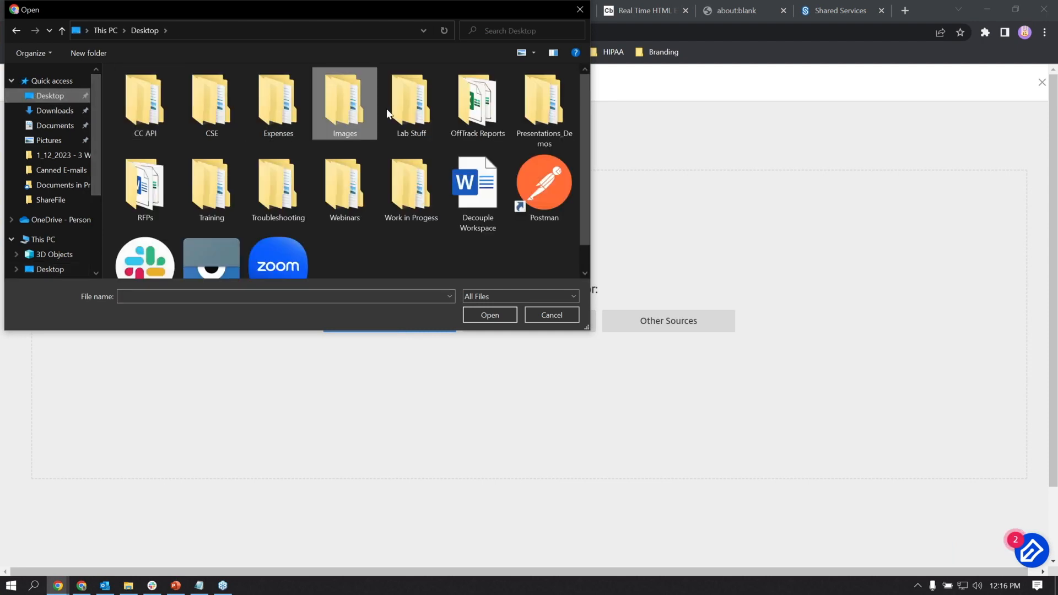
left_click(543, 109)
double_click(545, 113)
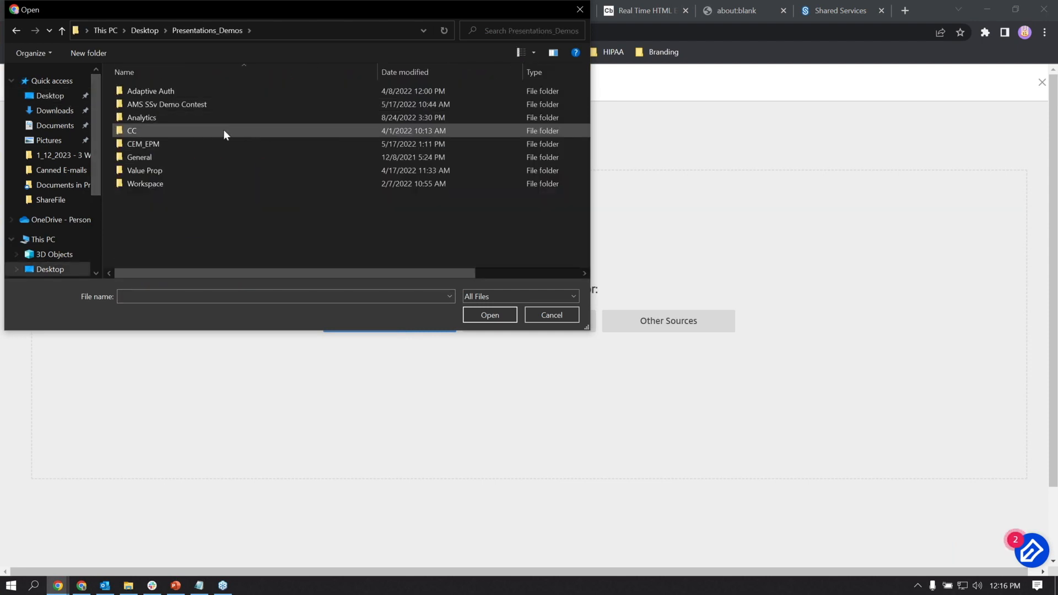
double_click(194, 130)
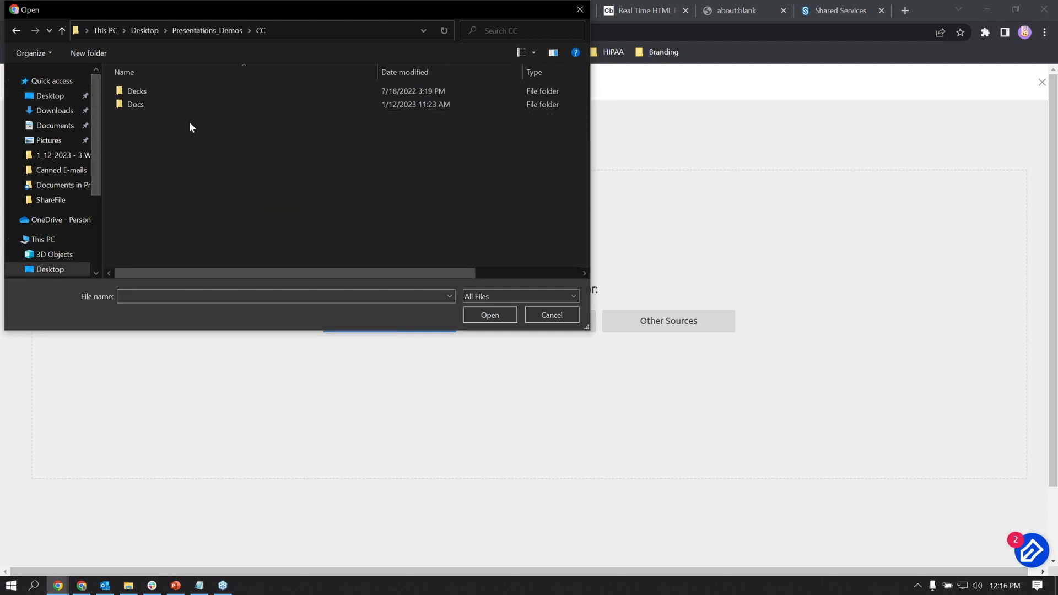
double_click(141, 101)
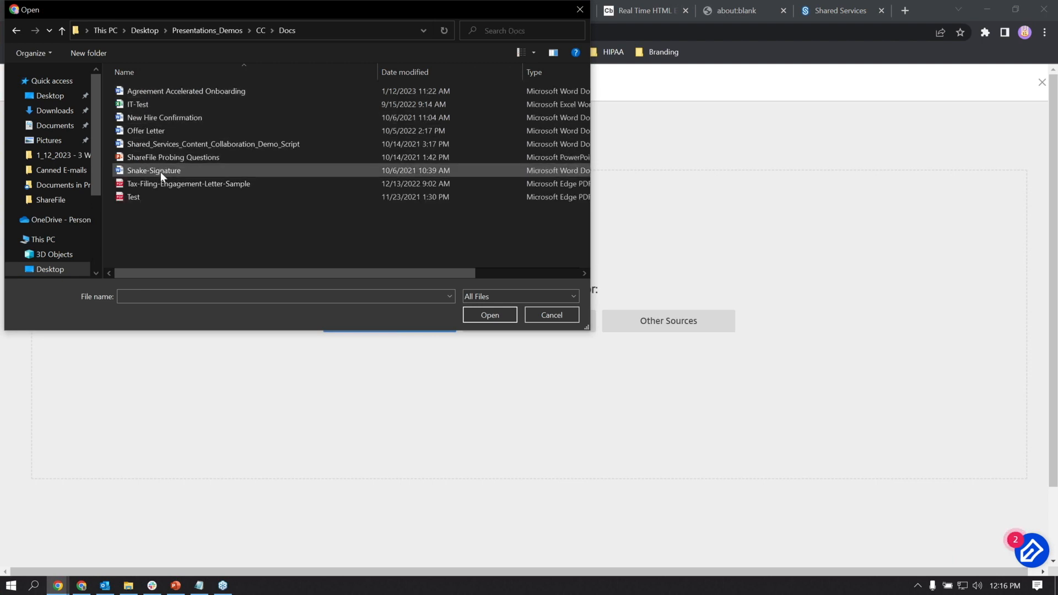
double_click(154, 131)
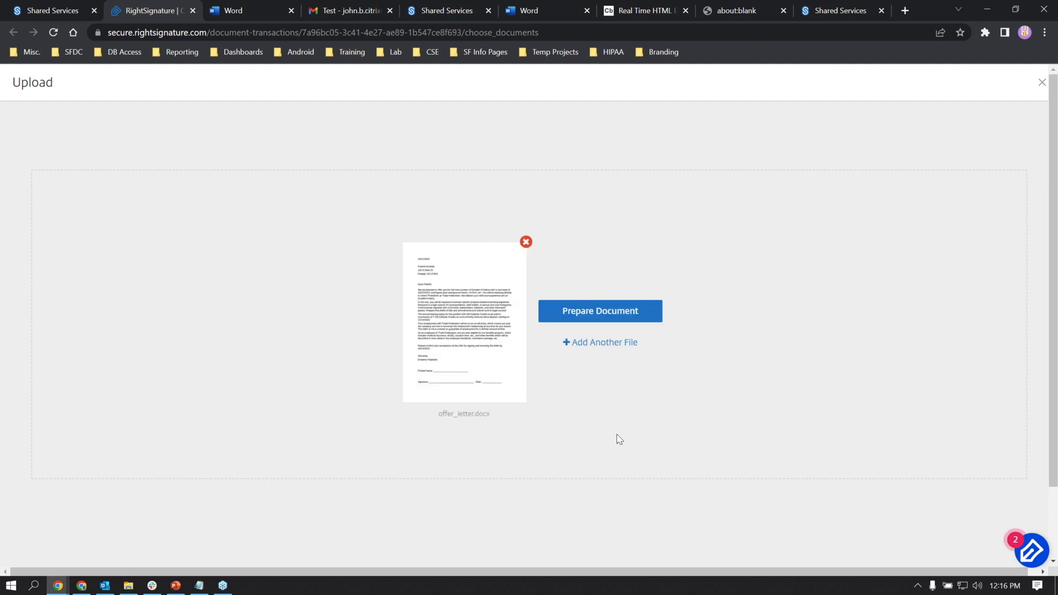
- Enter the first signer's name and paste their e-mail address
left_click(585, 320)
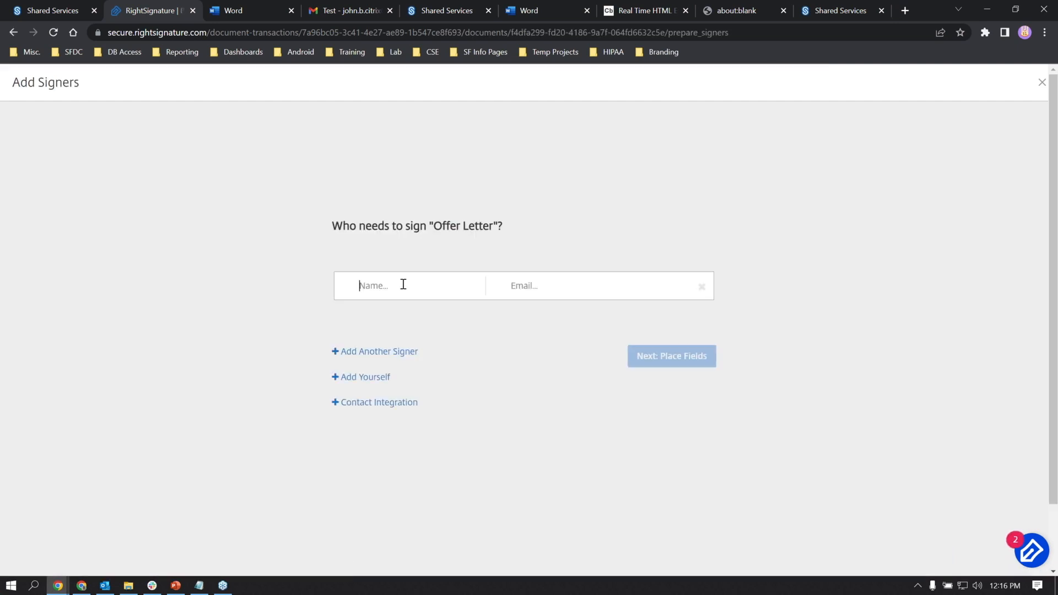
type("Cords")
key("BackSpace")
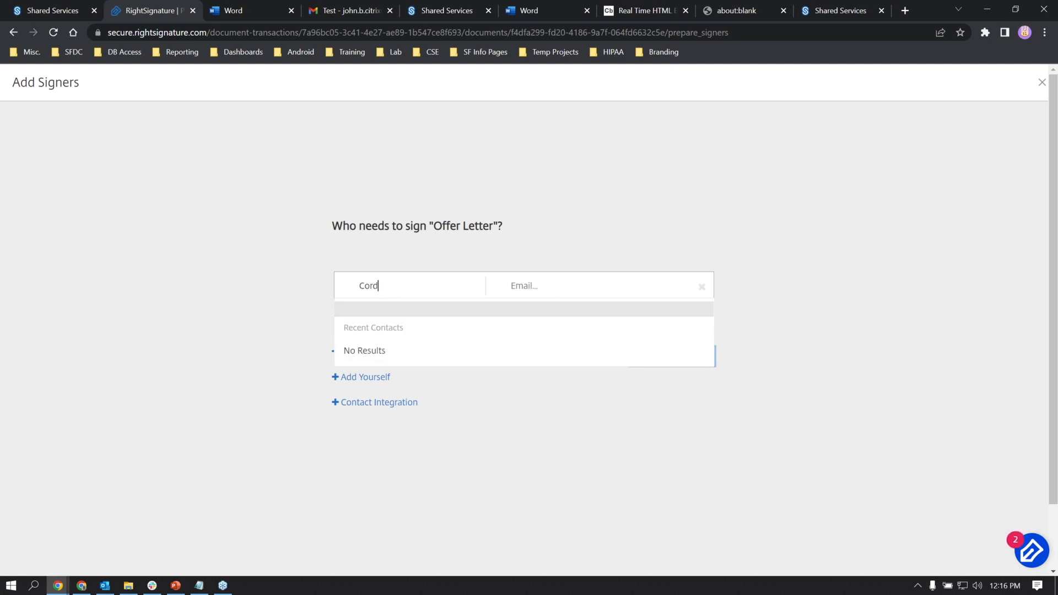
key("alt+Tab")
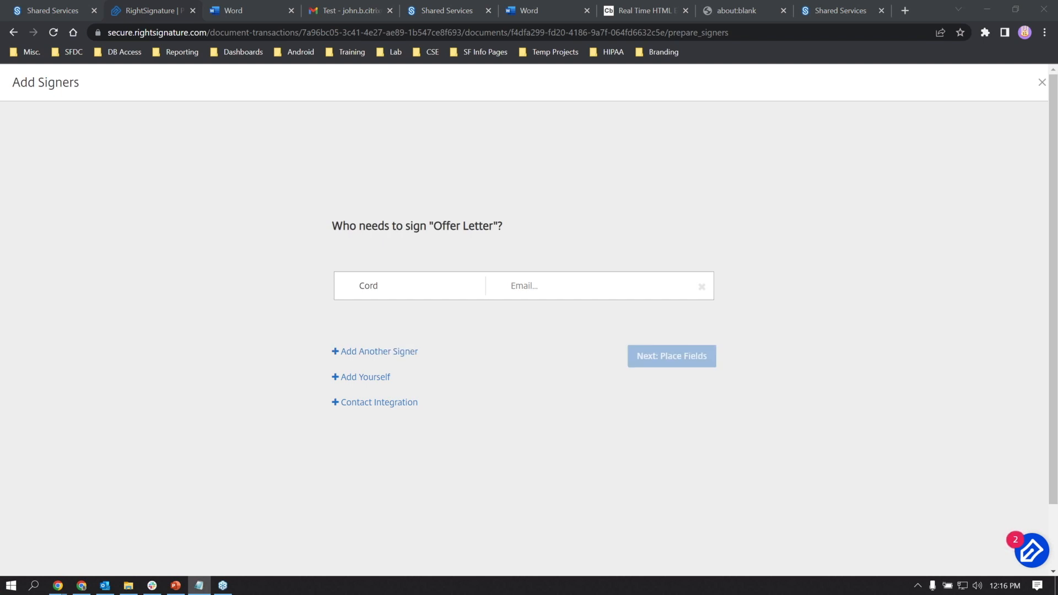
left_click(620, 277)
key("ctrl+v")
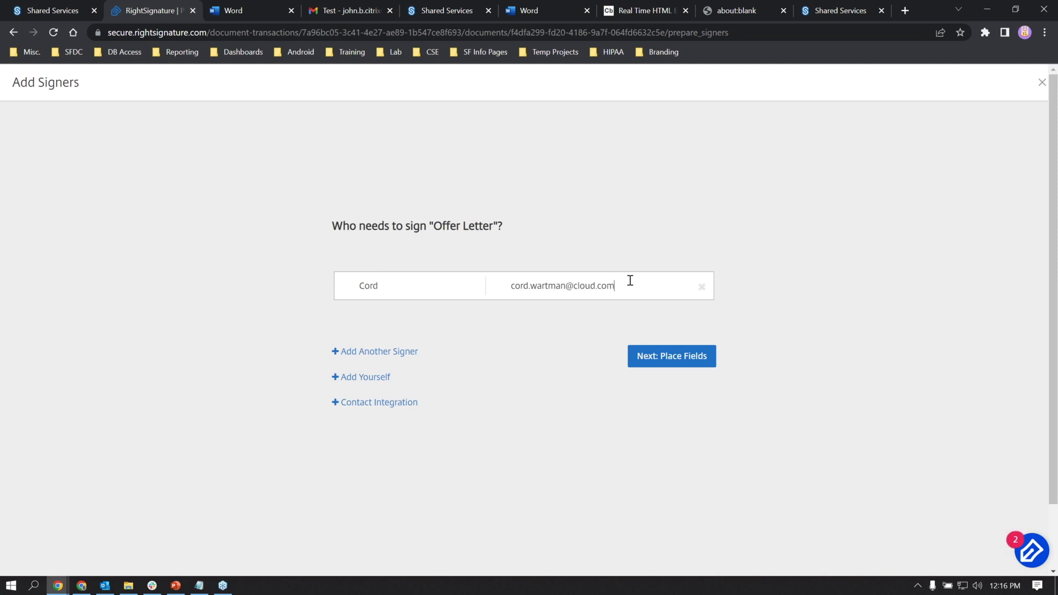
- Add a second signer with name and pasted e-mail, then proceed to Place Fields
left_click(399, 359)
left_click(434, 323)
type("Jo")
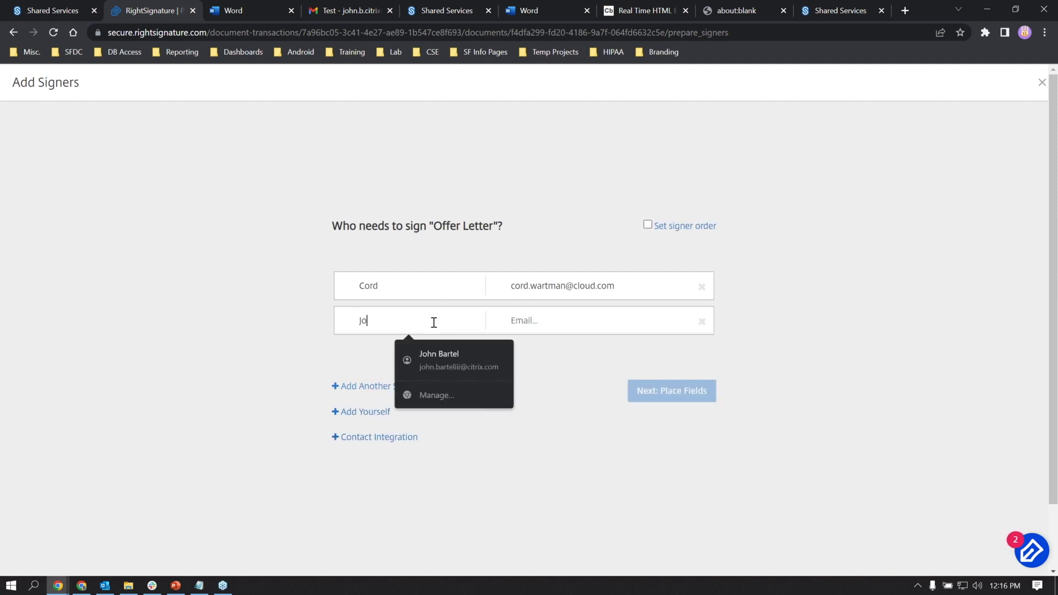
type("hn")
left_click(549, 318)
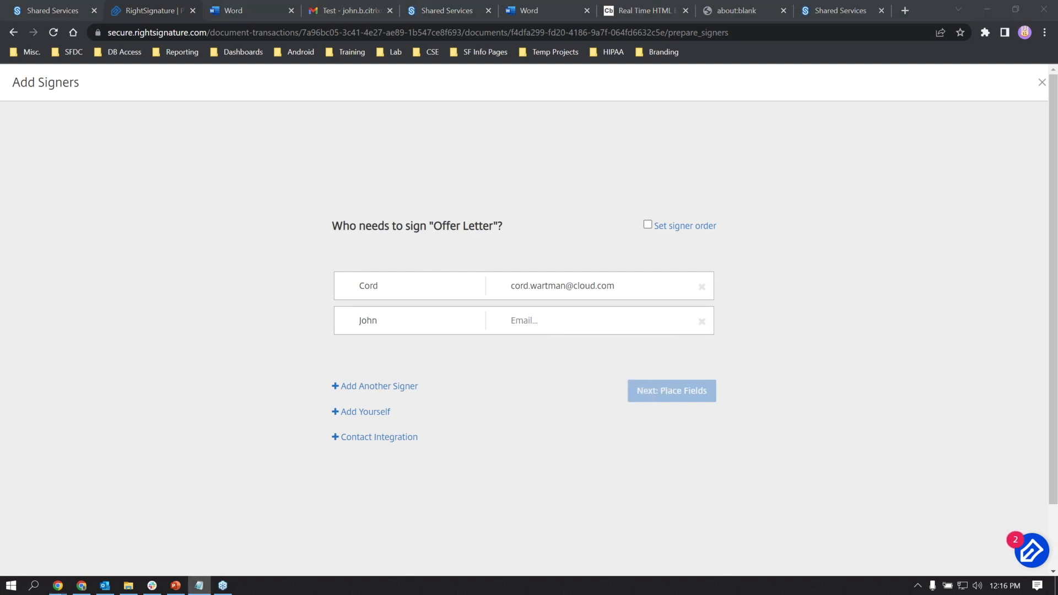
left_click(562, 314)
key("ctrl+v")
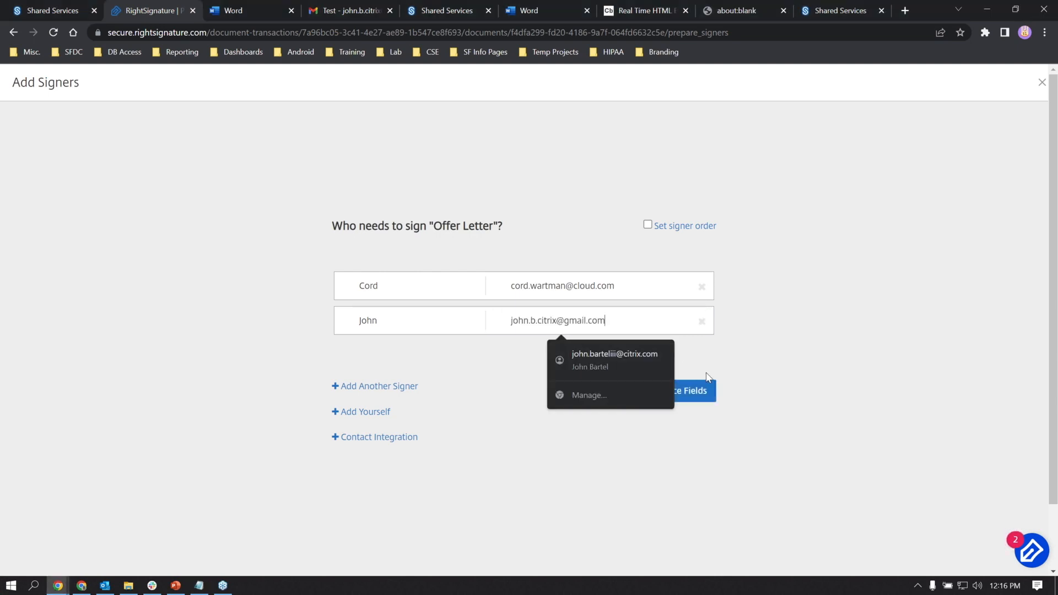
left_click(704, 391)
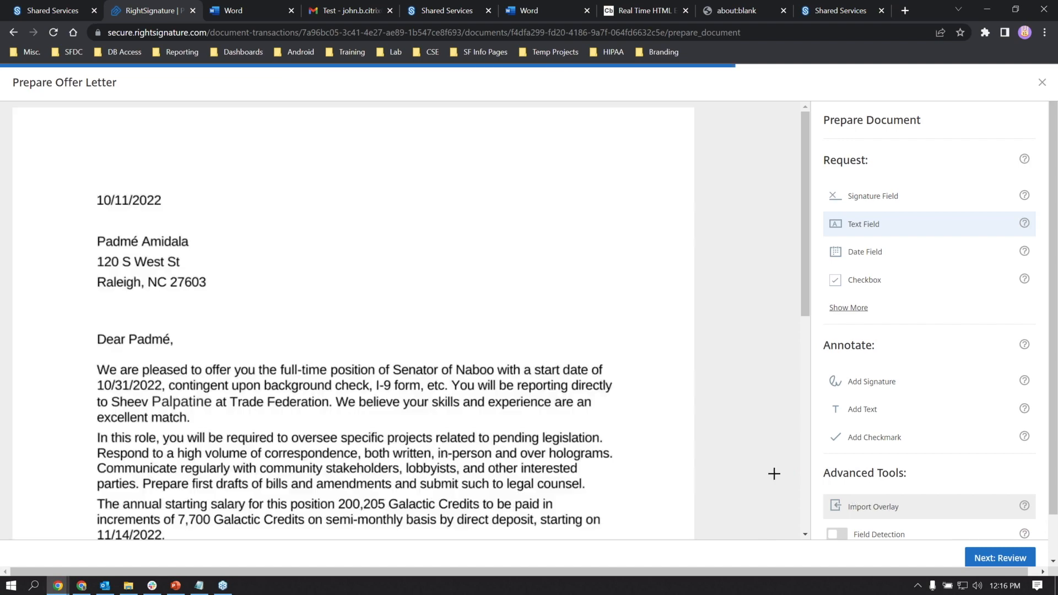
- Choose signature fields and switch on Field Detection under Advanced Tools
scroll(711, 405, "down", 5)
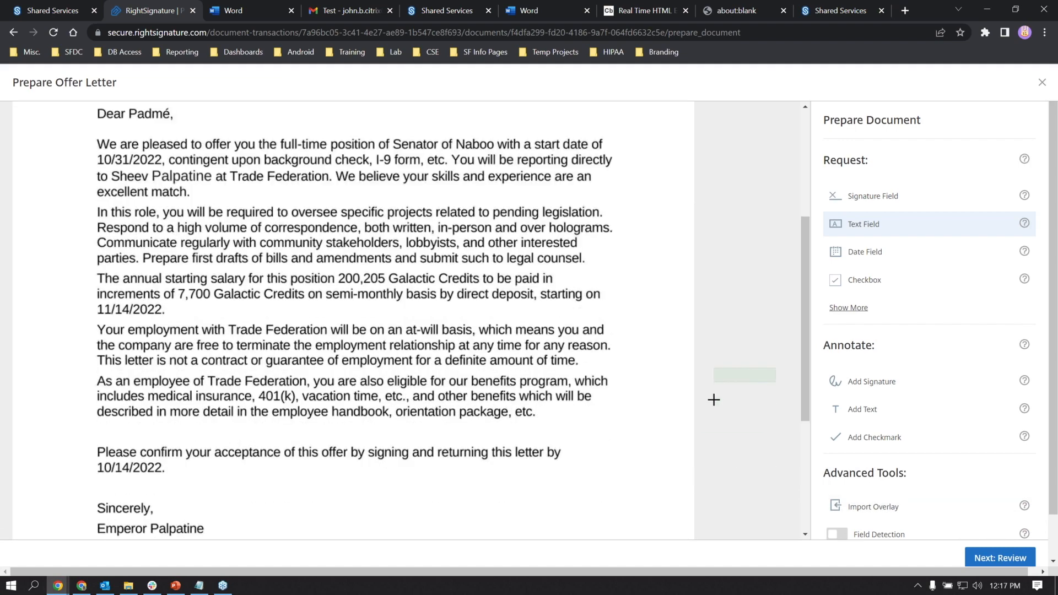
scroll(717, 407, "down", 2)
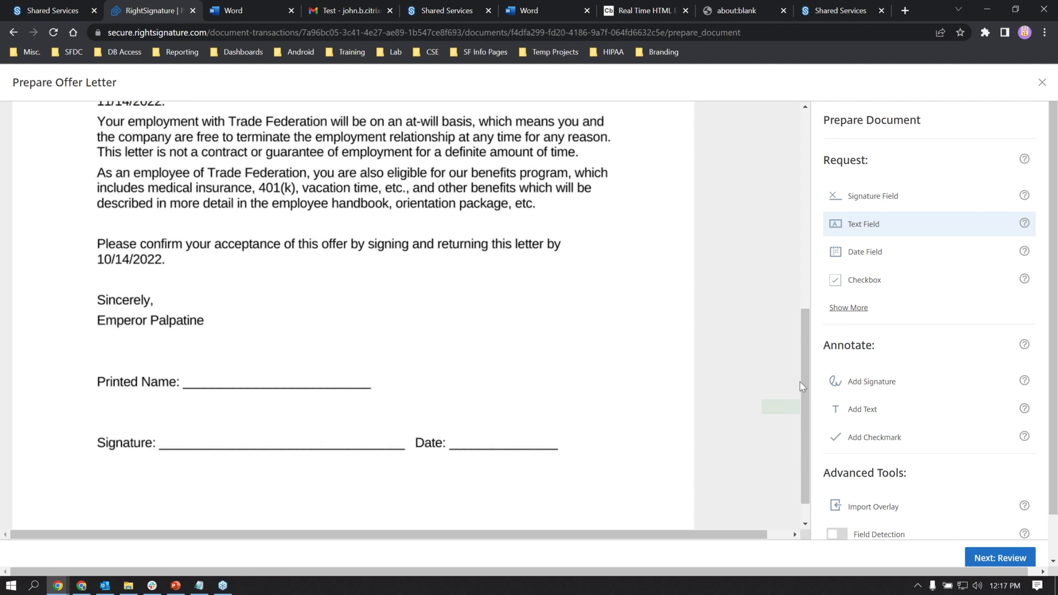
left_click(865, 204)
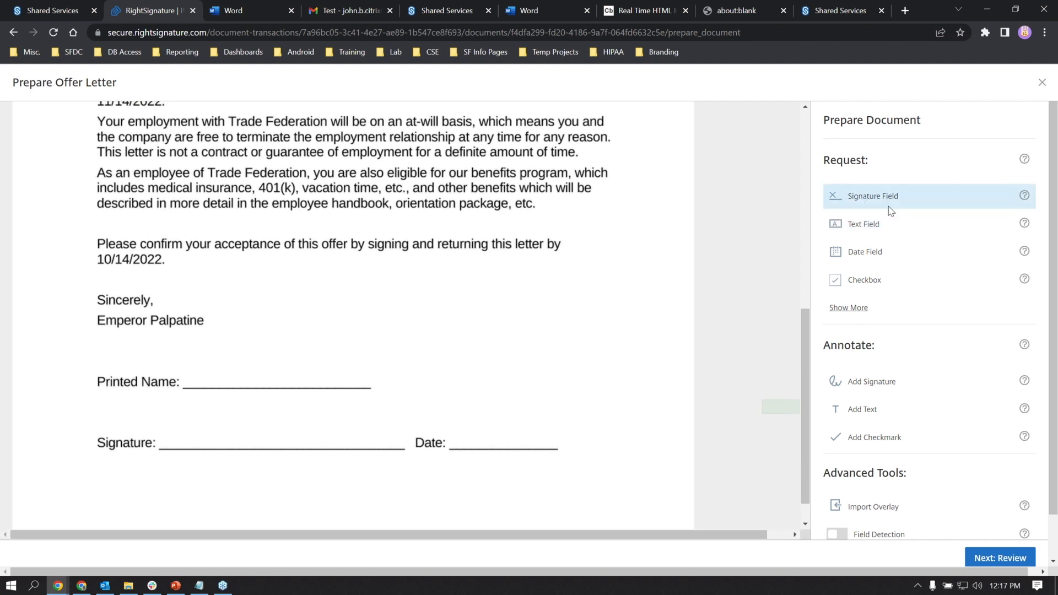
scroll(850, 325, "down", 2)
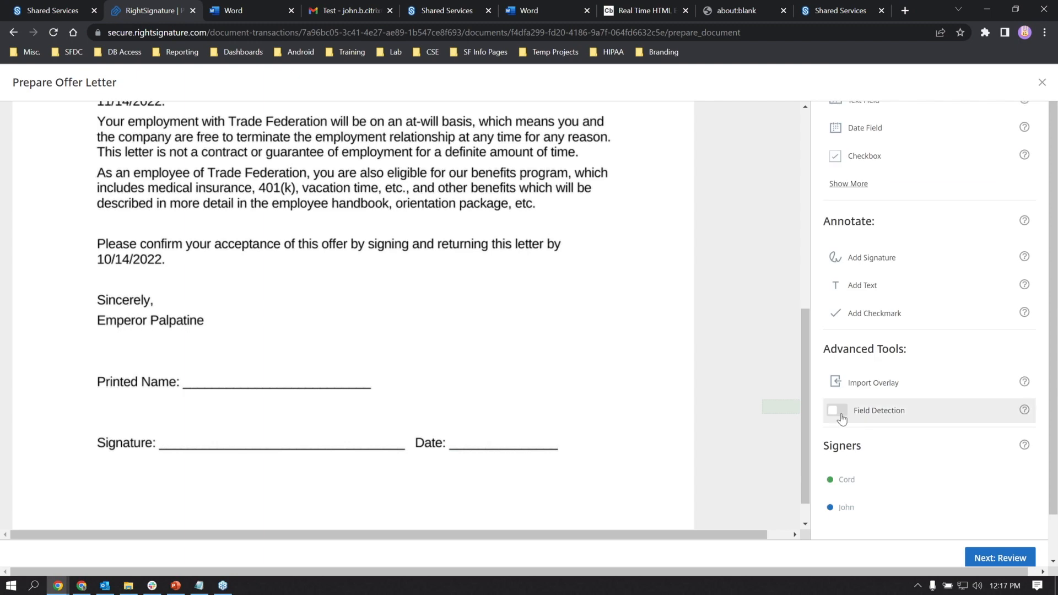
left_click(837, 410)
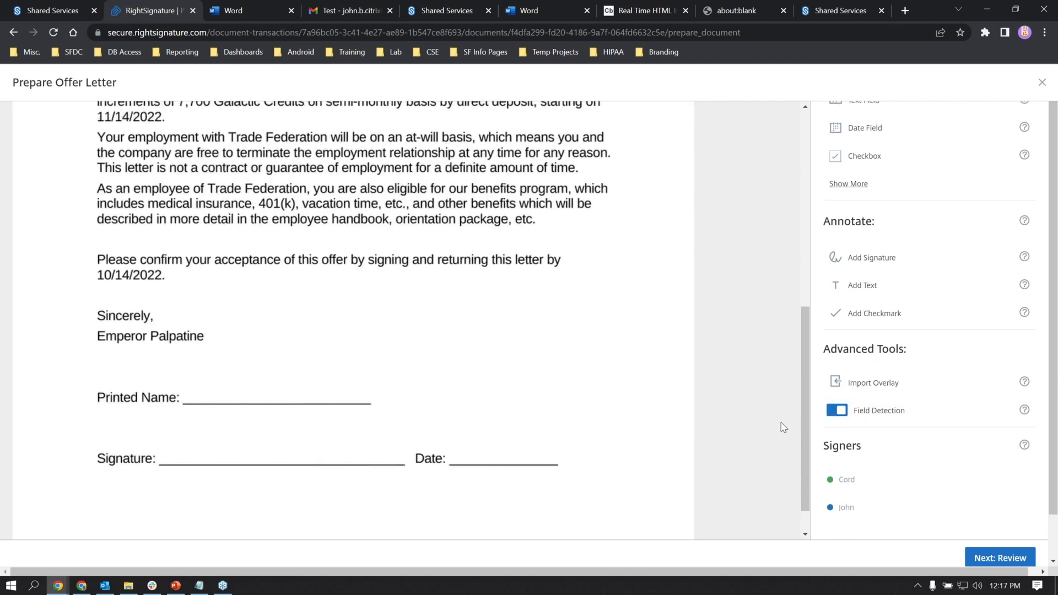
- Place Signature, Printed Name text and resized Date fields on their lines, then go to Review
left_click(879, 202)
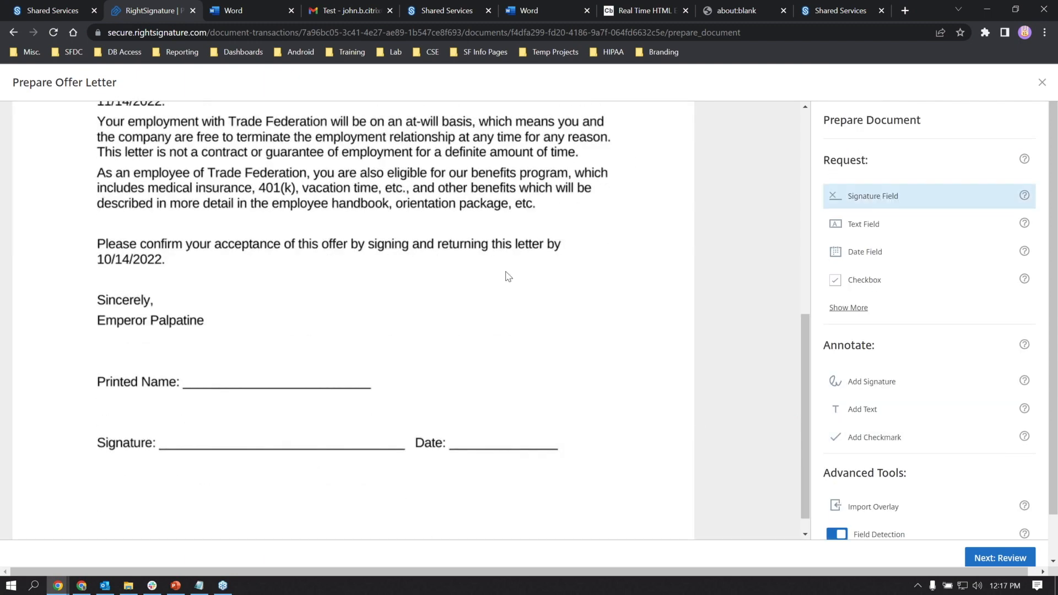
left_click(216, 439)
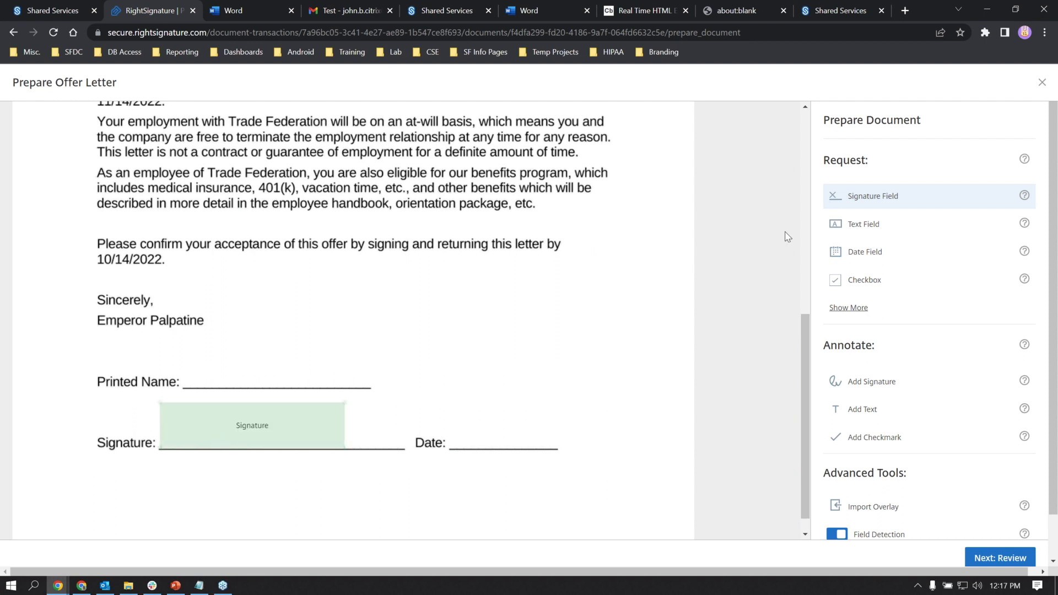
left_click(834, 222)
left_click(263, 368)
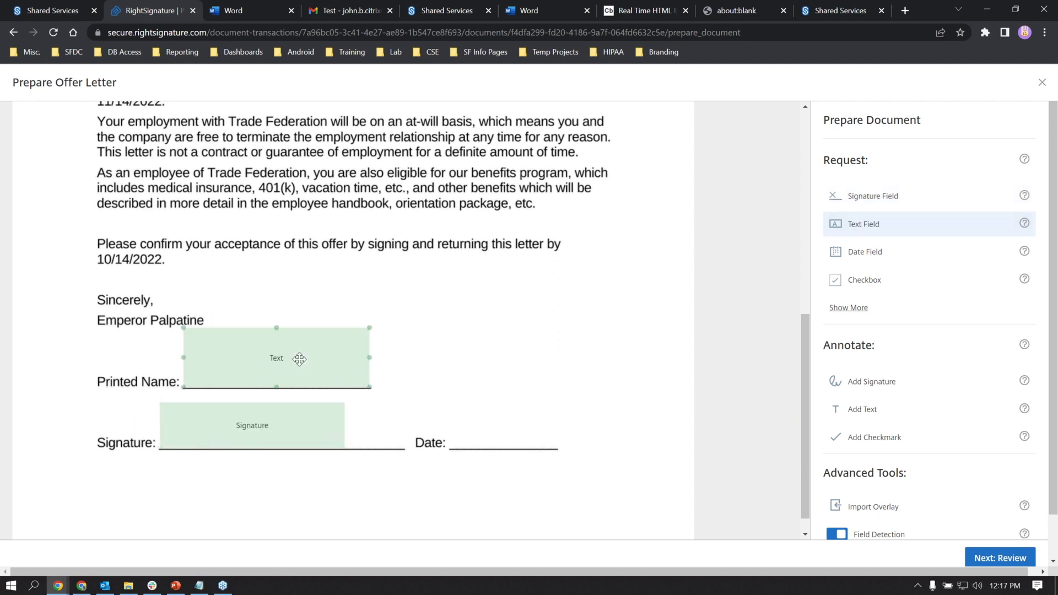
left_click(851, 257)
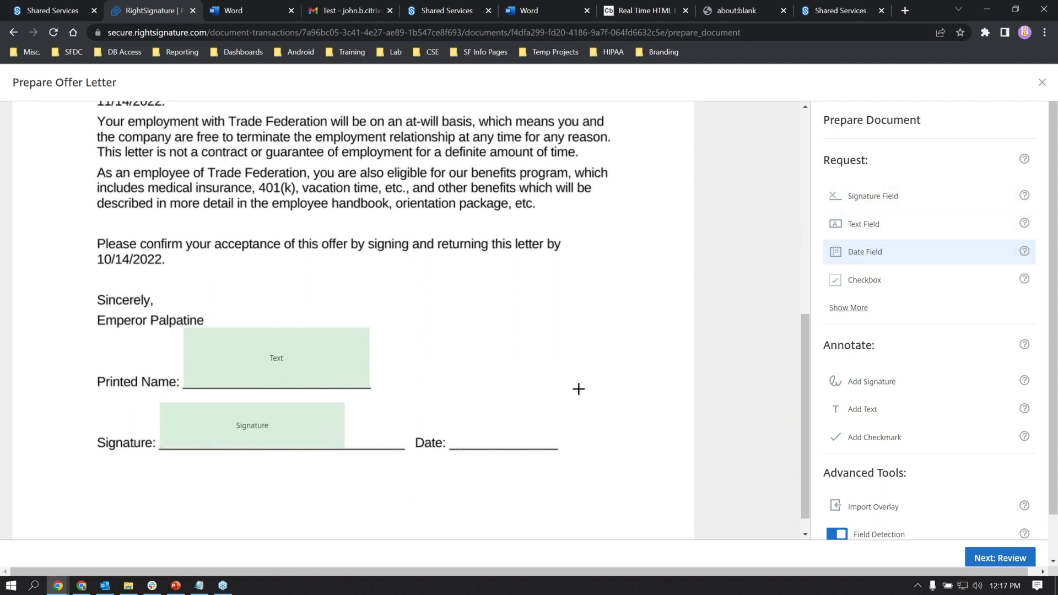
left_click(505, 438)
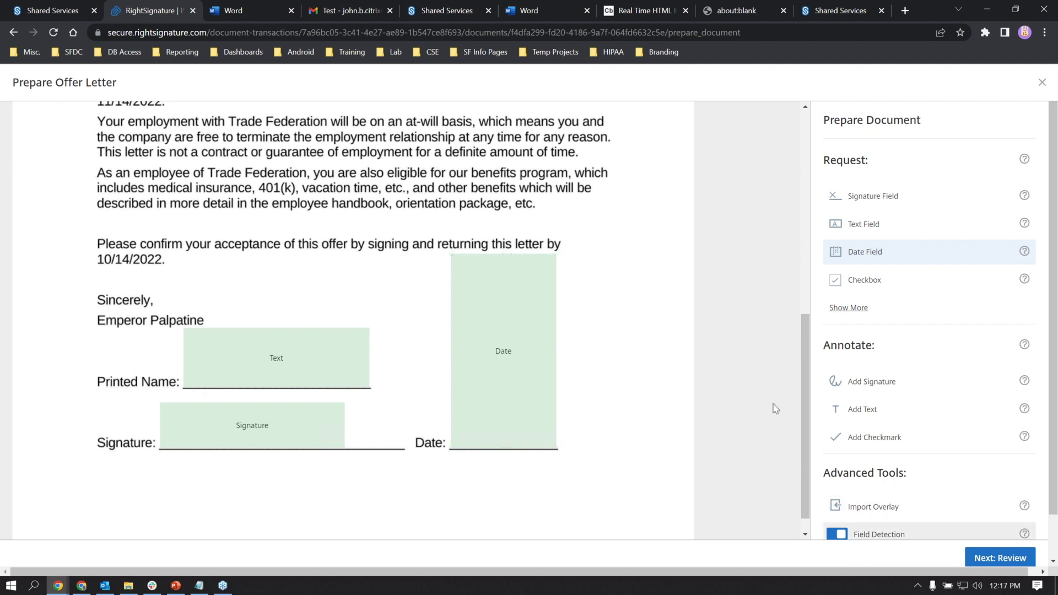
left_click_drag(503, 254, 471, 403)
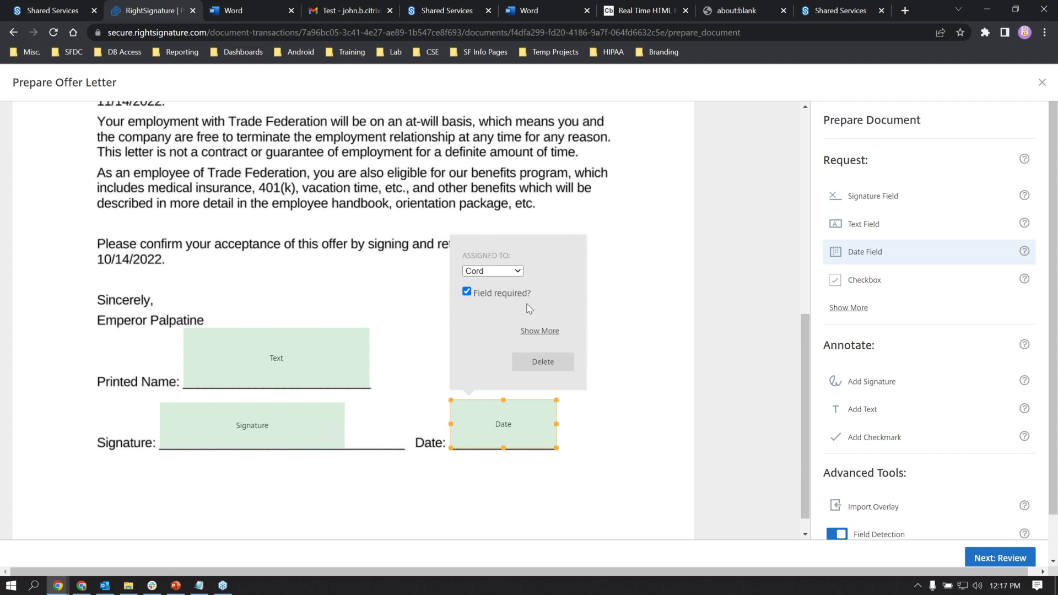
left_click(639, 383)
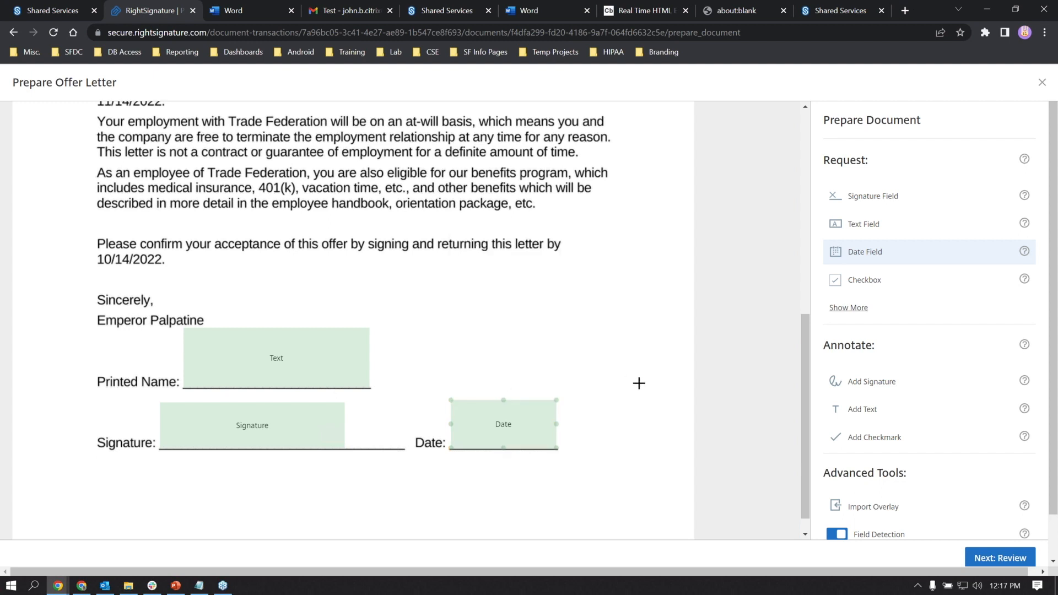
scroll(639, 383, "down", 1)
left_click(989, 560)
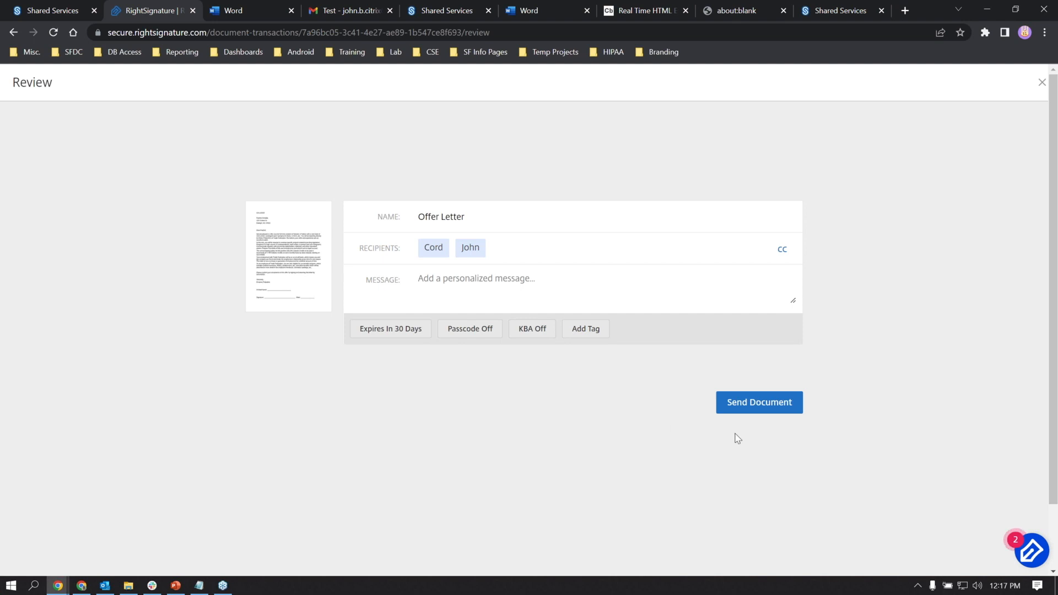
- Send the Offer Letter and dismiss the success message and the three tour tips
left_click(759, 405)
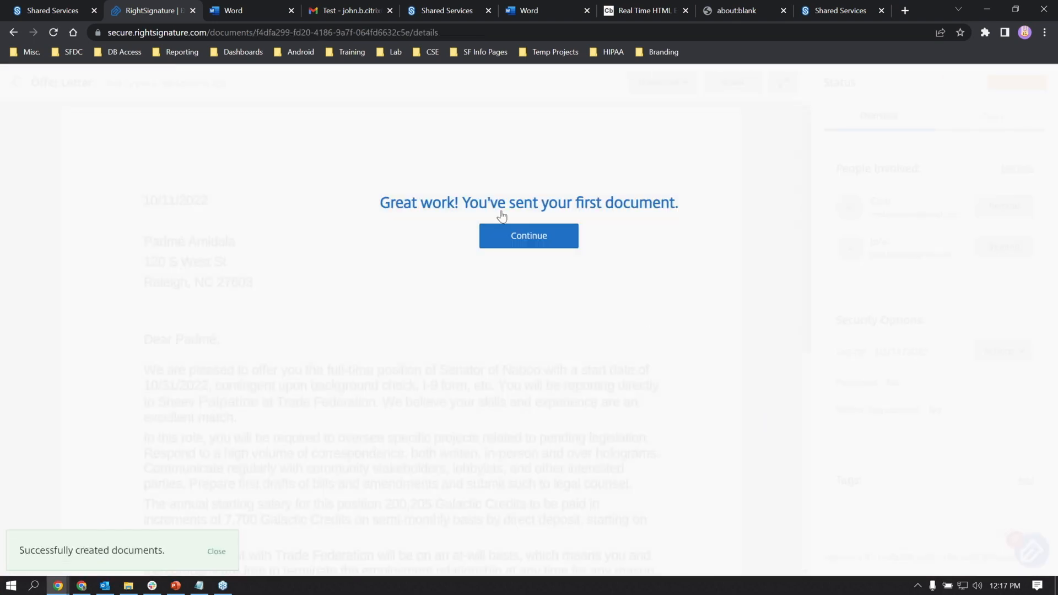
left_click(518, 236)
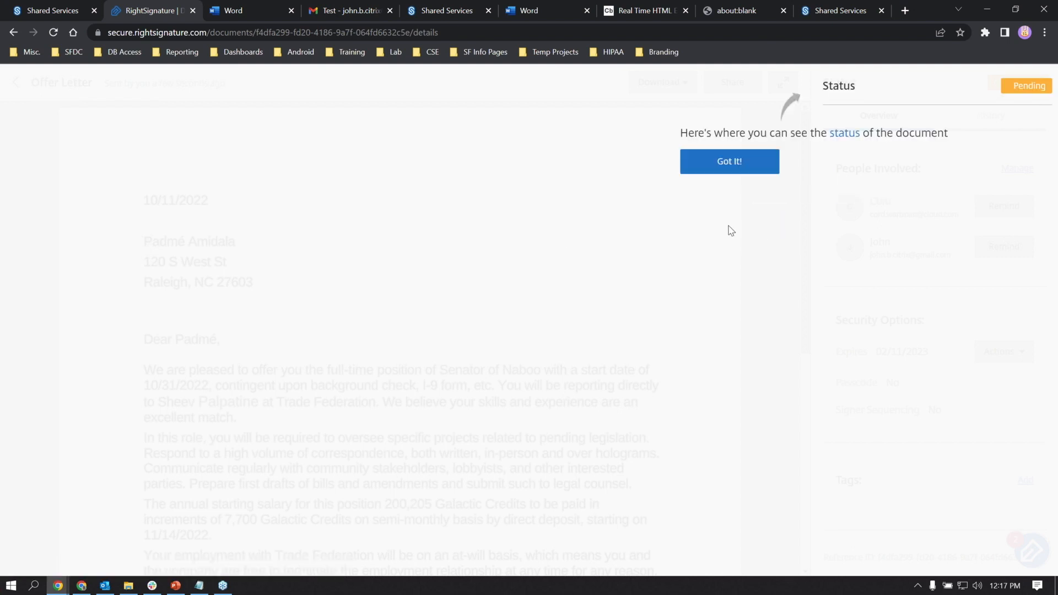
left_click(757, 164)
left_click(788, 308)
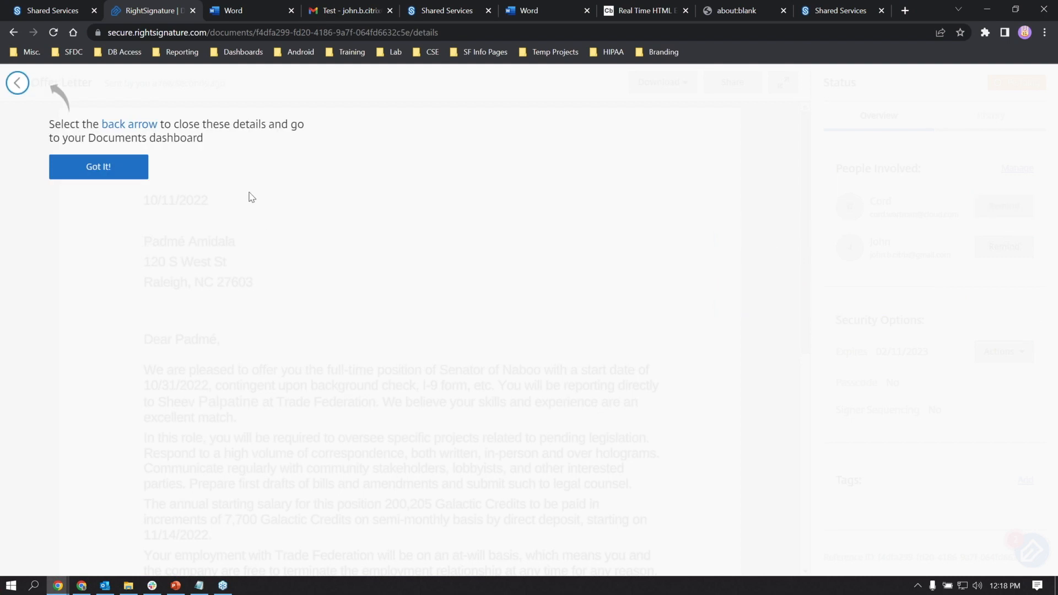
left_click(118, 170)
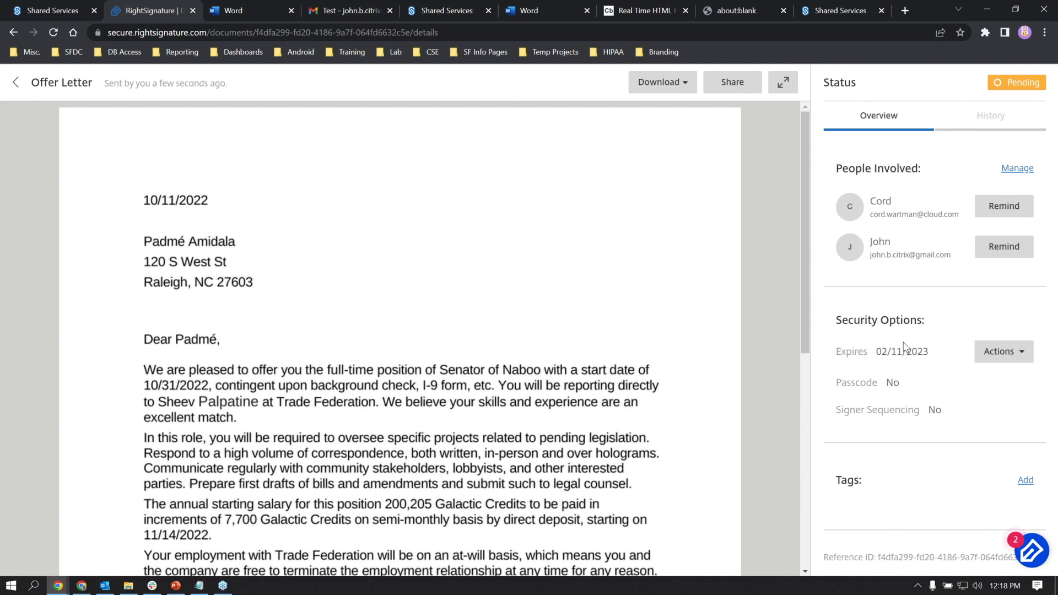
- Review the Offer Letter's history timeline, including its emailed-link entry
left_click(978, 124)
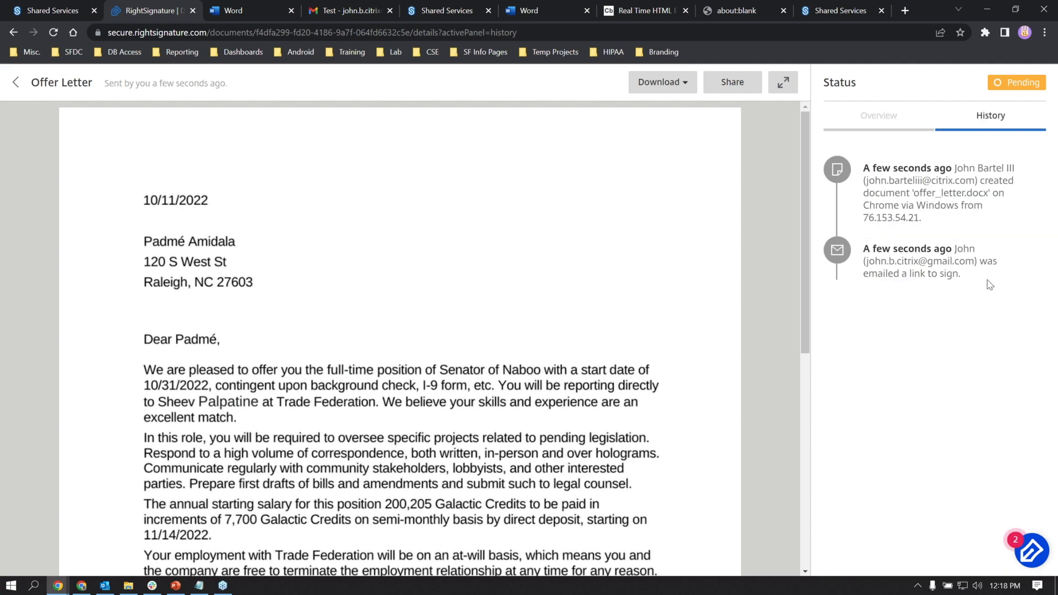
mouse_move(863, 171)
left_click_drag(966, 279, 864, 280)
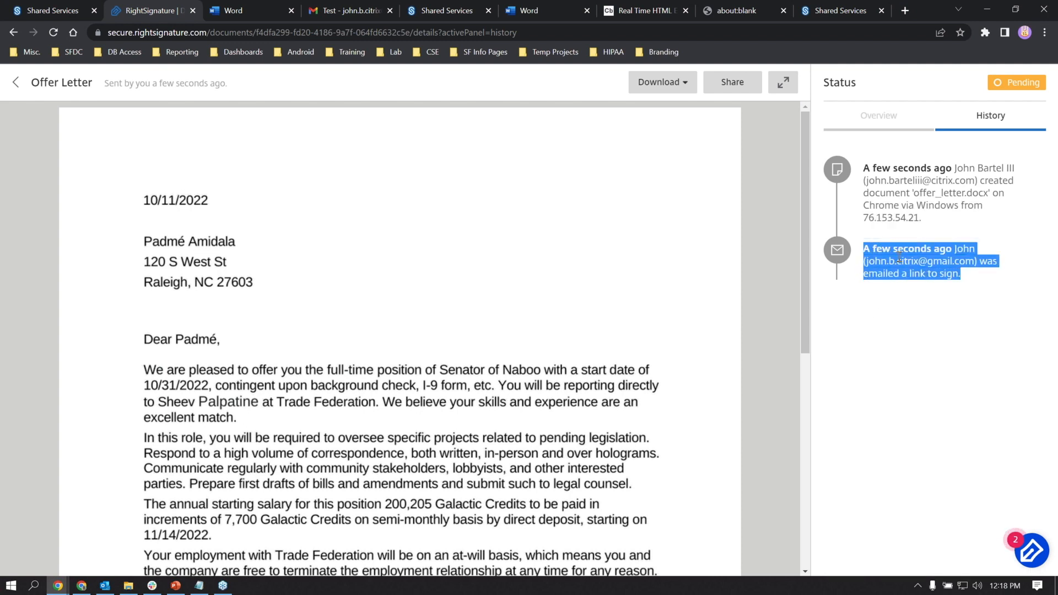
left_click(908, 304)
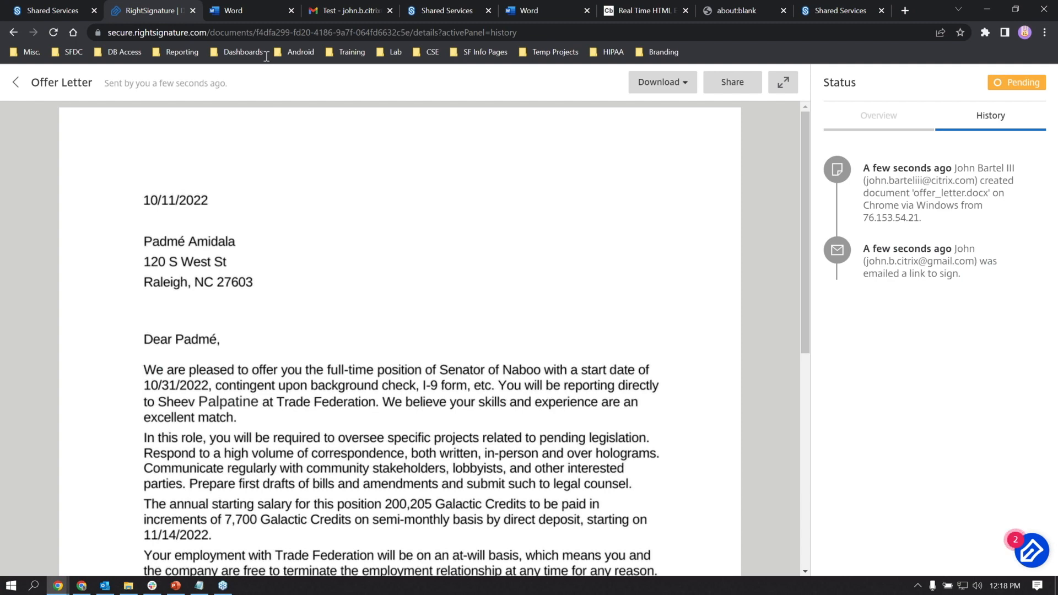
- Open the 'Offer Letter' signing email in the Gmail inbox and go to its review-and-sign page
left_click(333, 11)
left_click(54, 169)
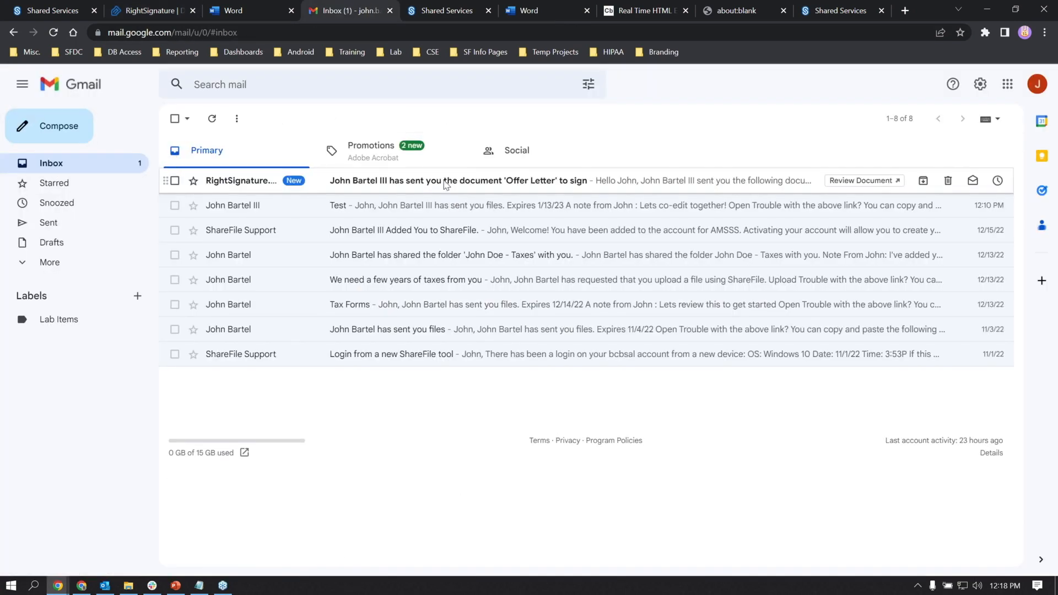
left_click(445, 181)
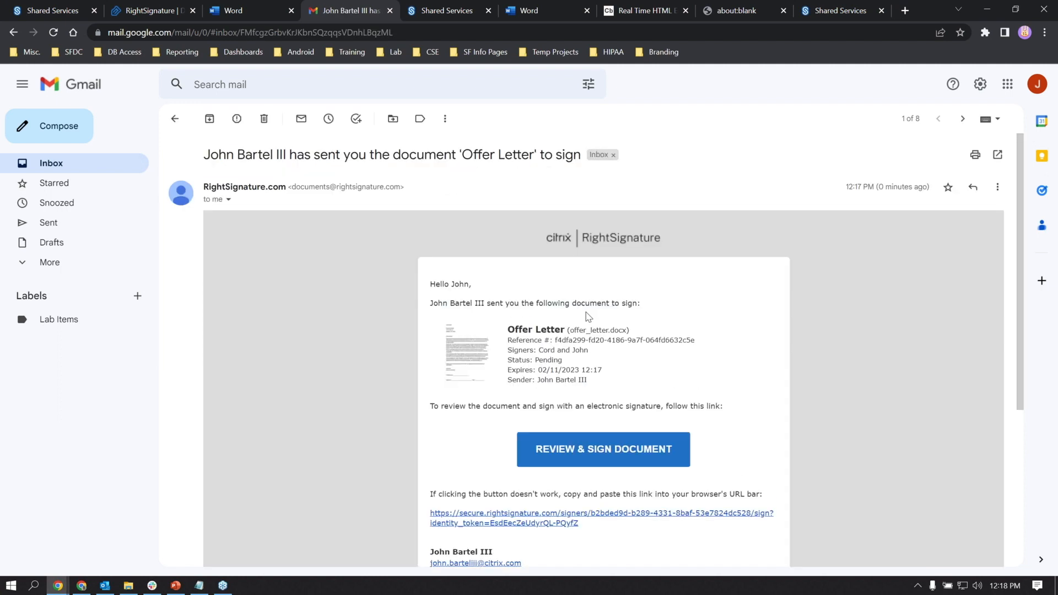
scroll(589, 309, "down", 1)
scroll(588, 308, "down", 2)
left_click(609, 323)
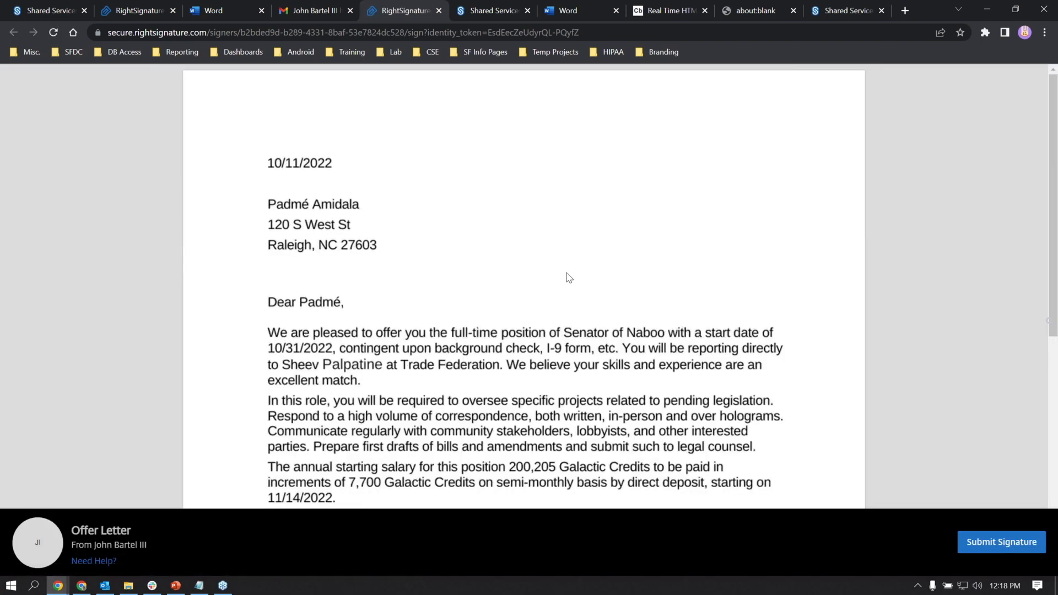
scroll(568, 276, "down", 6)
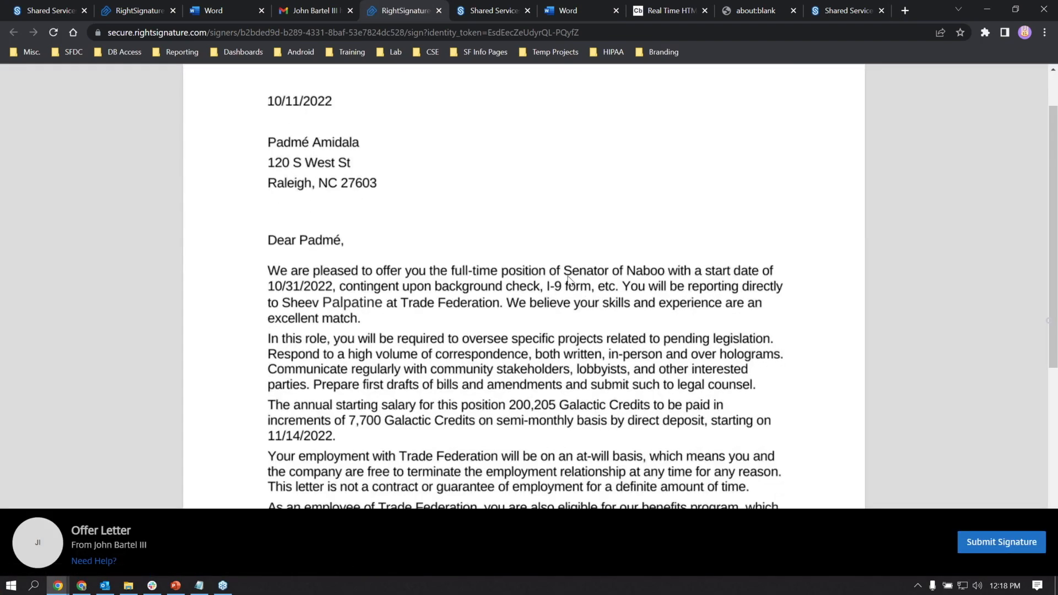
scroll(570, 281, "down", 2)
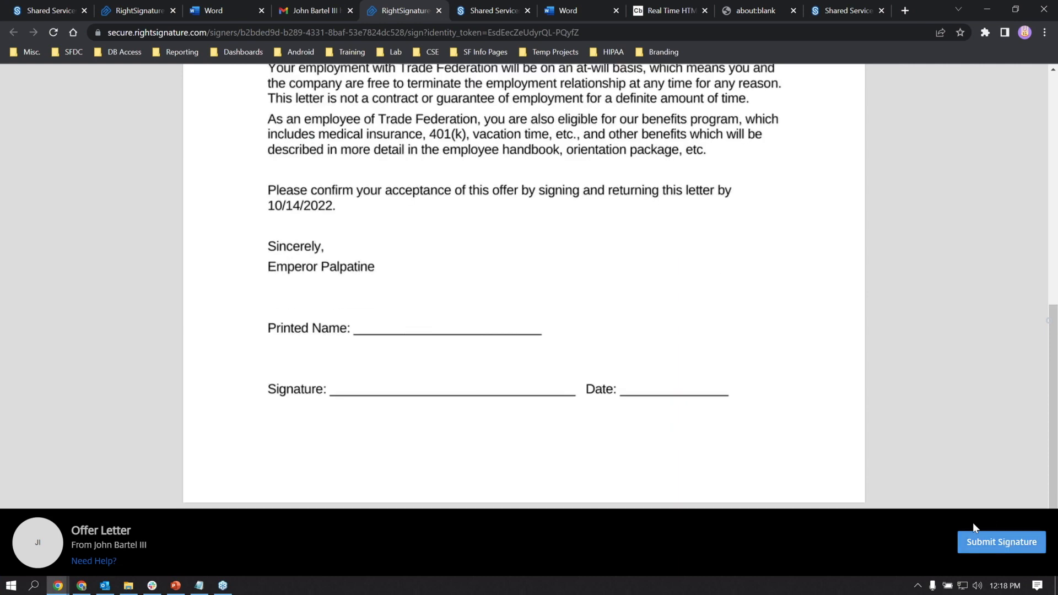
scroll(427, 343, "up", 1)
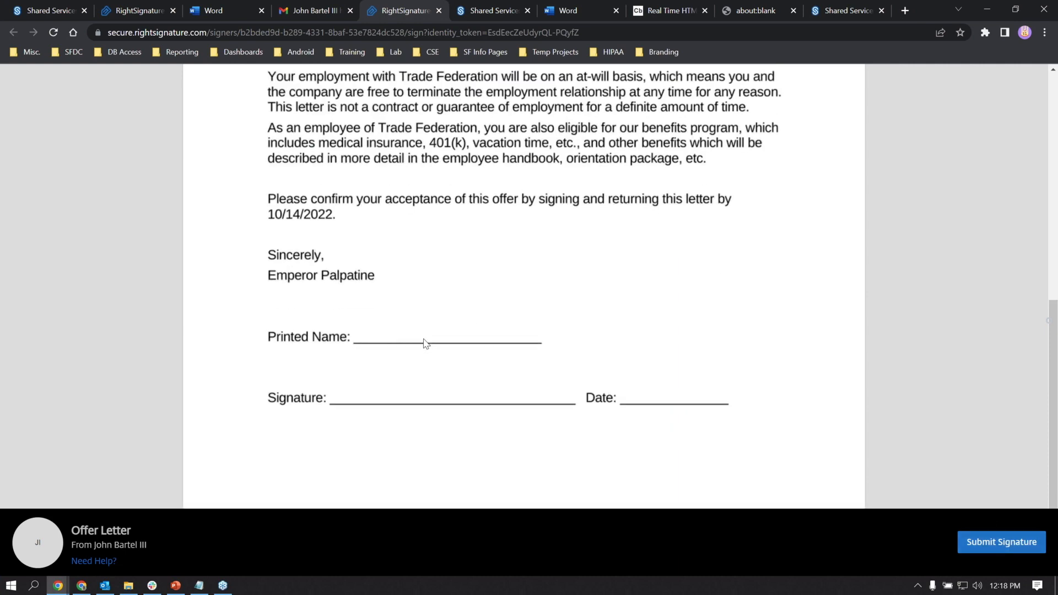
scroll(463, 342, "up", 4)
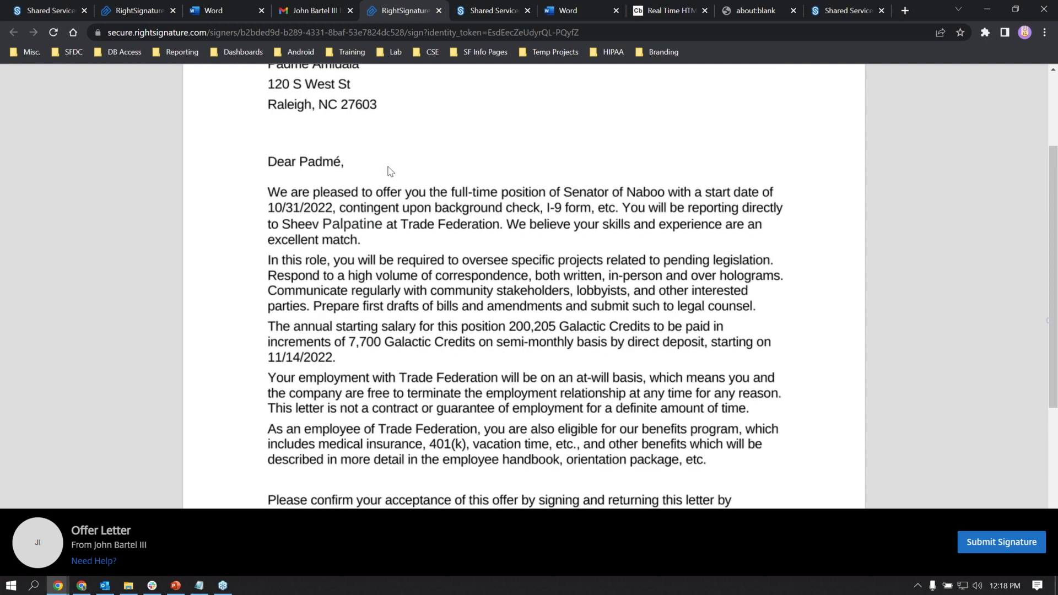
scroll(387, 171, "up", 1)
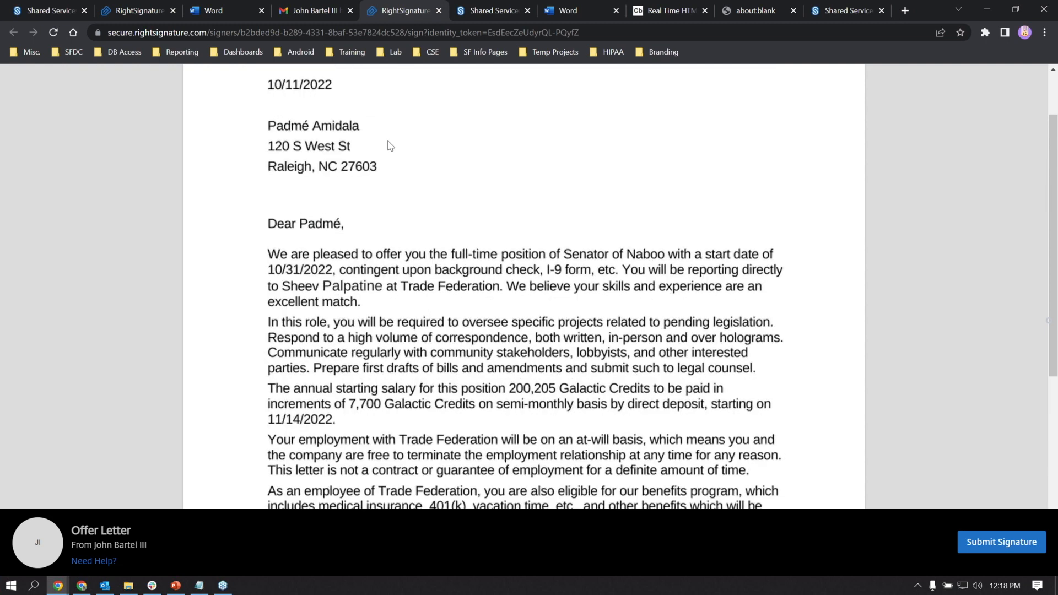
left_click(438, 11)
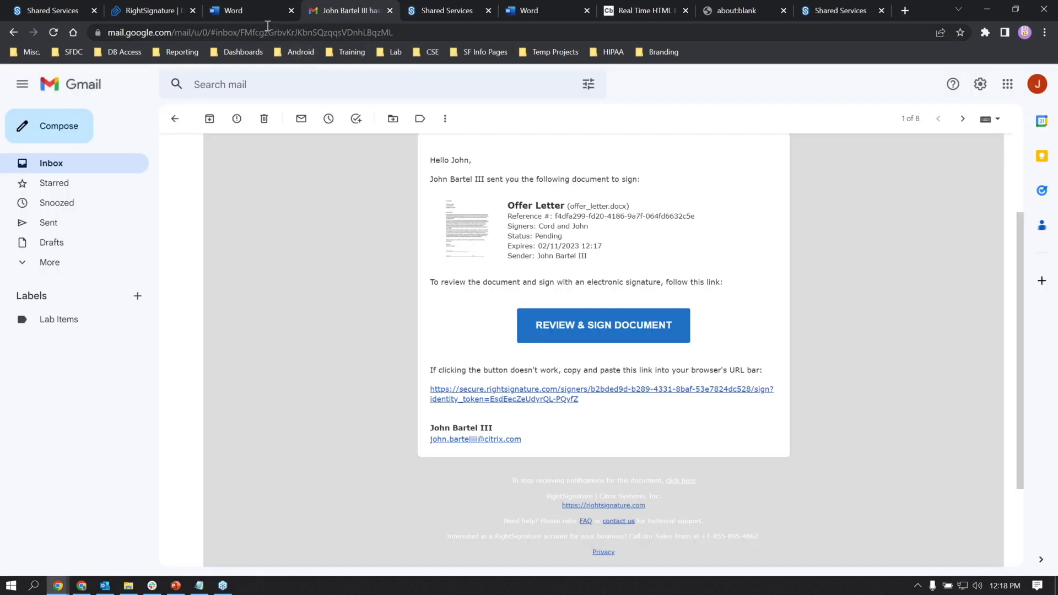
- Switch to the RightSignature tab, then bring up the ShareFile dashboard tab
left_click(149, 10)
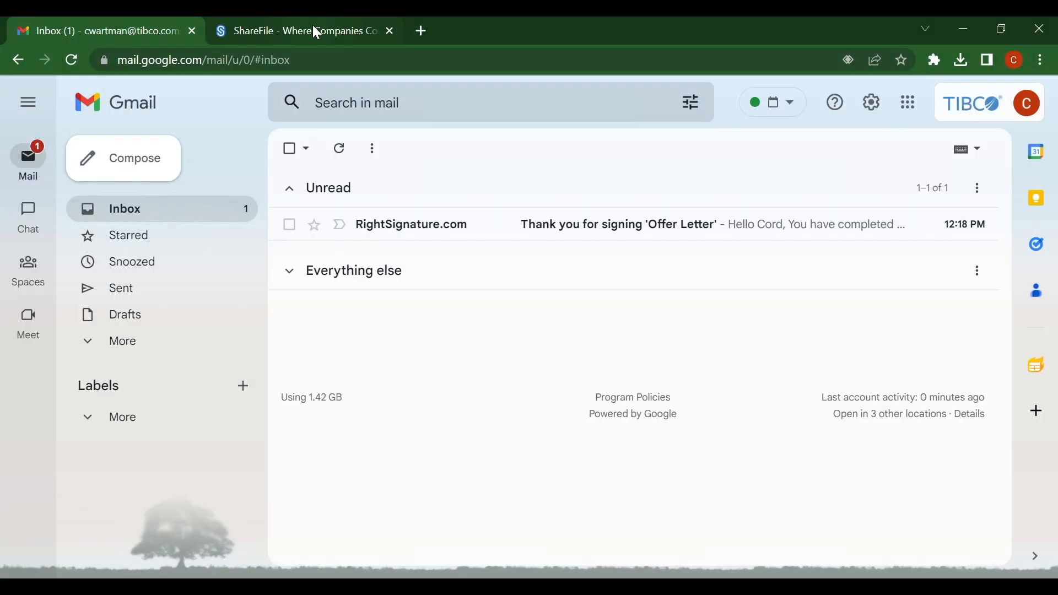
left_click(313, 29)
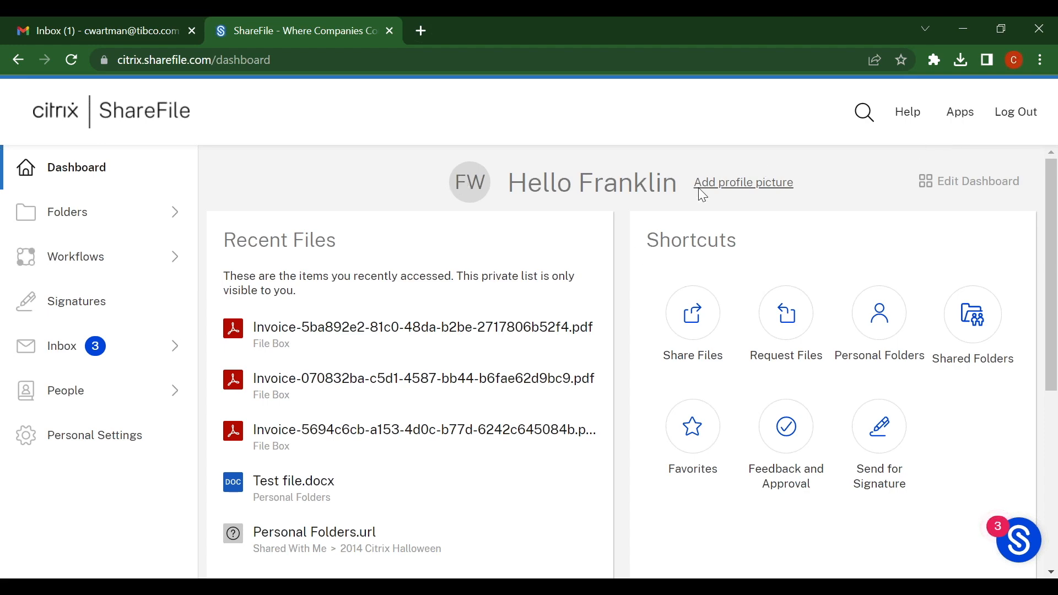
left_click(966, 117)
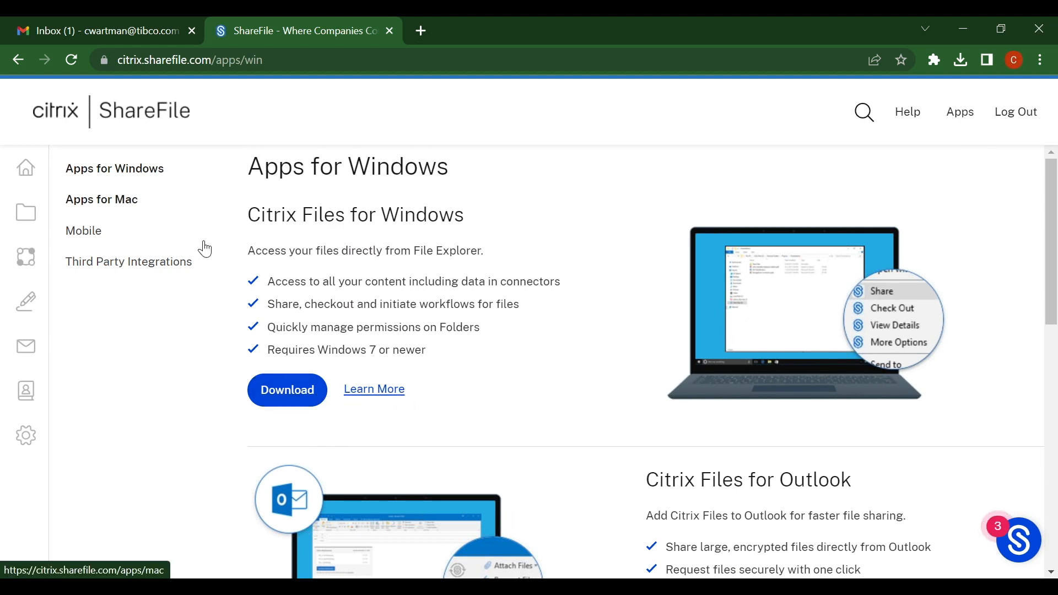
left_click(179, 202)
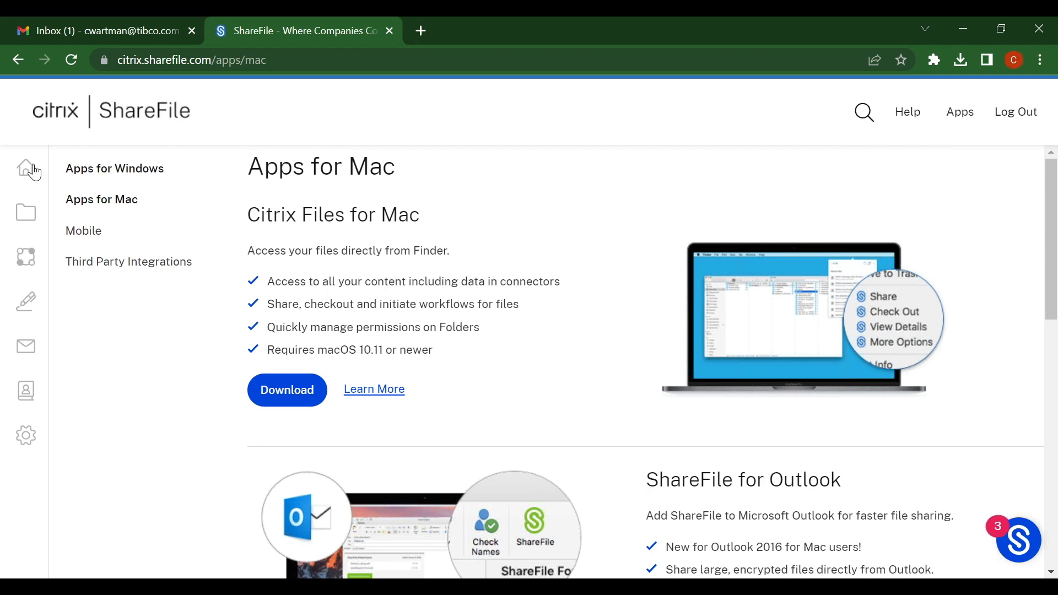
mouse_move(52, 173)
left_click(81, 170)
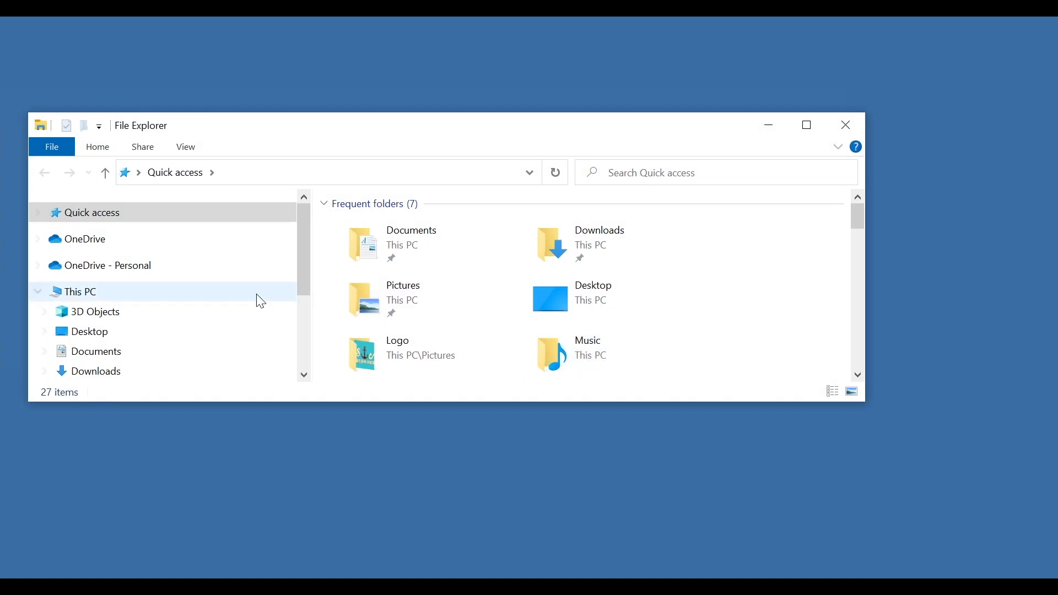
- Navigate to Citrix Files (S:) > Personal Folders > Clients and bring up its context menu
scroll(219, 269, "down", 1)
scroll(218, 267, "down", 2)
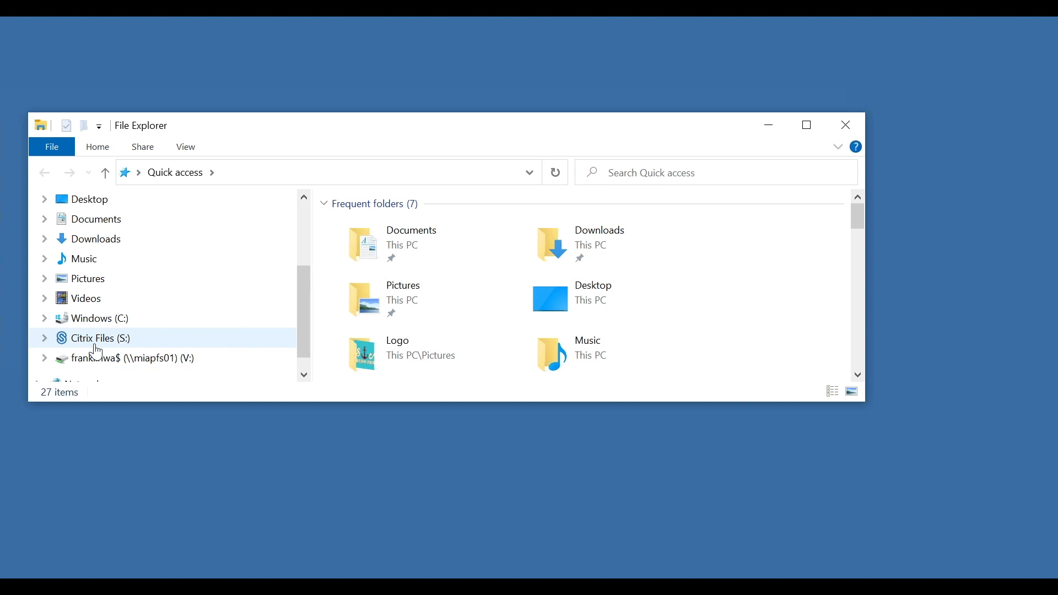
left_click(95, 339)
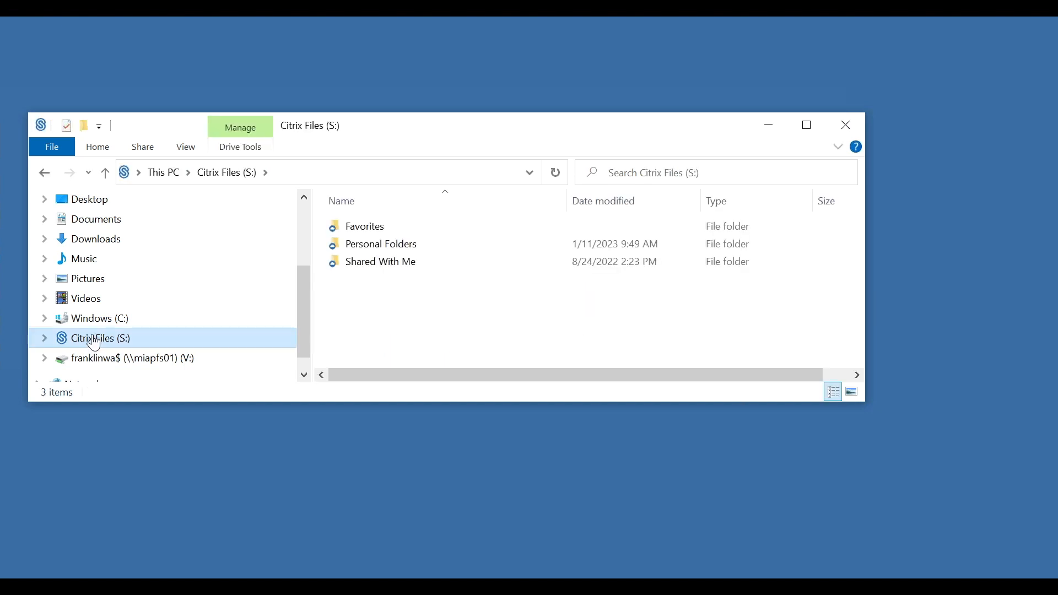
double_click(397, 244)
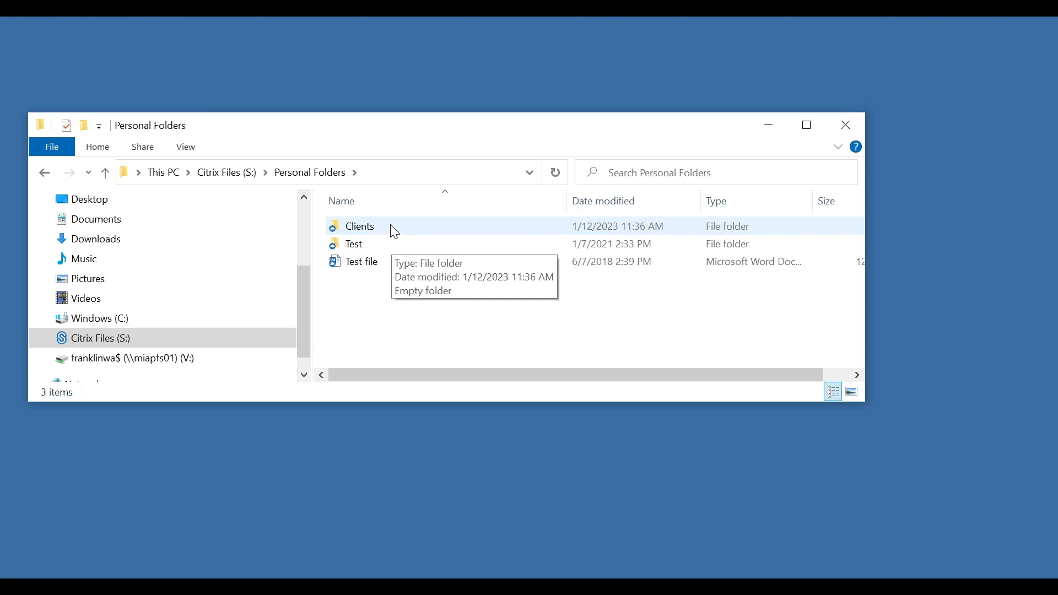
double_click(392, 230)
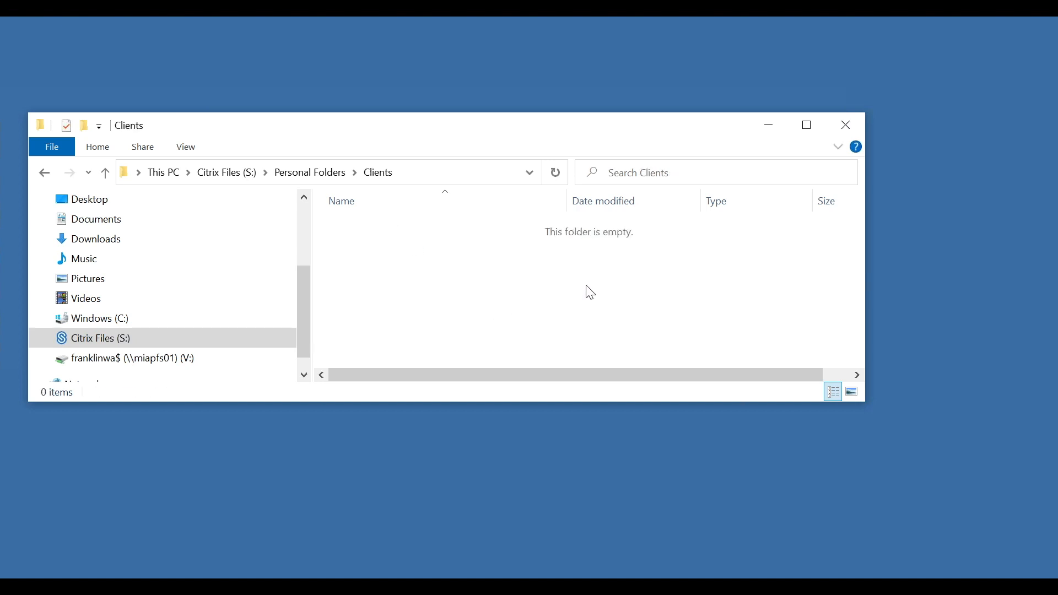
right_click(534, 267)
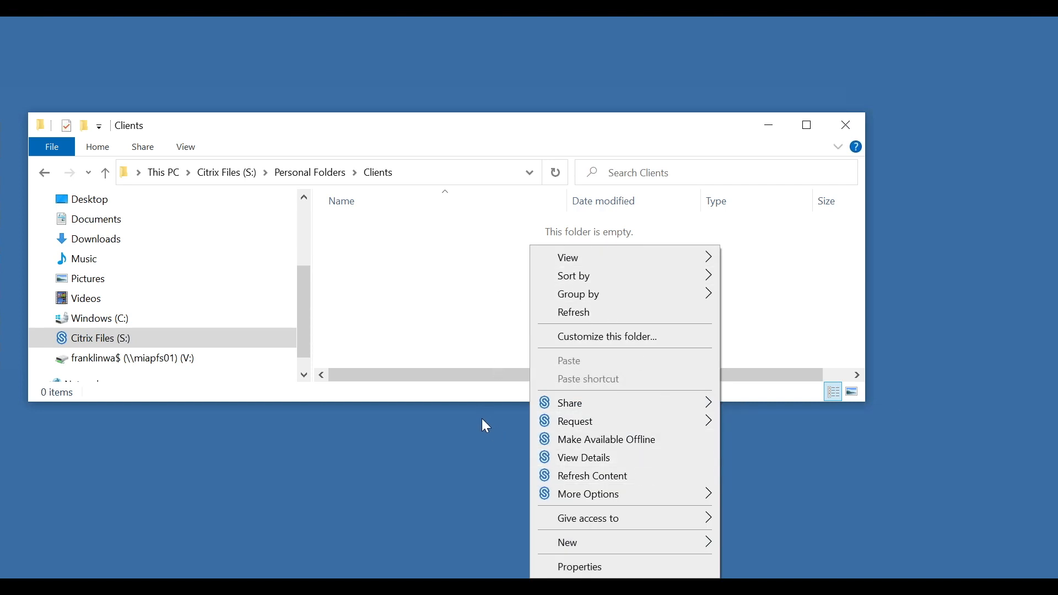
- Add a new subfolder named 'John' under Clients and open it
mouse_move(569, 542)
left_click(820, 339)
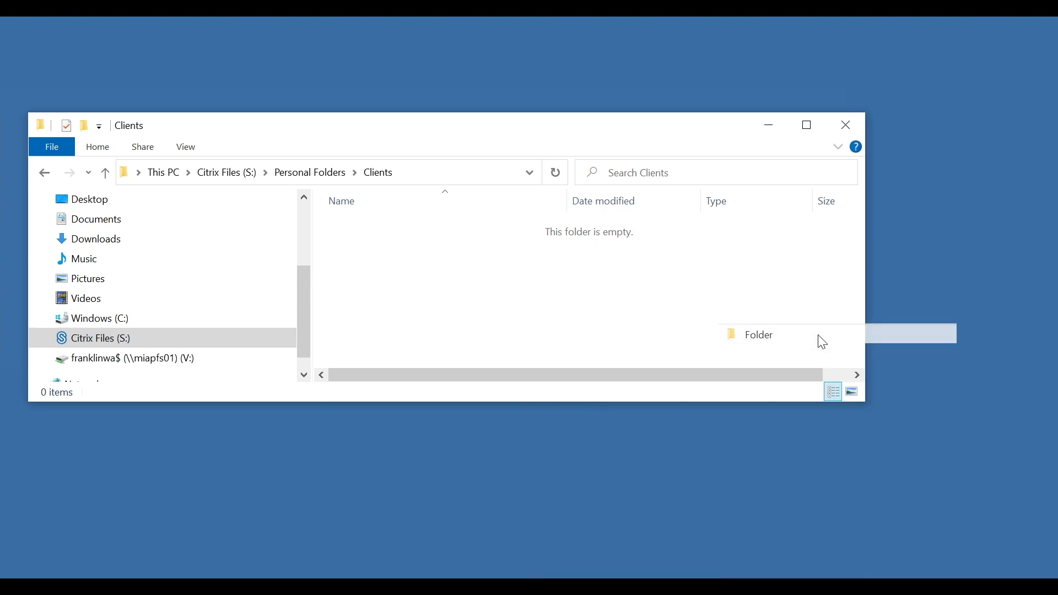
type("John")
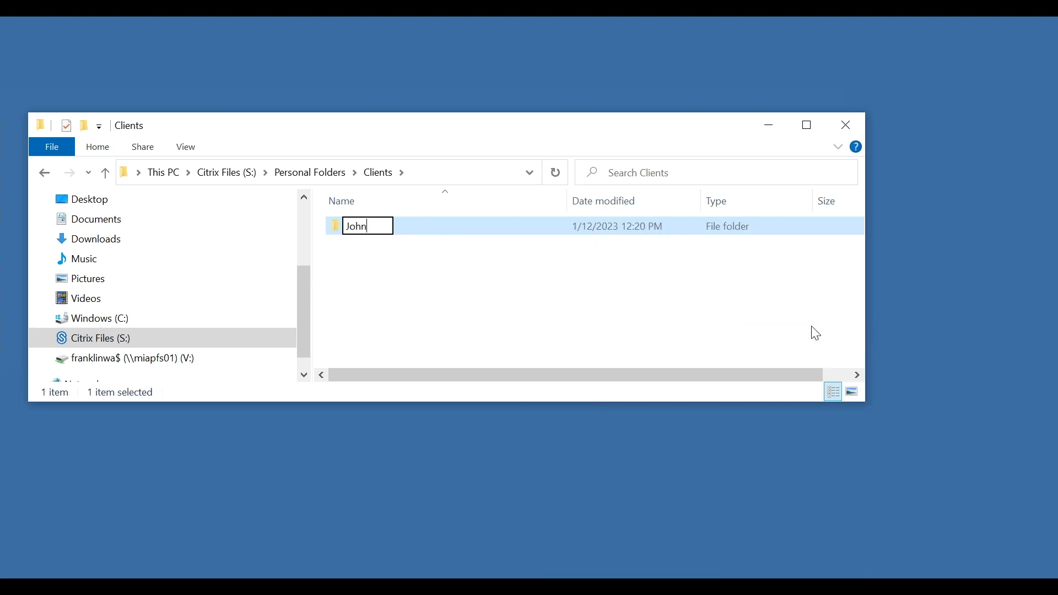
left_click(816, 334)
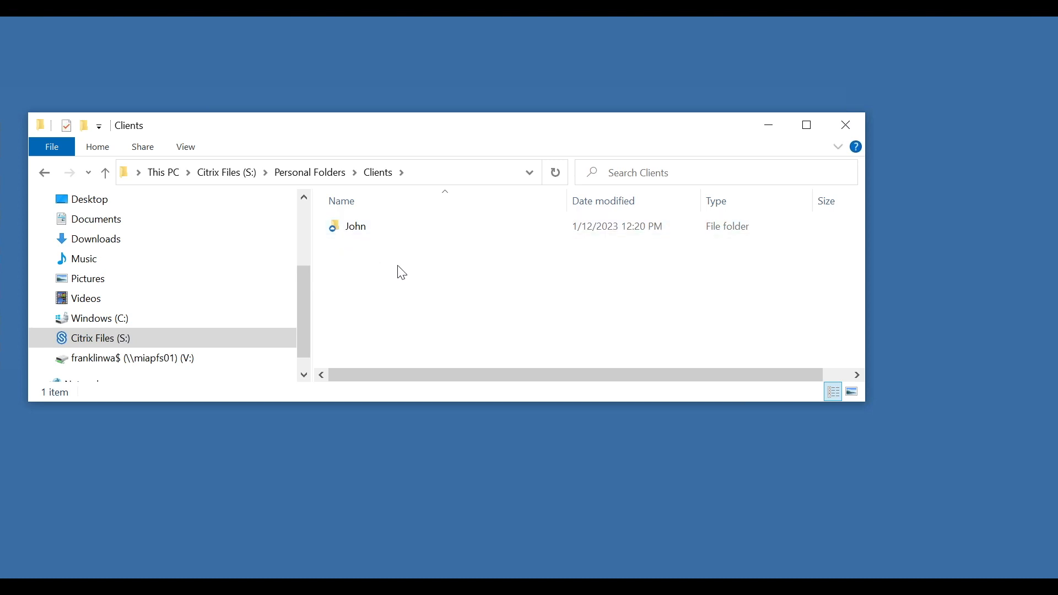
right_click(375, 223)
left_click(363, 223)
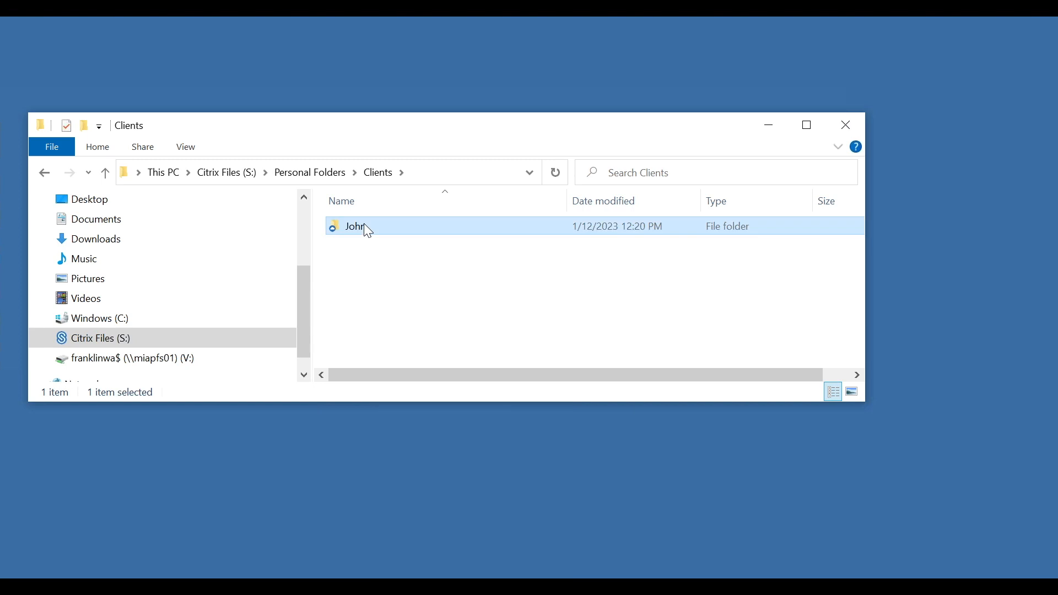
double_click(364, 224)
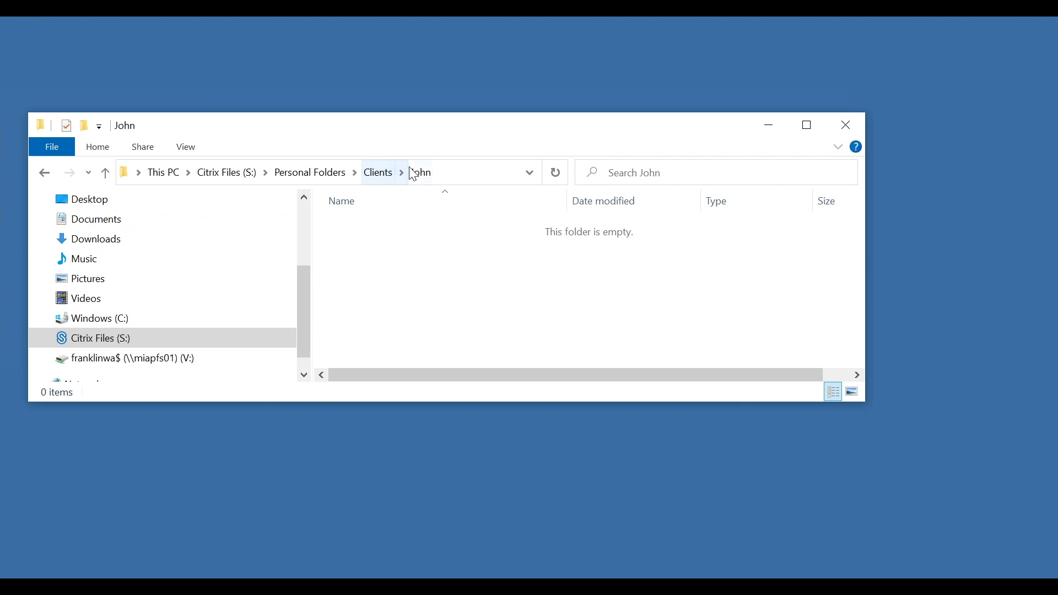
- Start an email file request with Citrix Files for the empty John folder
right_click(446, 282)
mouse_move(550, 408)
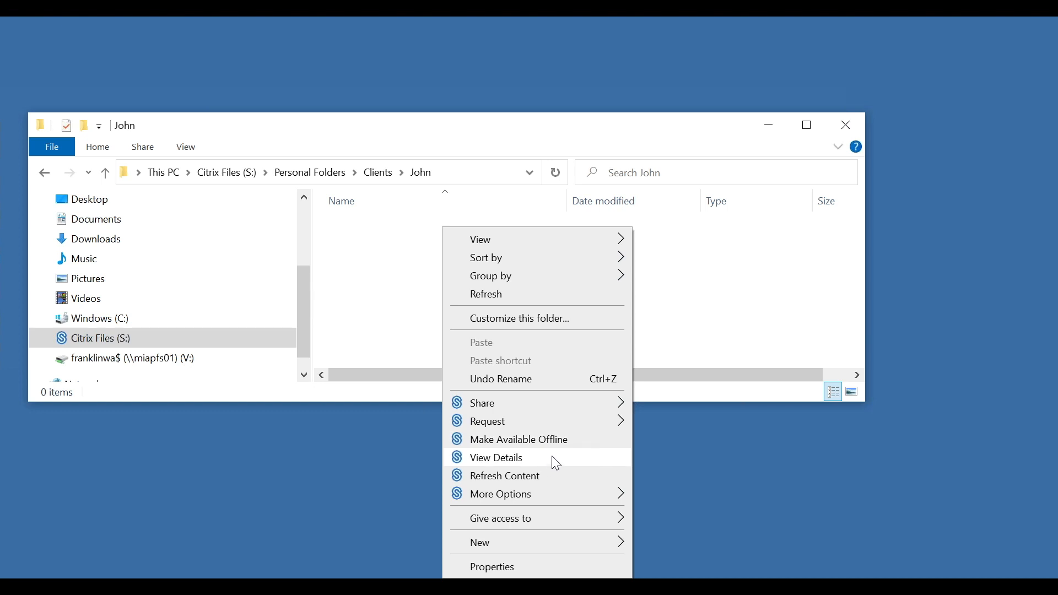
mouse_move(561, 490)
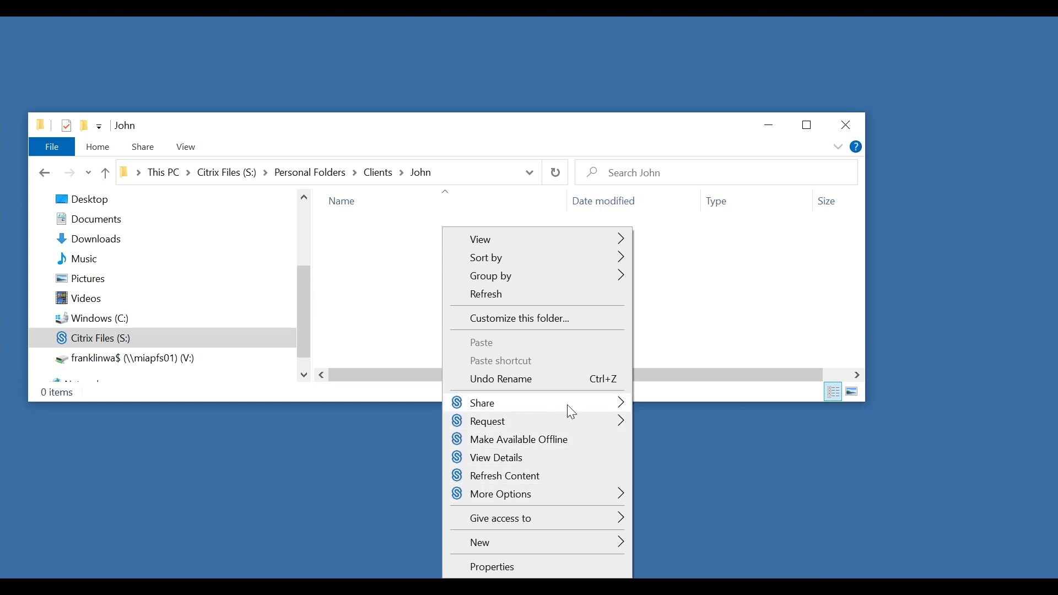
mouse_move(610, 426)
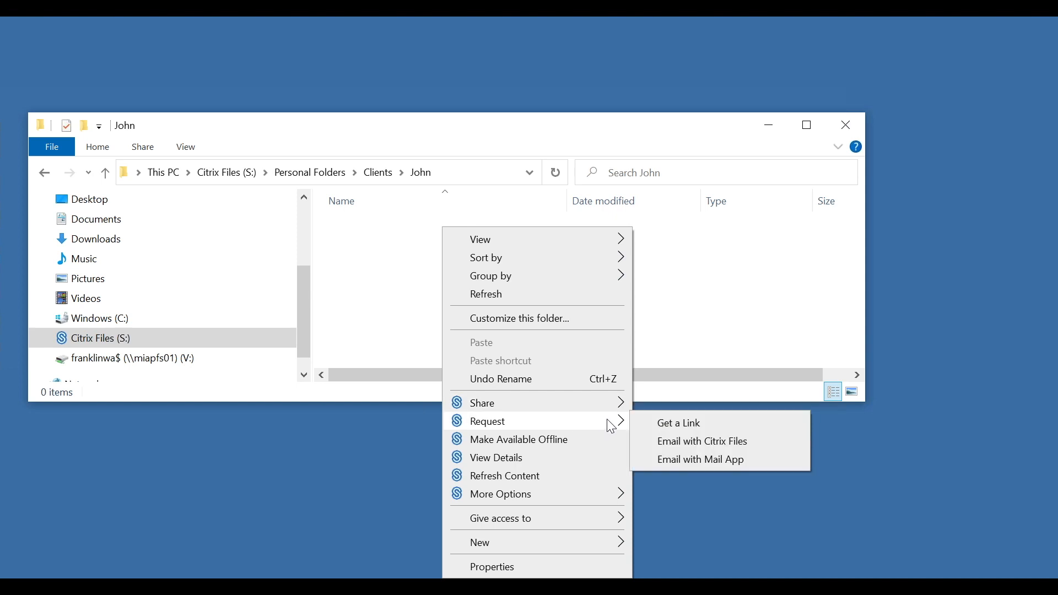
left_click(685, 443)
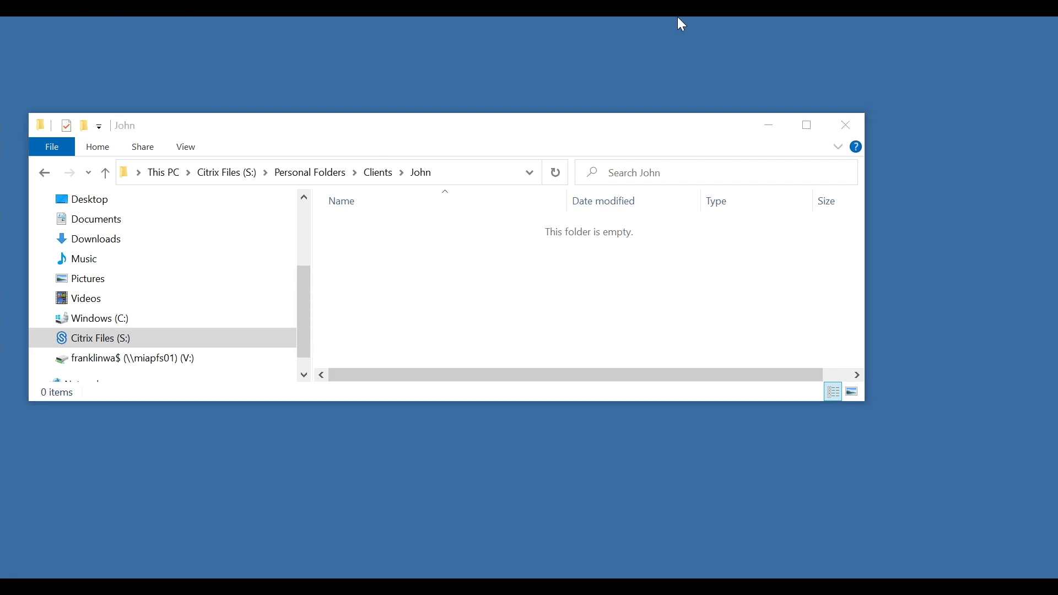
left_click_drag(677, 17, 674, 59)
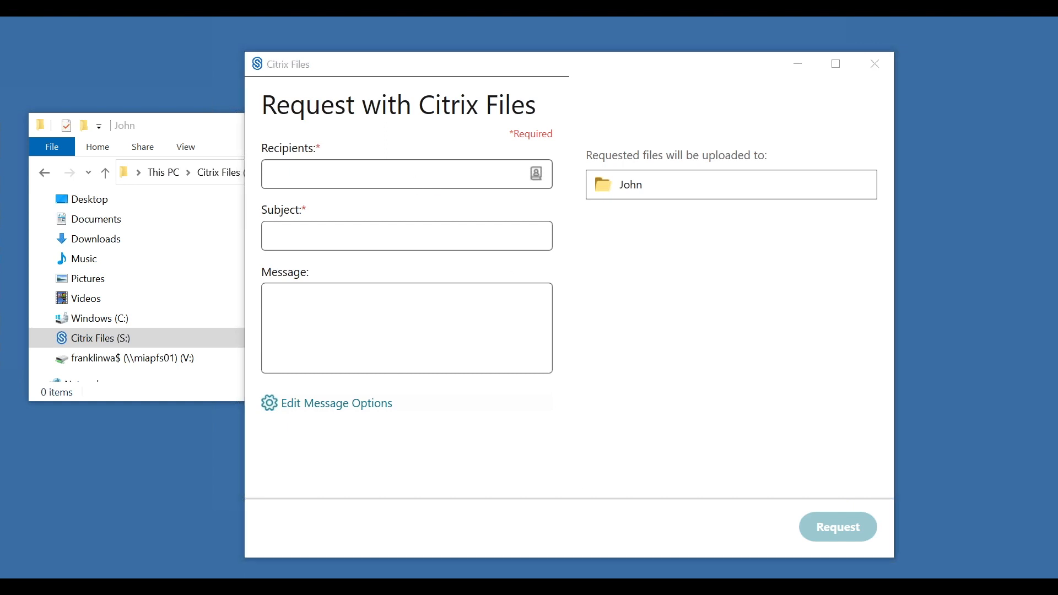
- Enter the client's e-mail, subject 'Hey John' and message 'Please Upload a new file'
left_click(396, 172)
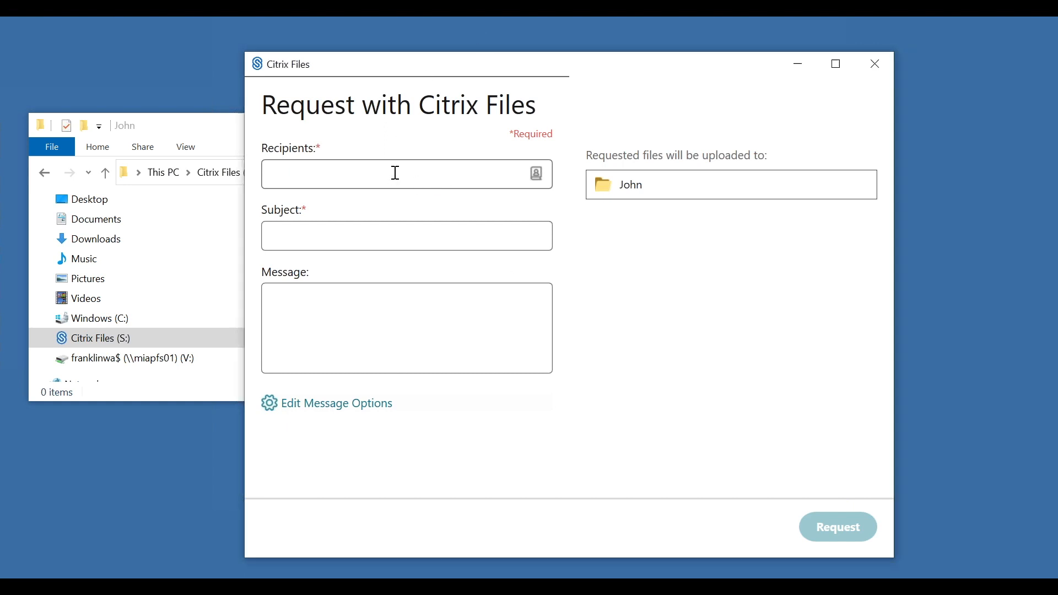
left_click(410, 242)
type("Hey John")
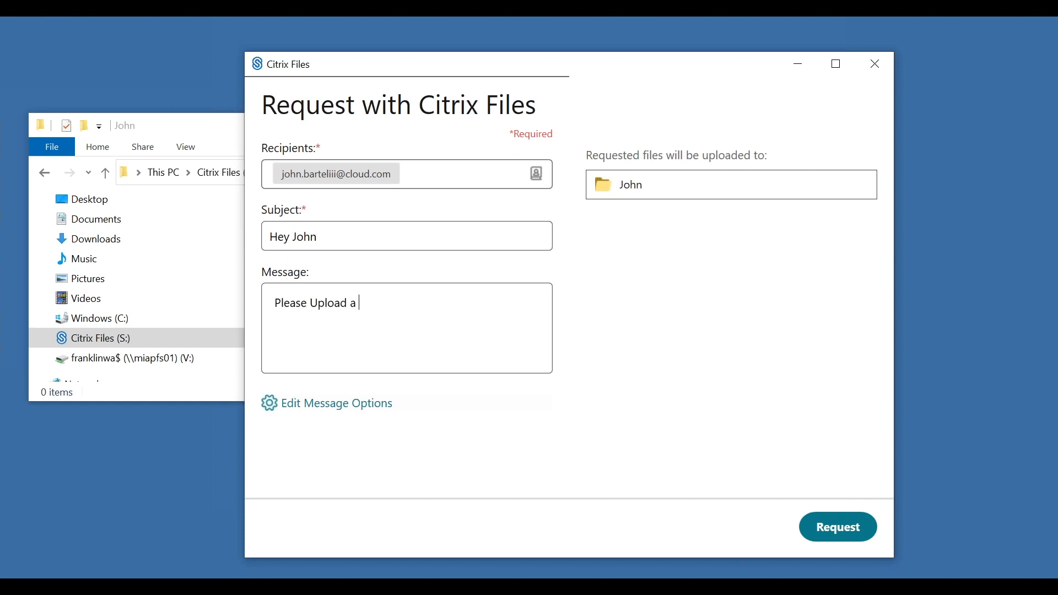
type("w file")
left_click(341, 406)
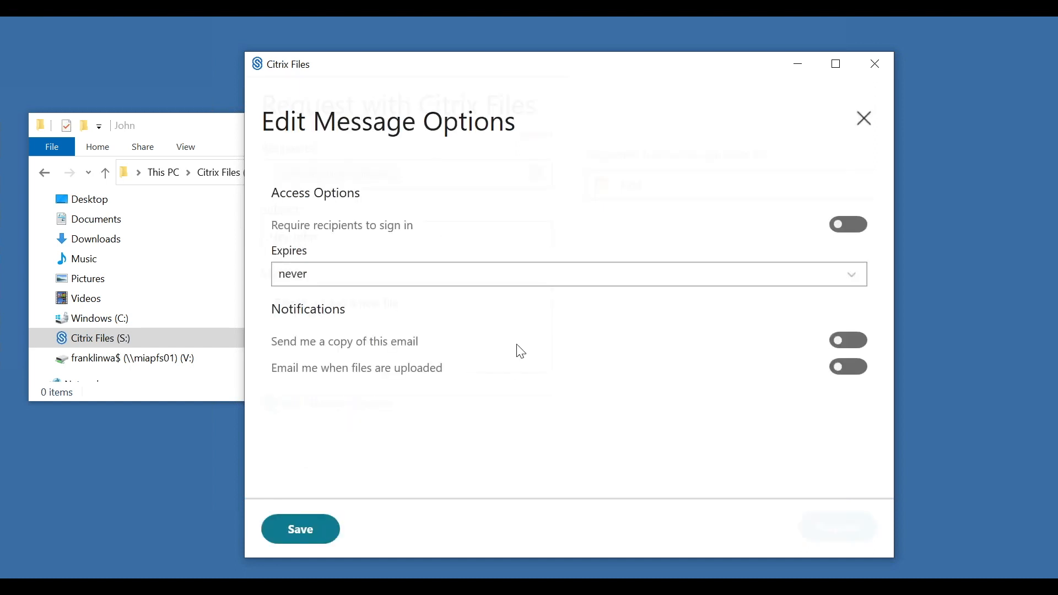
- Require sign-in, set a one-week expiry, enable upload alerts, then save and send the request
left_click(836, 227)
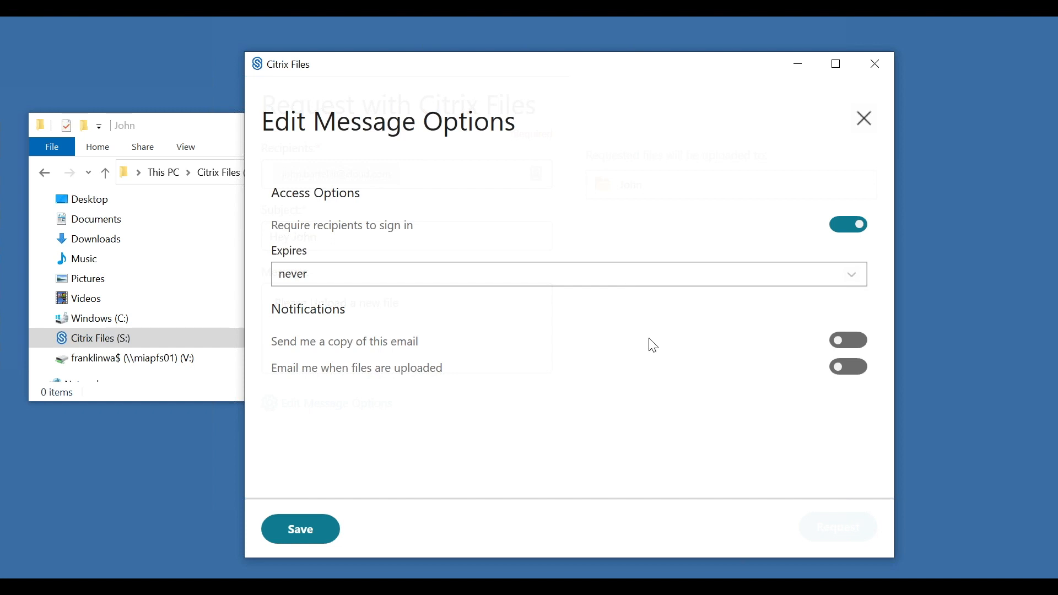
left_click(654, 278)
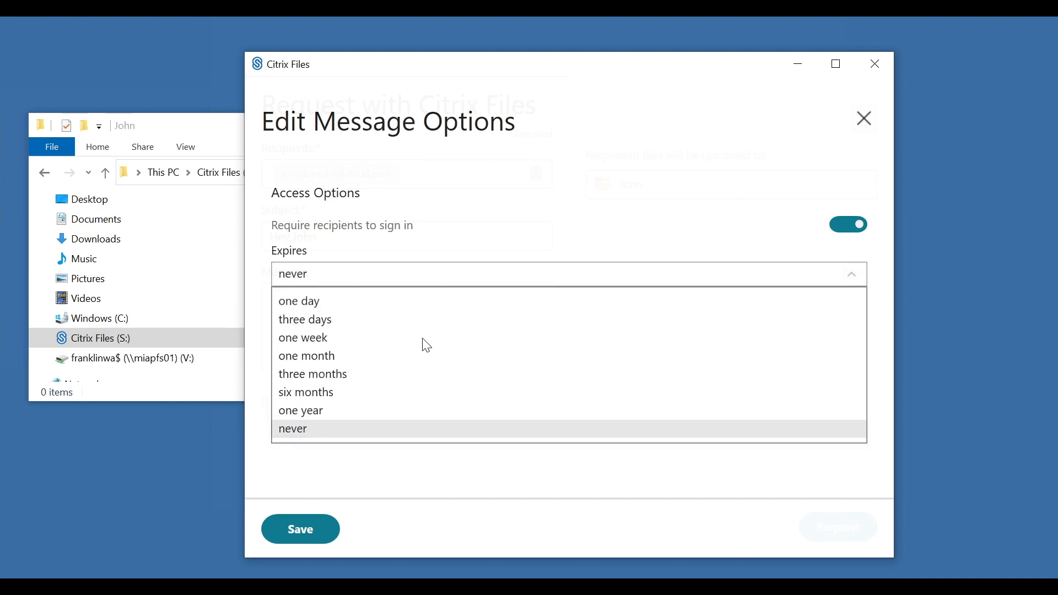
left_click(345, 339)
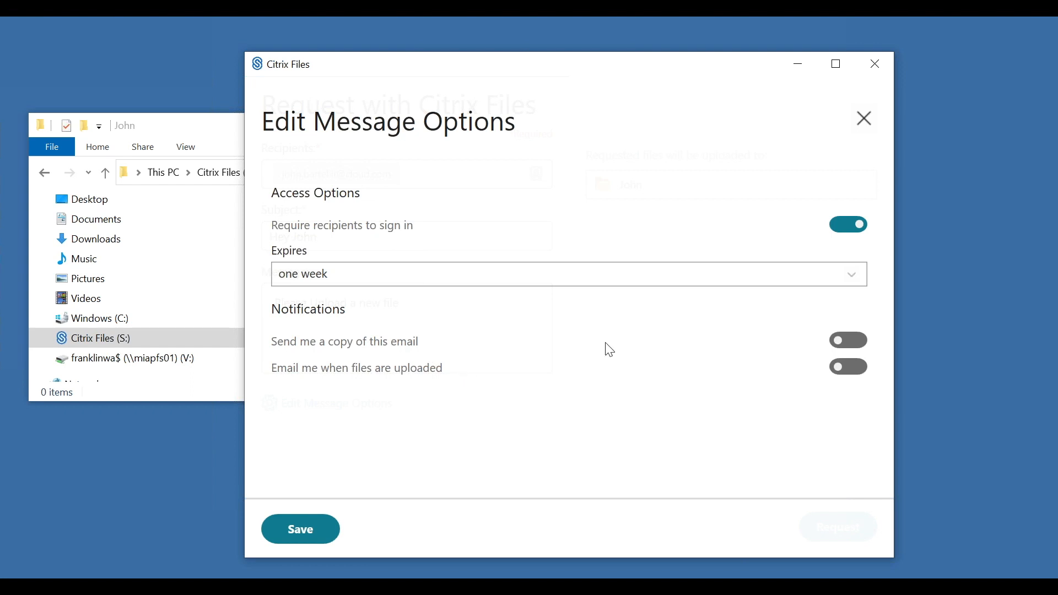
left_click(840, 366)
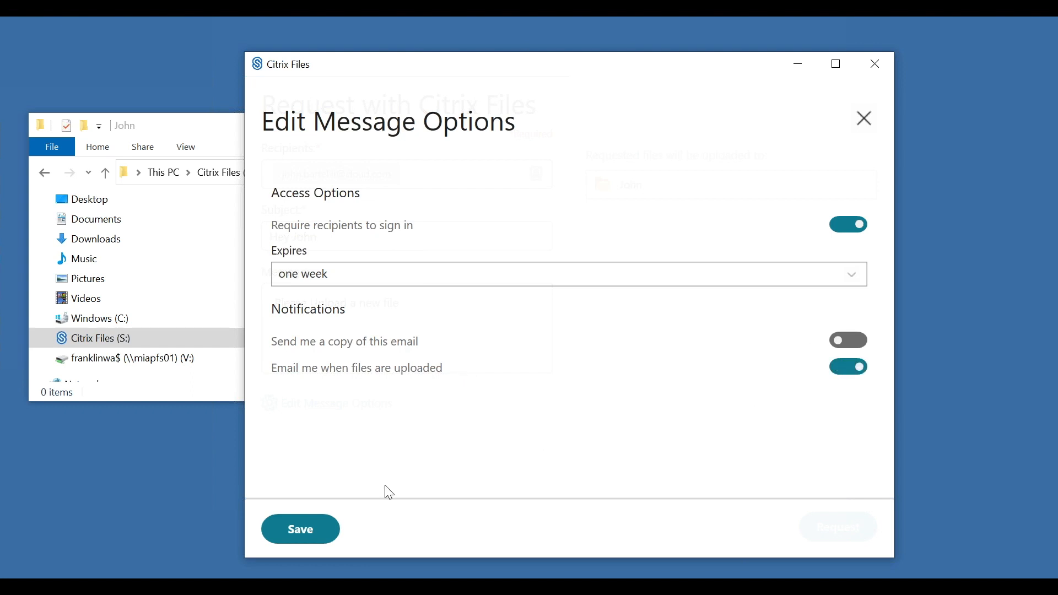
left_click(307, 532)
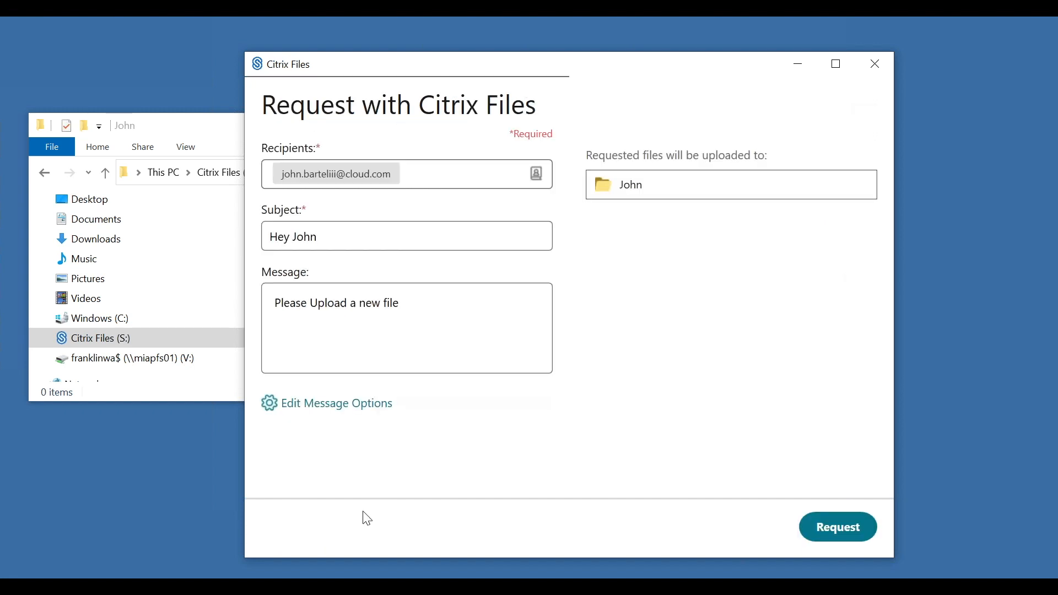
left_click(852, 527)
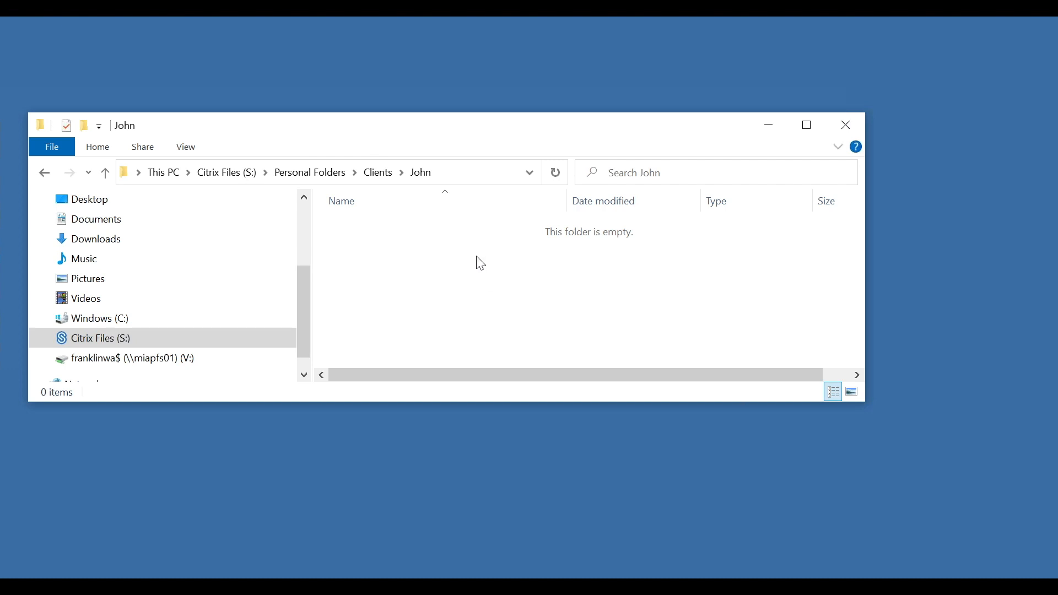
- Go back to Clients and open Manage Permissions for the John folder
left_click(388, 175)
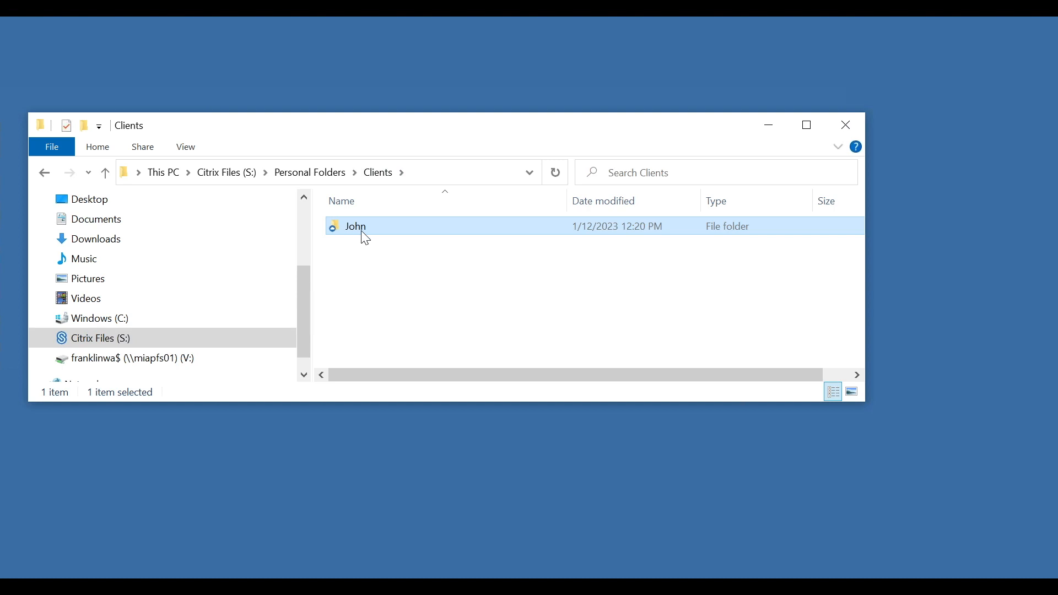
right_click(366, 227)
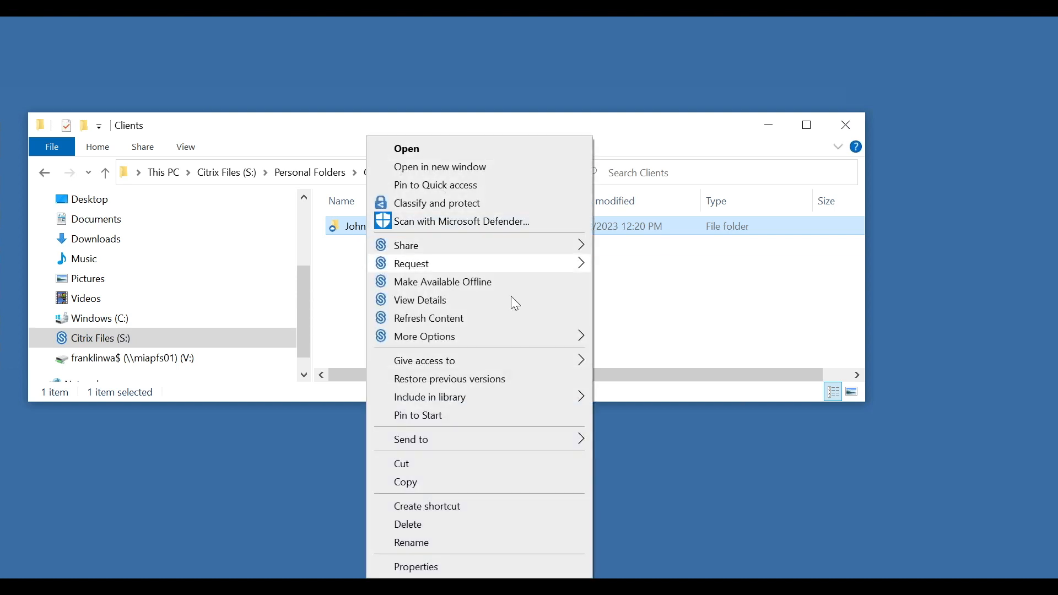
mouse_move(523, 338)
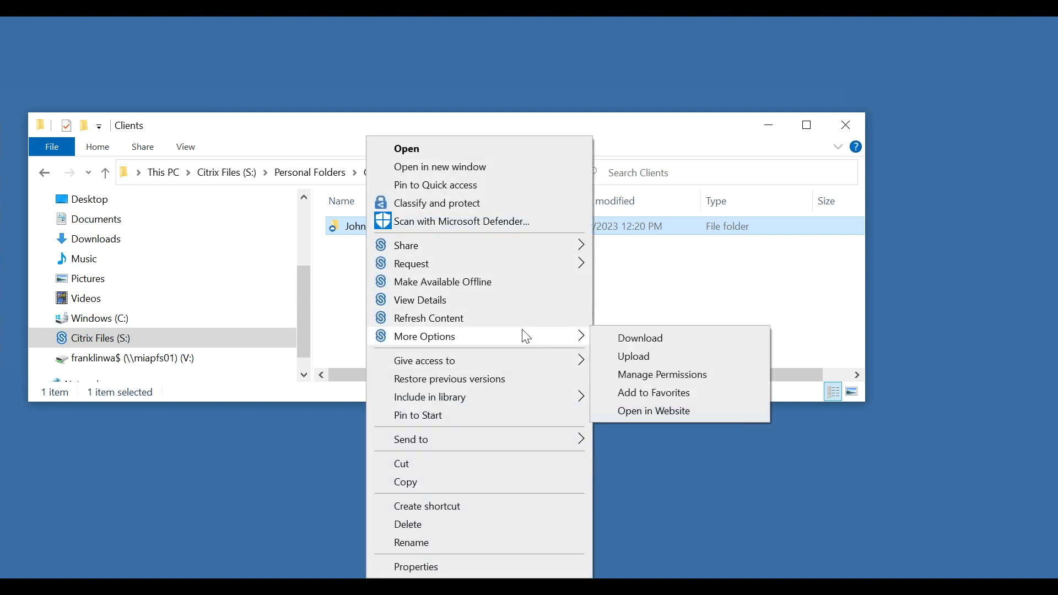
left_click(661, 372)
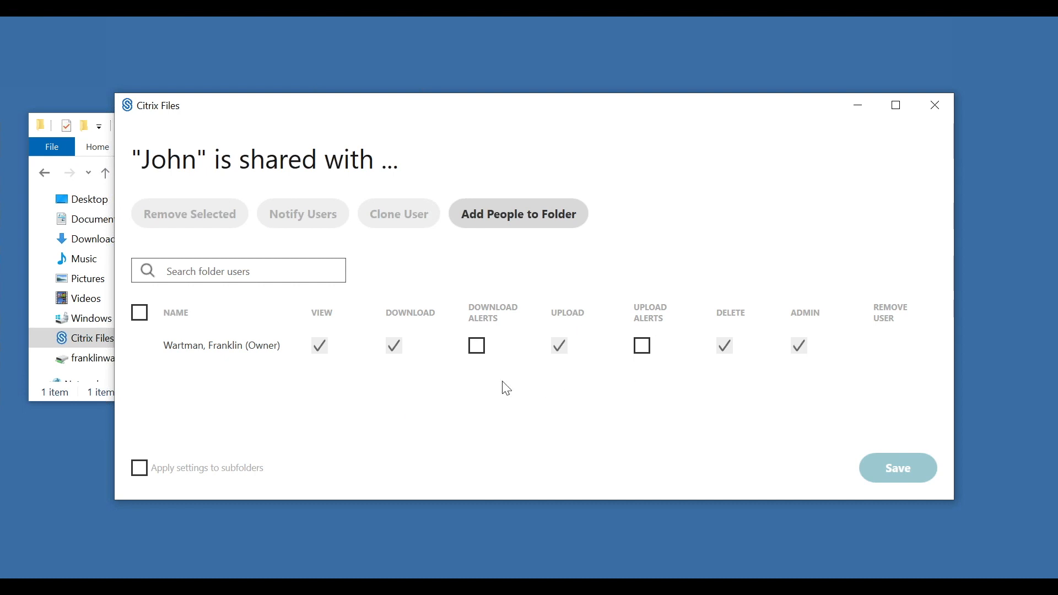
- Add the client's e-mail address to the John folder with View, Download and Upload rights
left_click(564, 224)
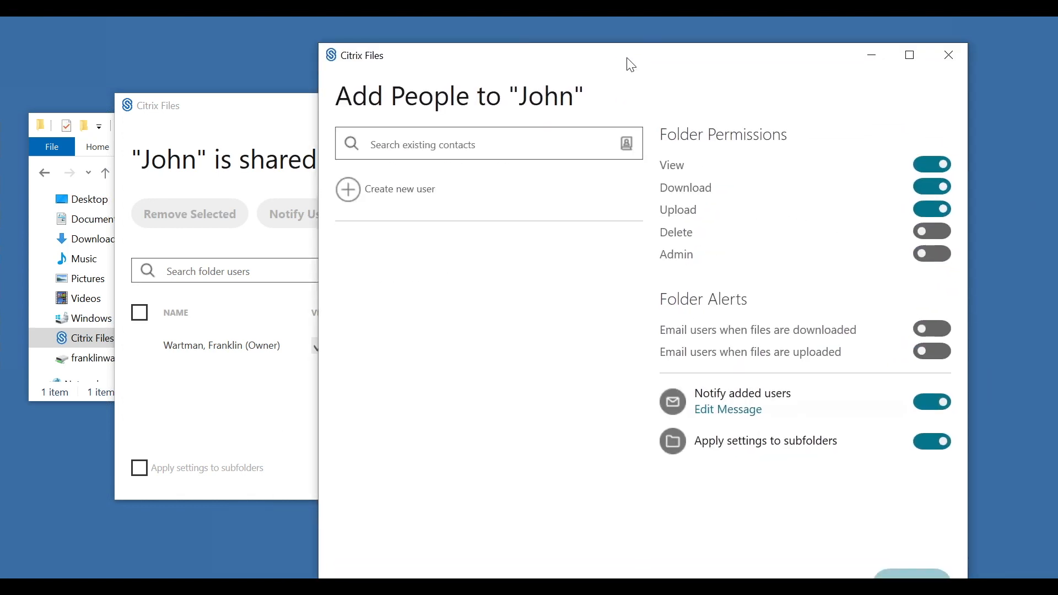
left_click(489, 121)
key("ctrl+v")
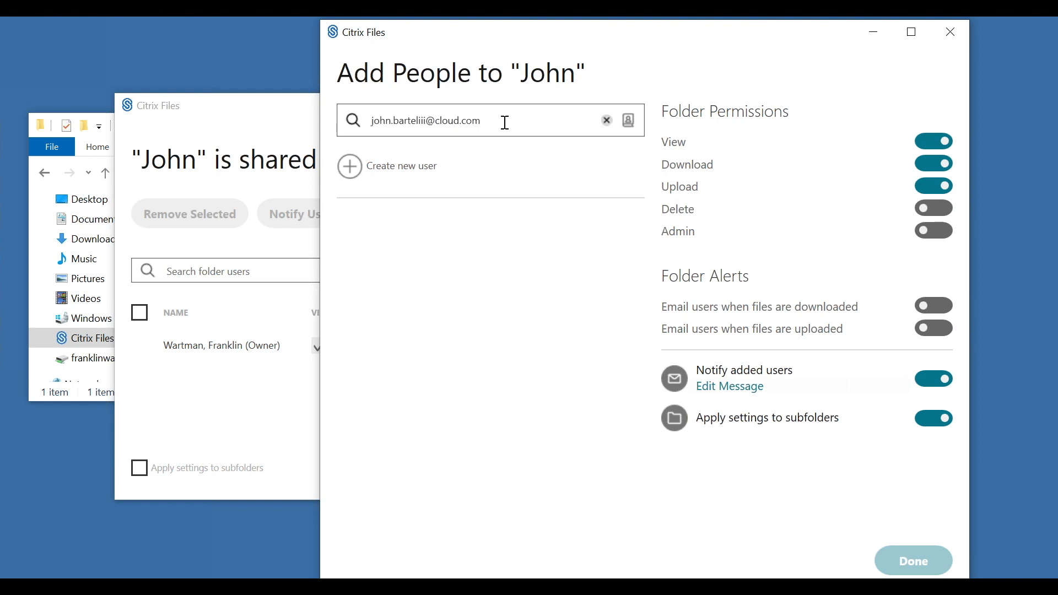
left_click(628, 121)
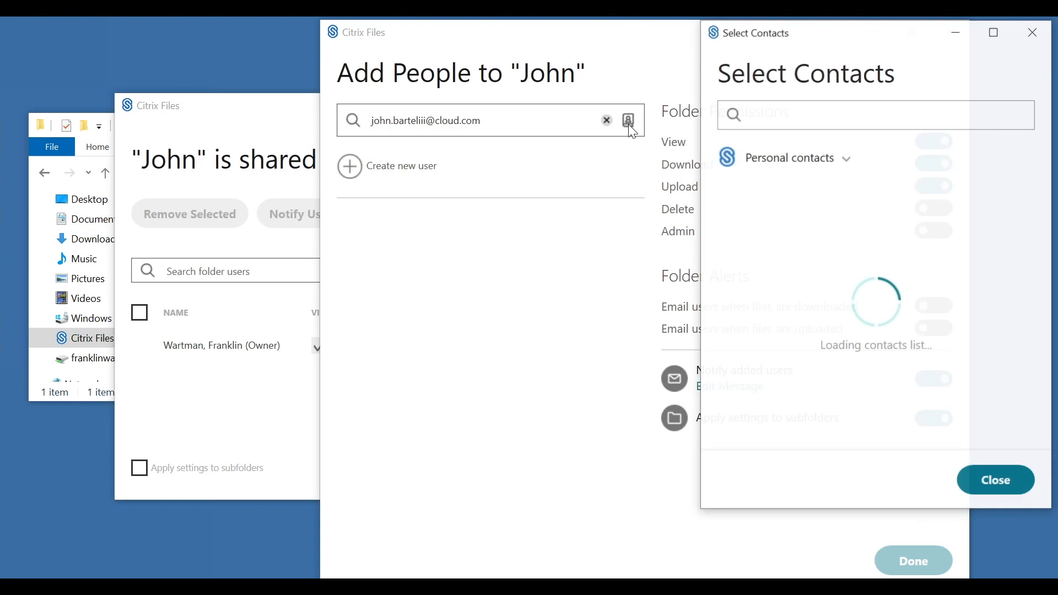
left_click(779, 115)
key("ctrl+v")
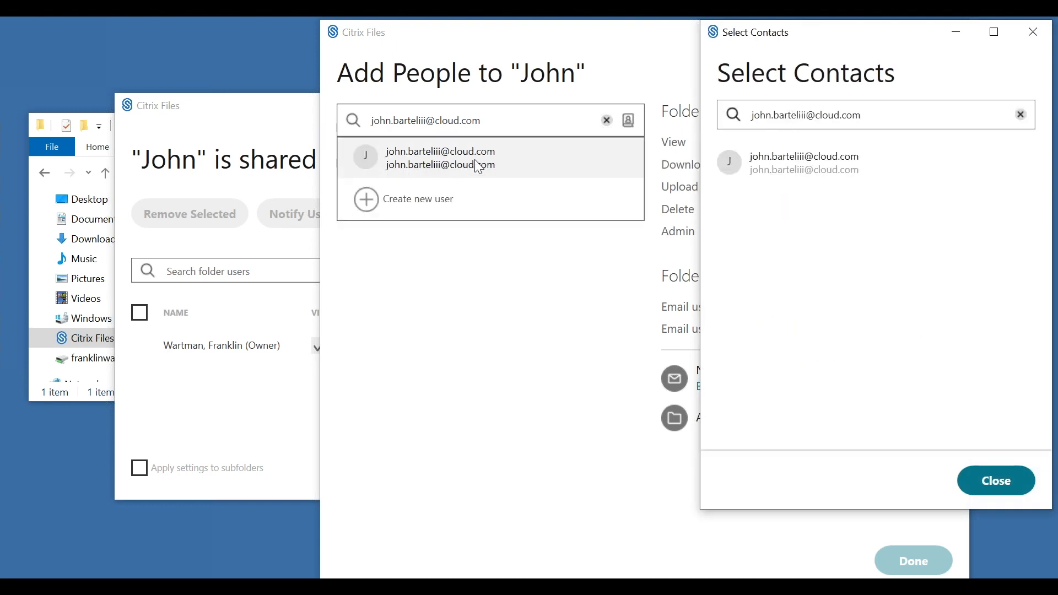
left_click(479, 163)
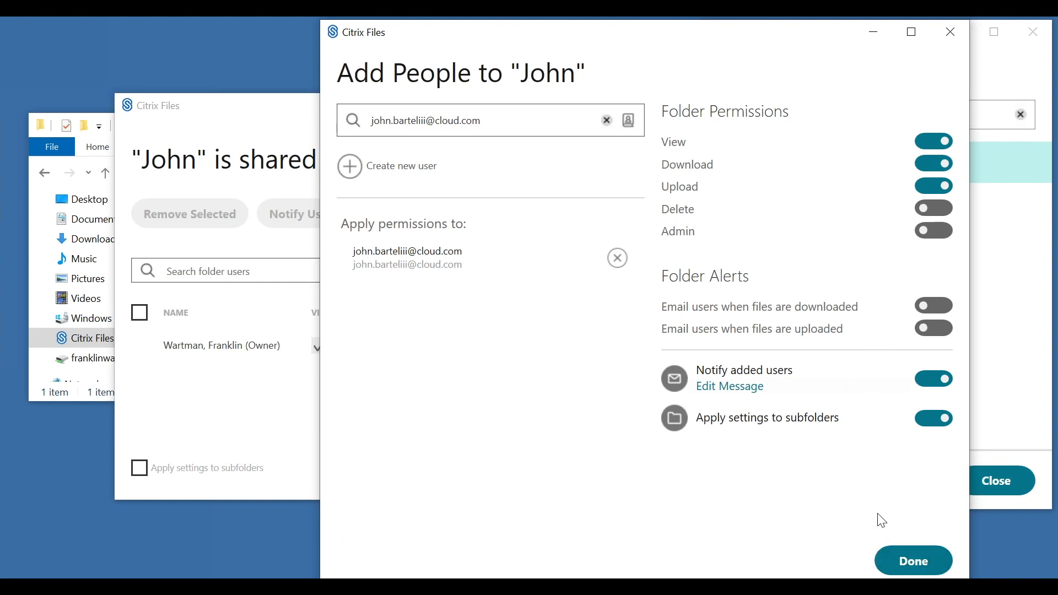
left_click(904, 561)
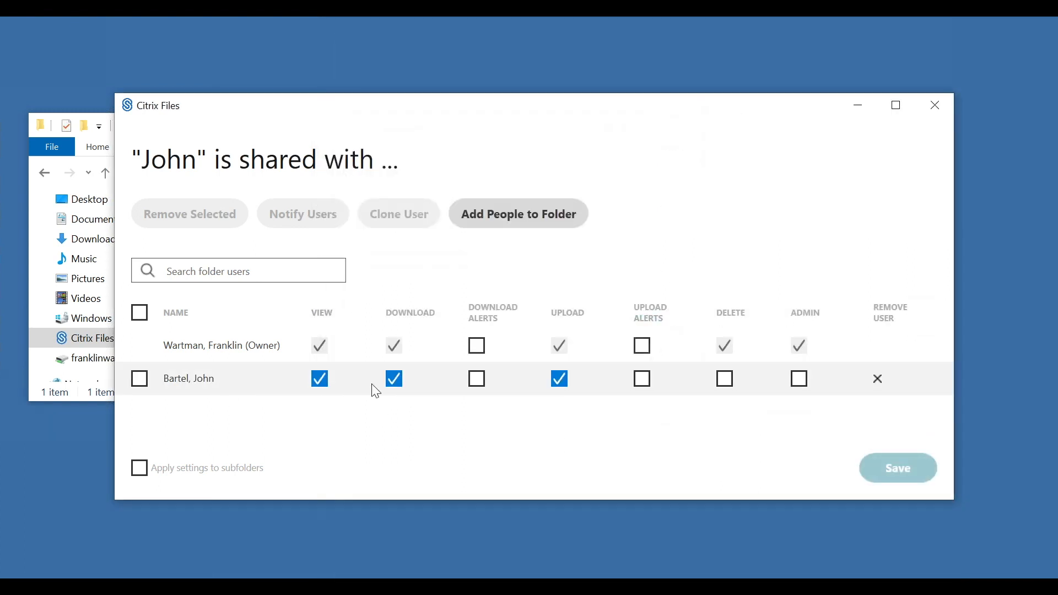
- Close the John folder's sharing list and open the folder to see New Hire Confirmation
left_click(142, 380)
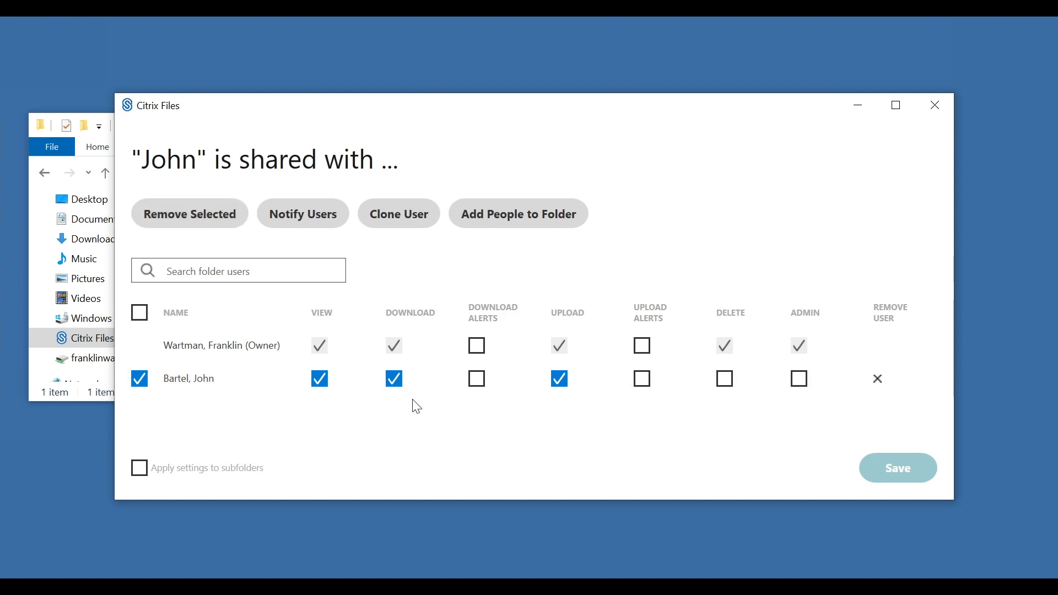
left_click(141, 378)
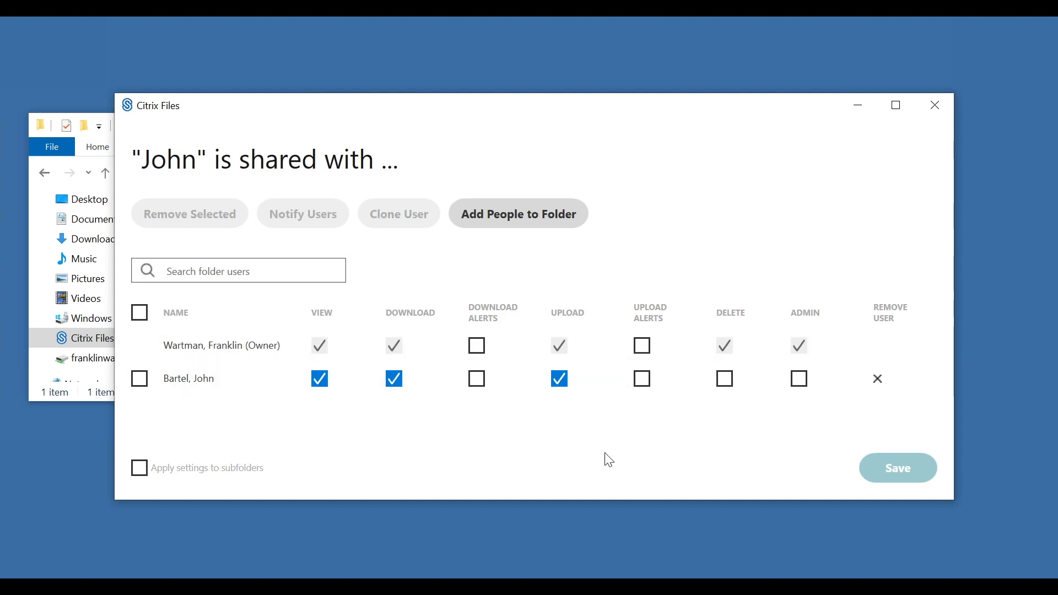
left_click(935, 107)
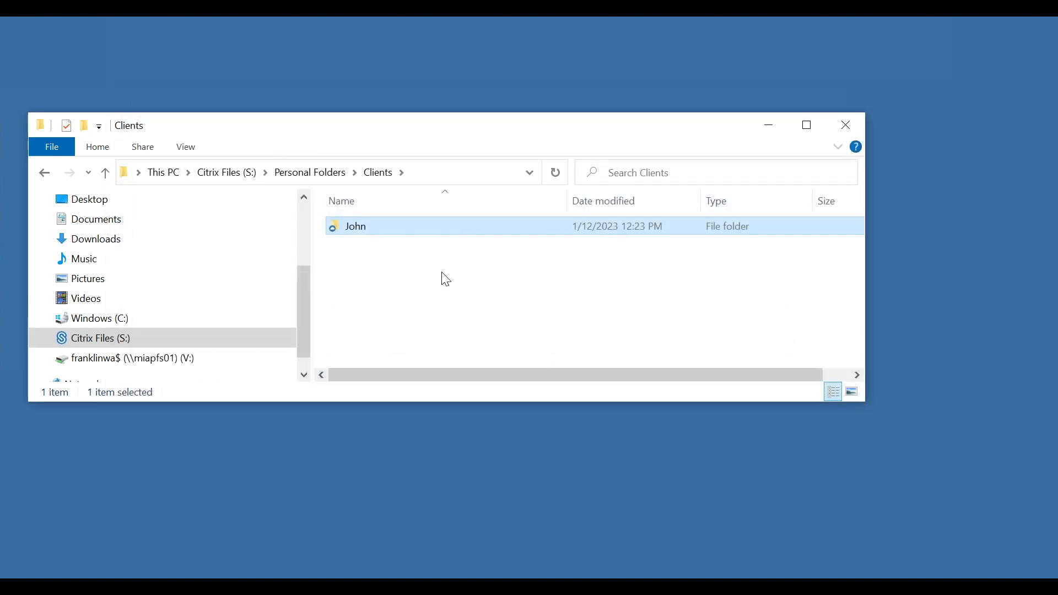
double_click(409, 228)
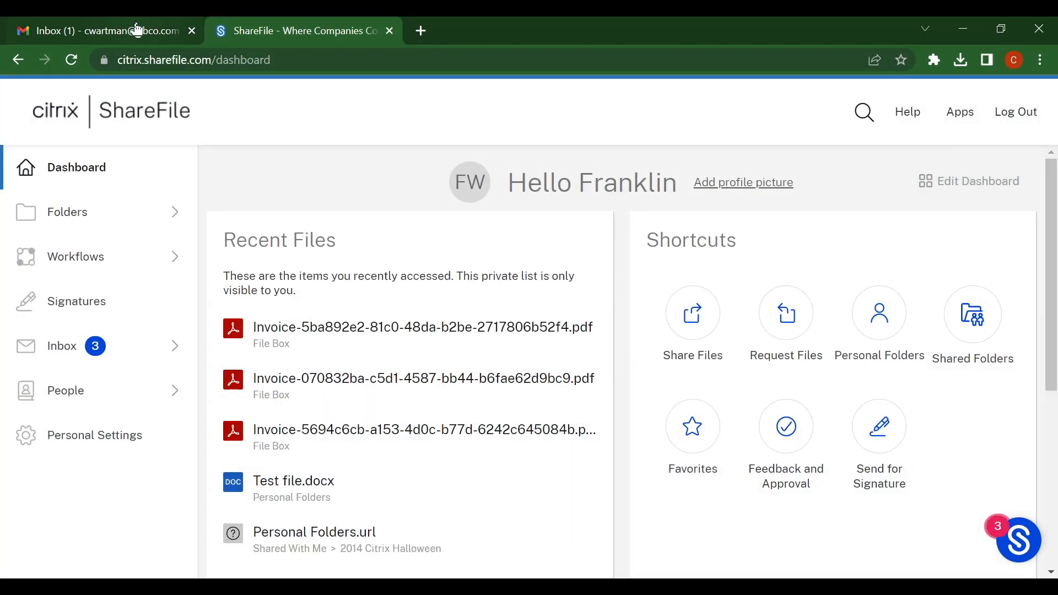
- Glance at the Gmail inbox, return to the ShareFile dashboard, and minimise Chrome
left_click(137, 29)
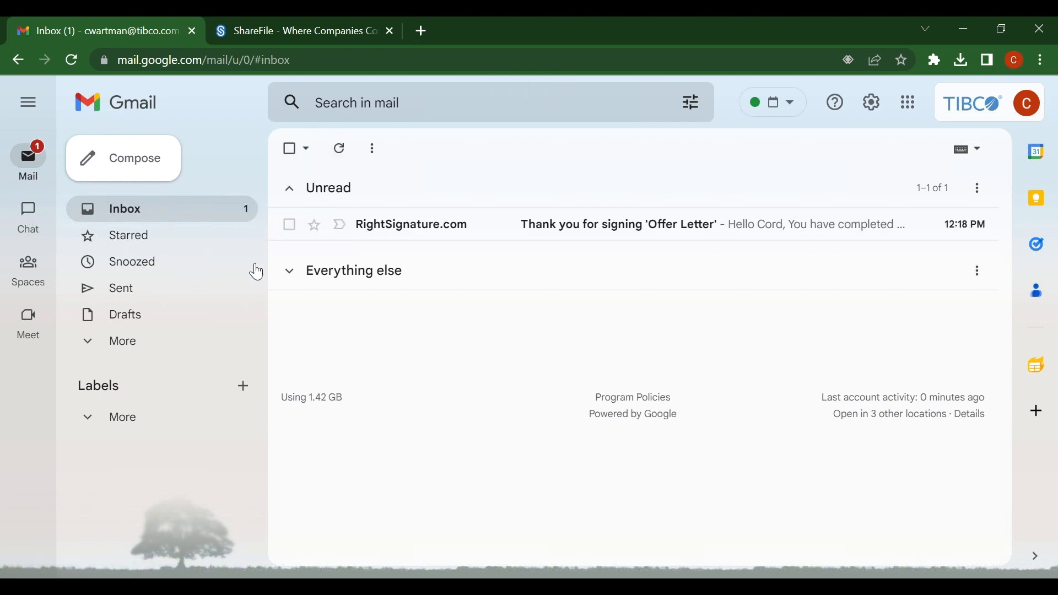
left_click(314, 29)
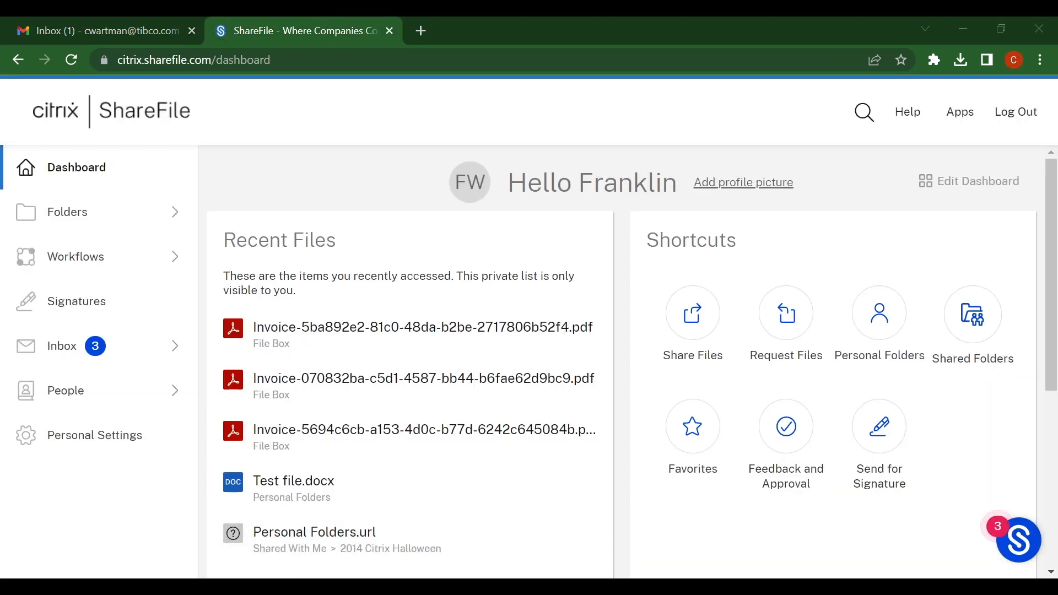
left_click(962, 30)
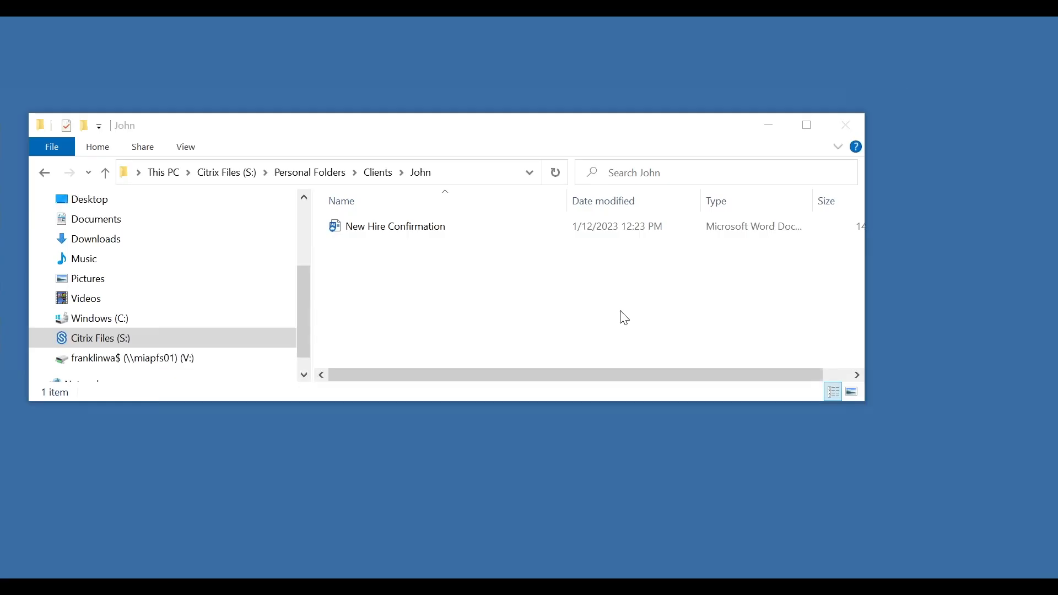
- Open the New Hire Confirmation document from the John folder in Word
double_click(408, 236)
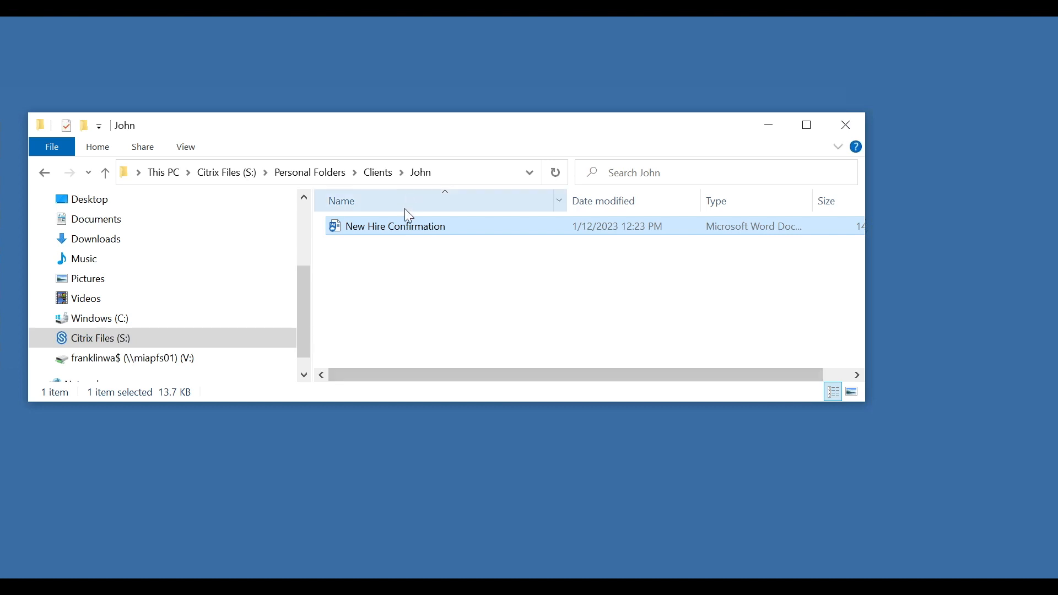
right_click(395, 282)
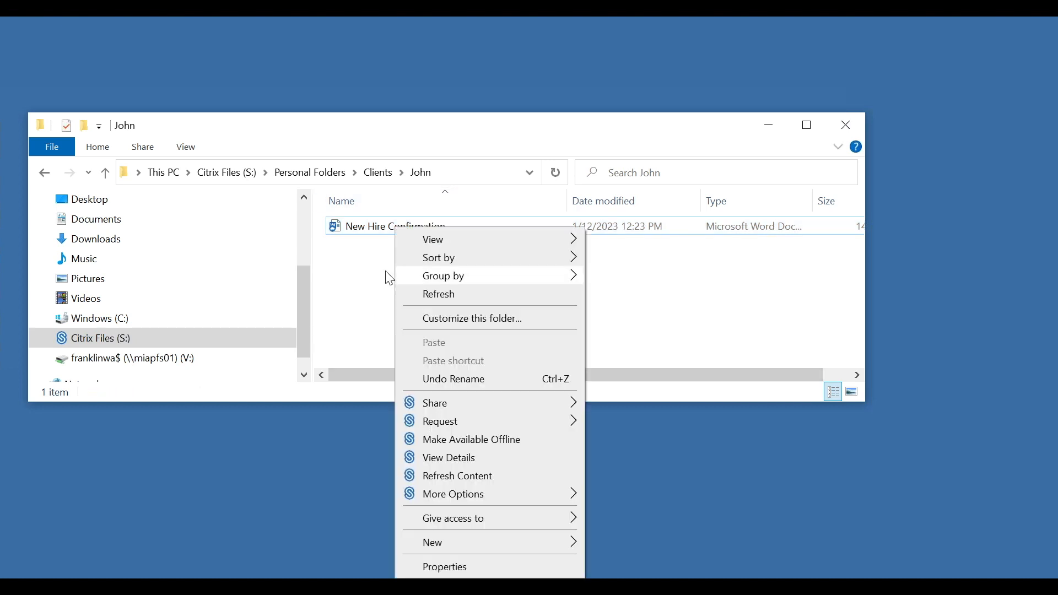
left_click(334, 320)
scroll(243, 262, "up", 5)
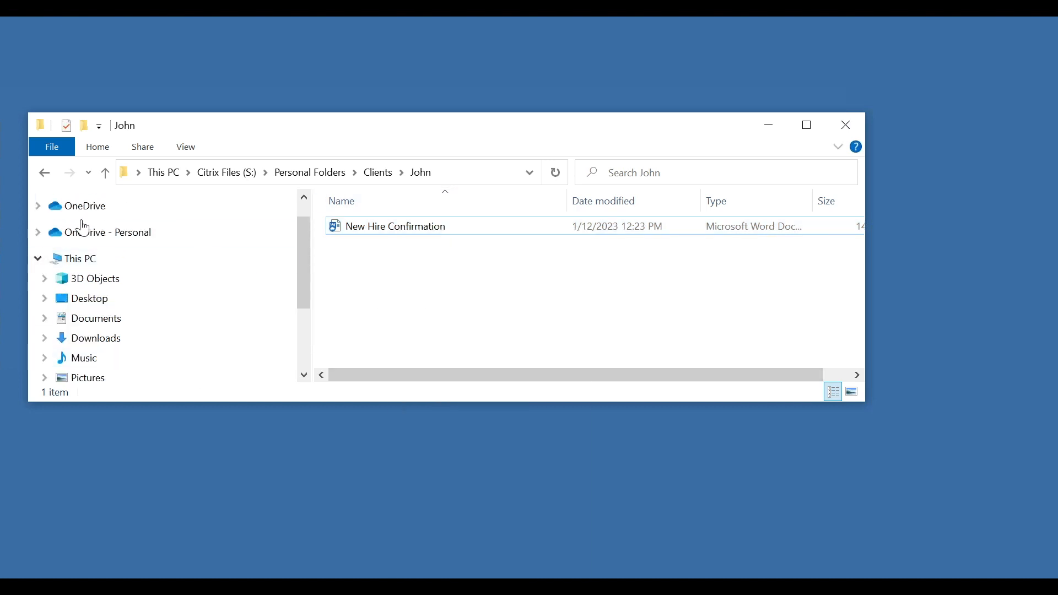
left_click(243, 509)
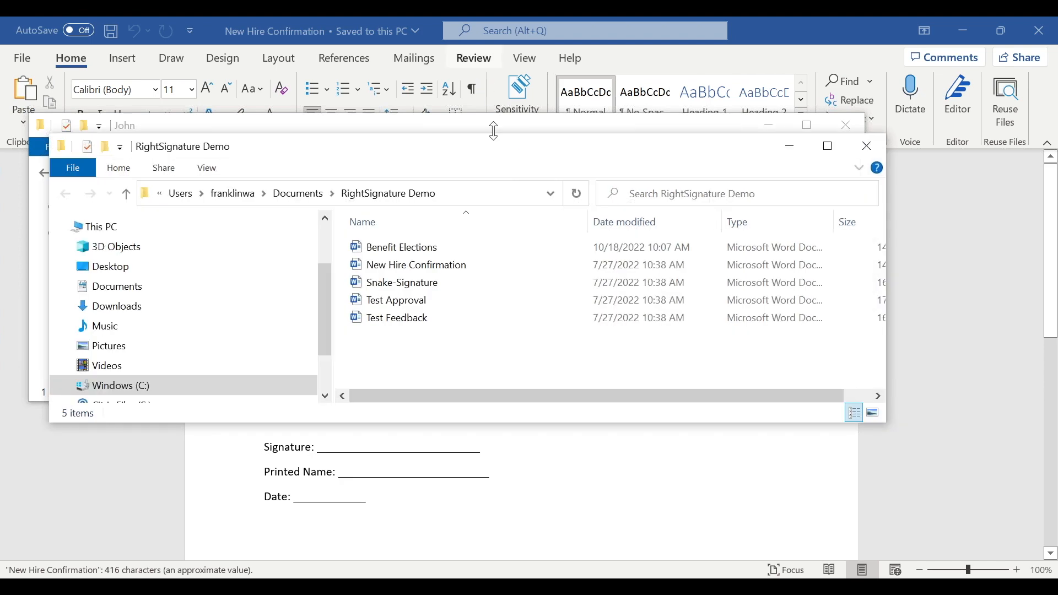
- Copy Benefit Elections from RightSignature Demo into the John folder and refresh the list
left_click_drag(494, 134, 862, 137)
left_click_drag(760, 249, 367, 277)
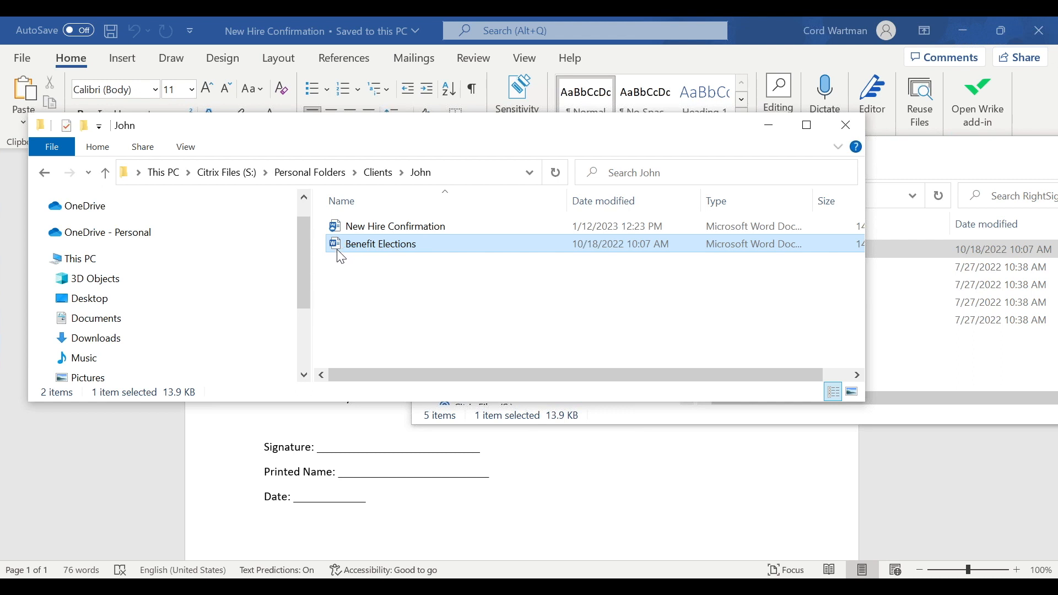
left_click(344, 268)
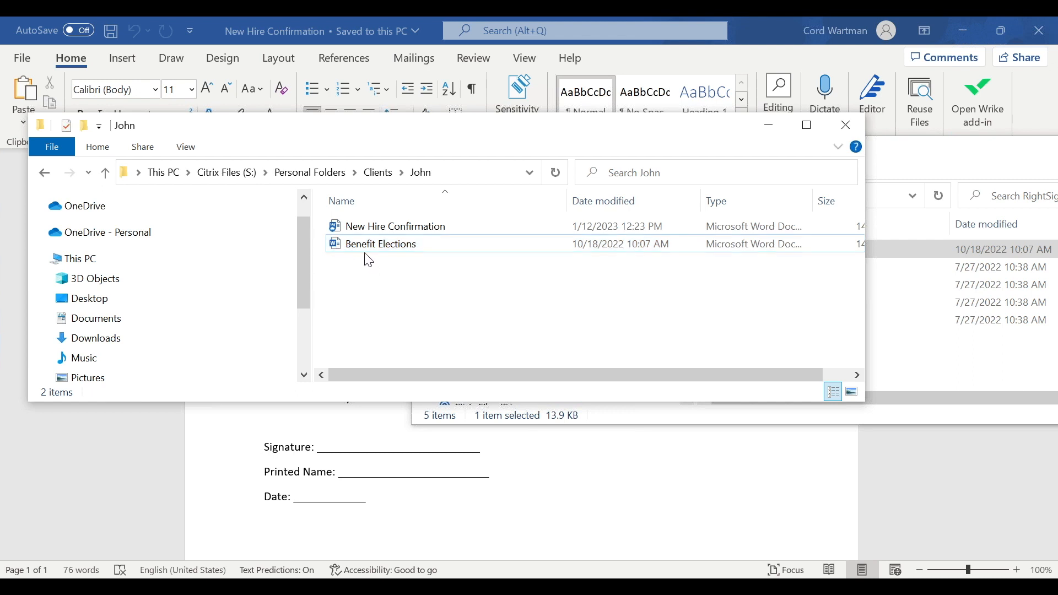
left_click(555, 173)
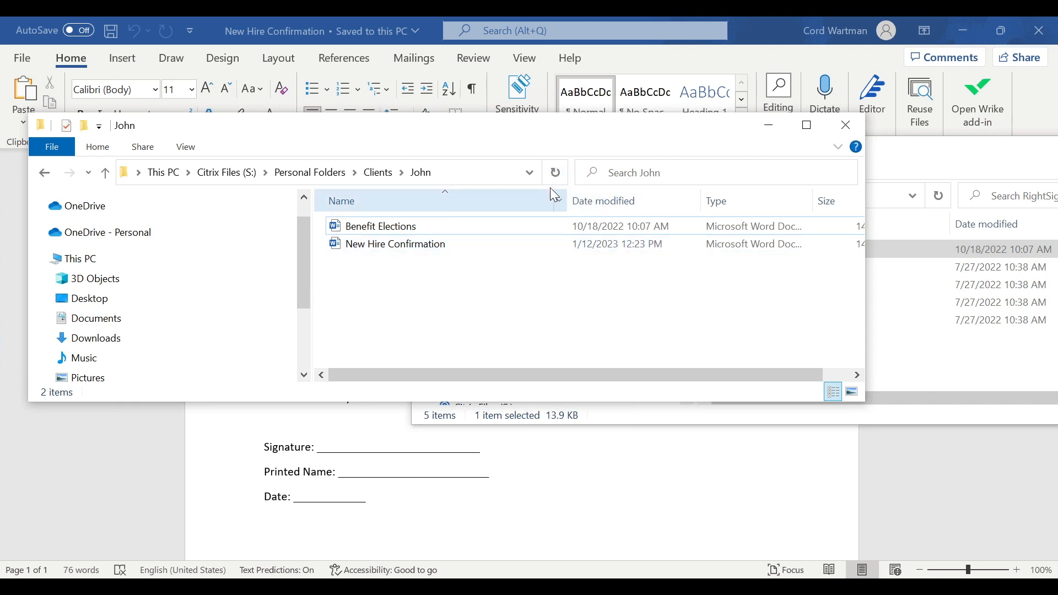
- Reopen the John folder from Clients and select New Hire Confirmation
left_click(44, 172)
double_click(354, 227)
left_click(375, 247)
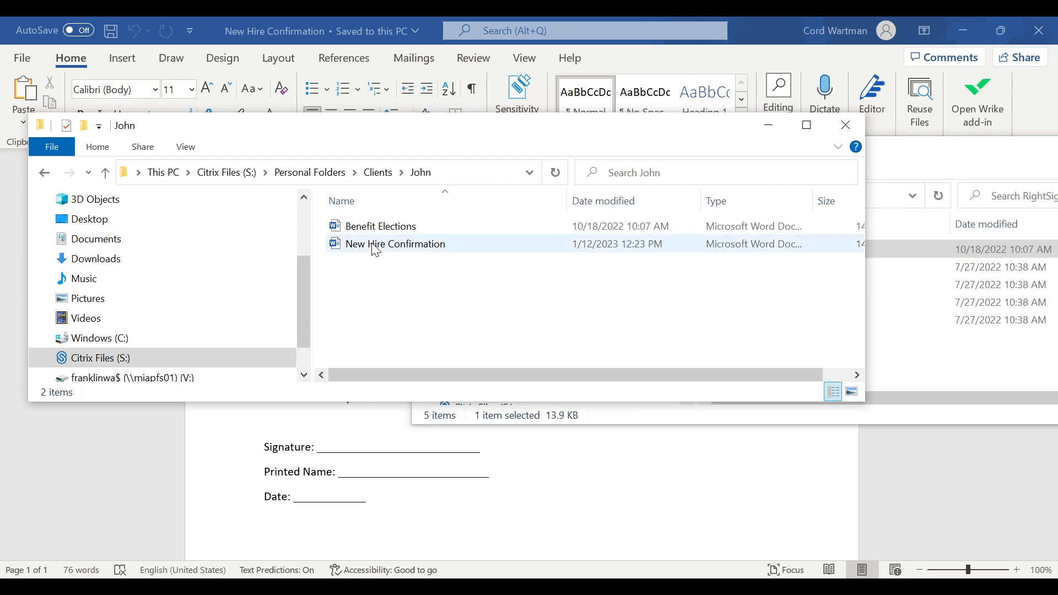
left_click(376, 251)
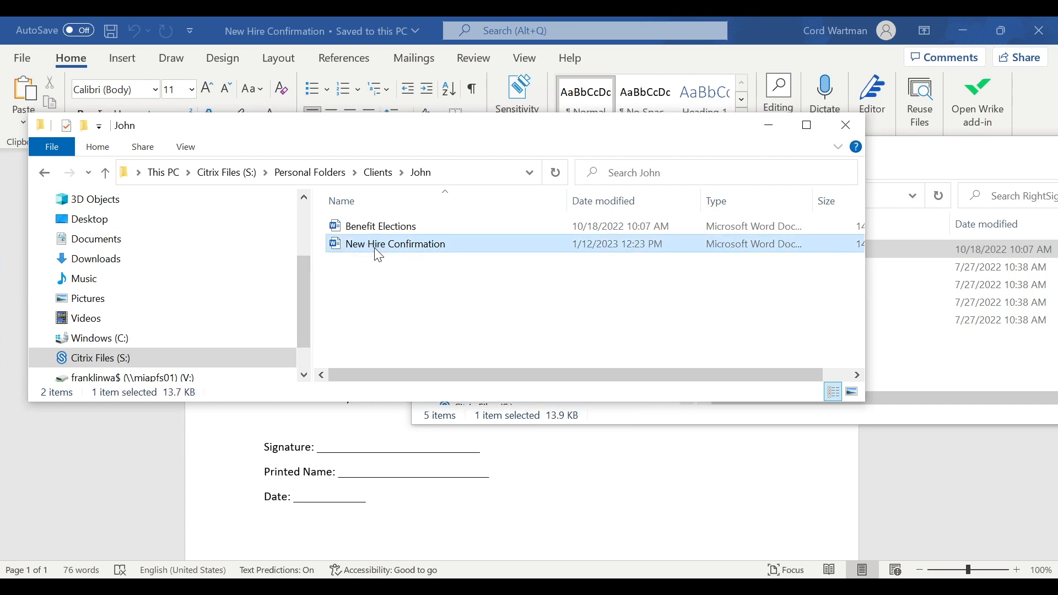
- Maximise Word, scroll through the New Hire Confirmation letter, then close it
double_click(775, 32)
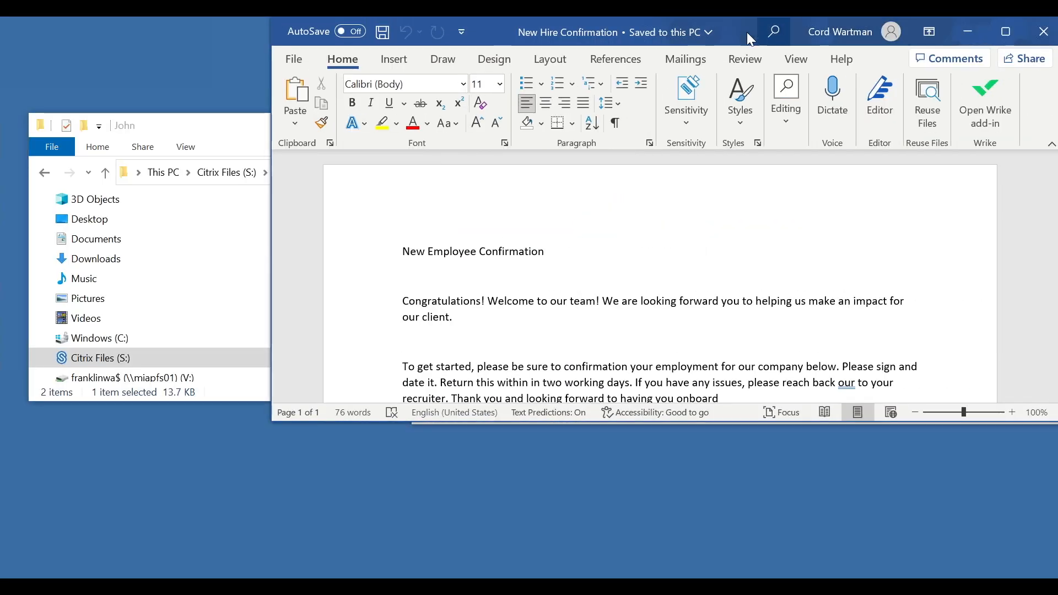
double_click(736, 33)
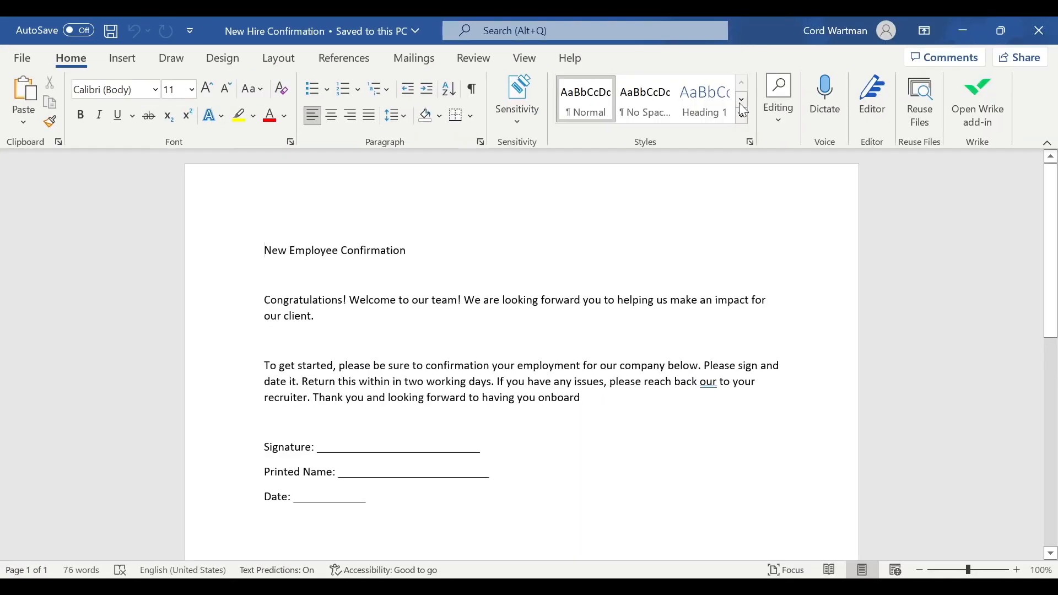
scroll(413, 401, "down", 2)
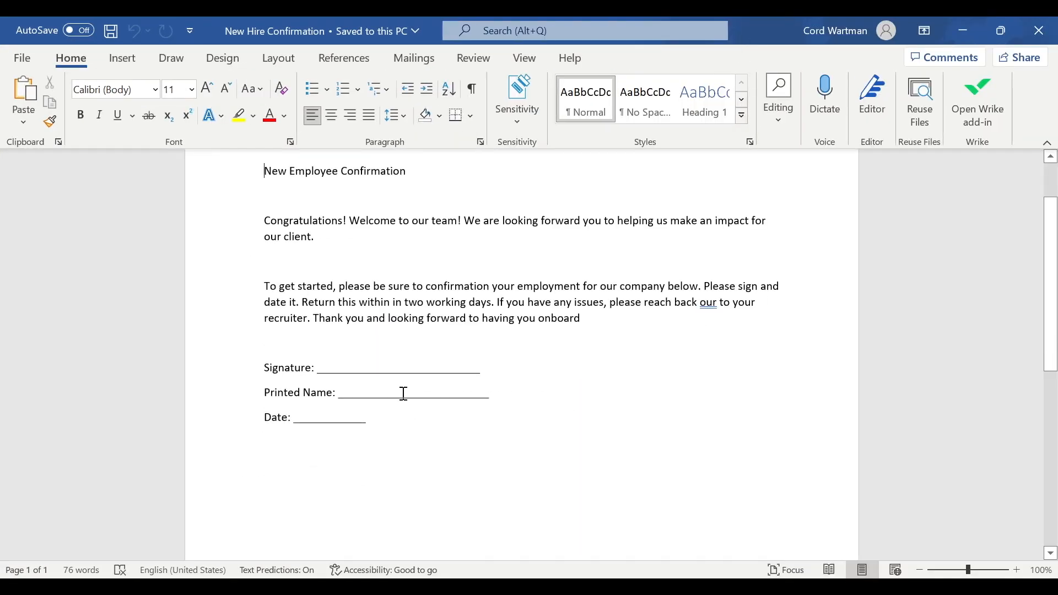
scroll(402, 394, "up", 2)
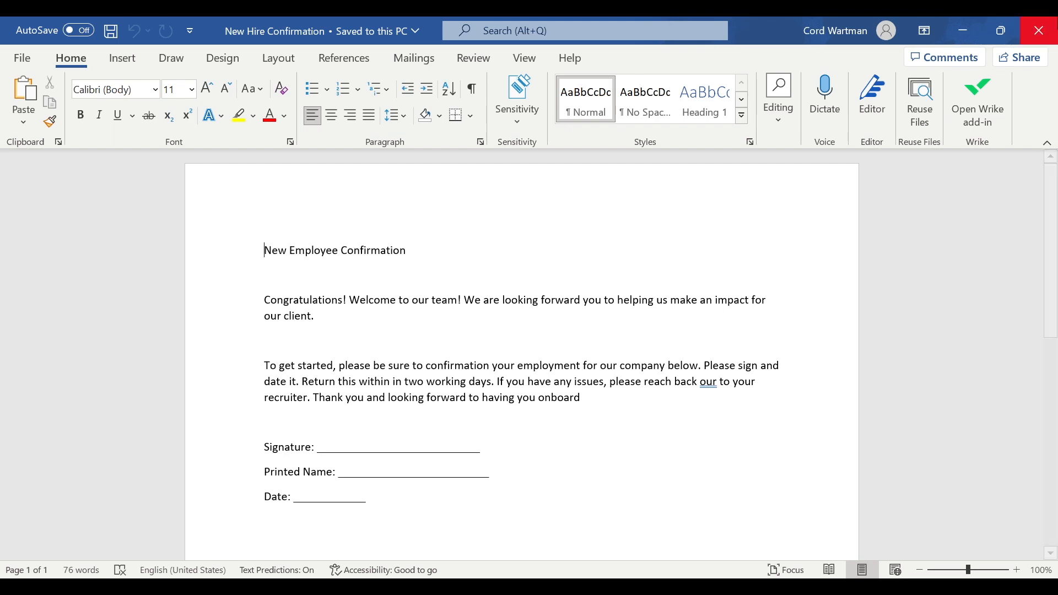
left_click(1040, 28)
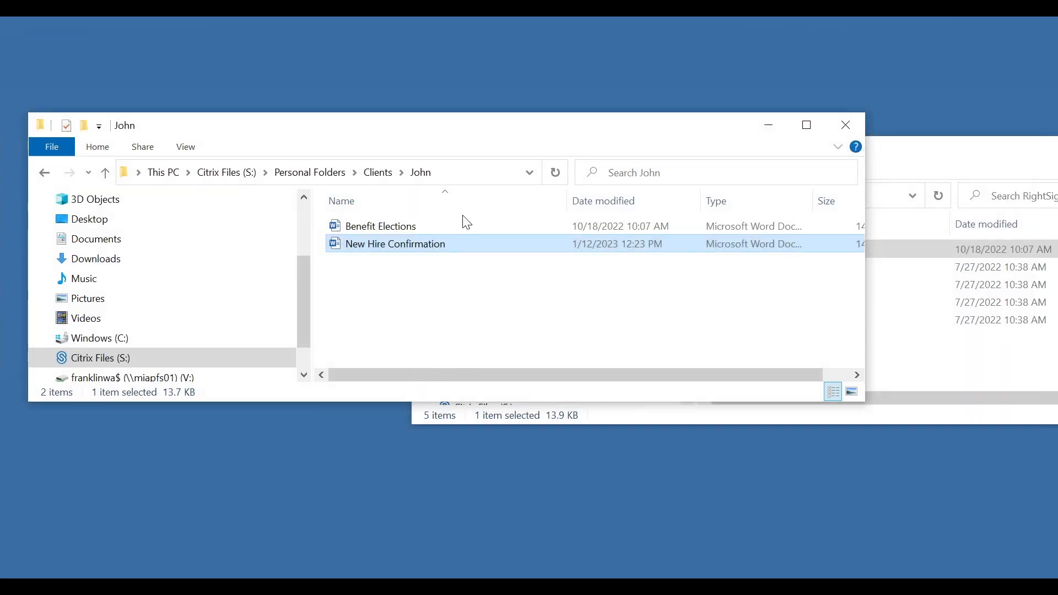
- In the John folder, try the e-mail sharing option, then bring up Benefit Elections' context menu
left_click(394, 231)
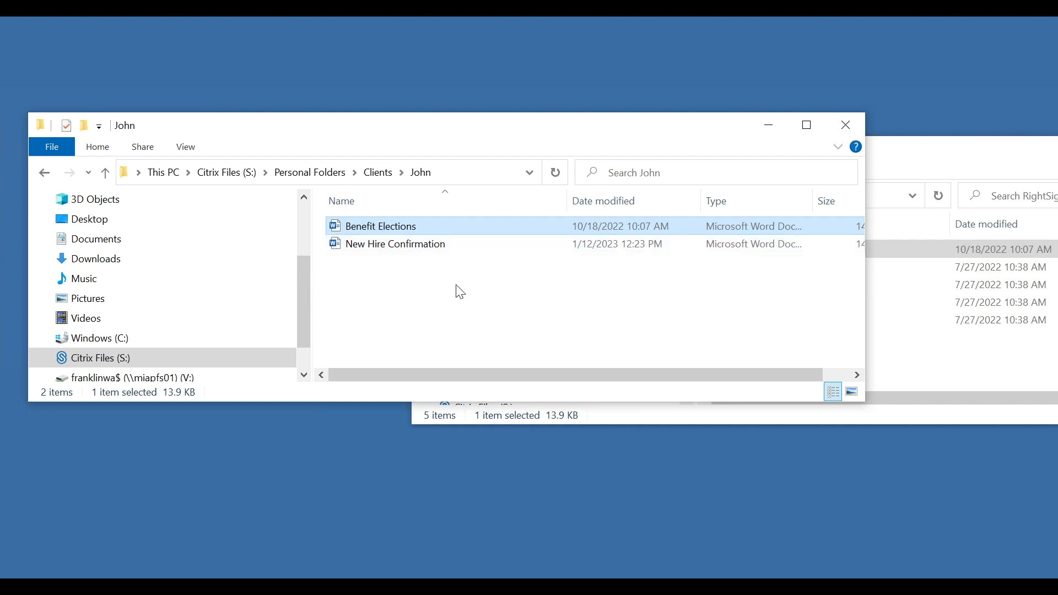
left_click(461, 292)
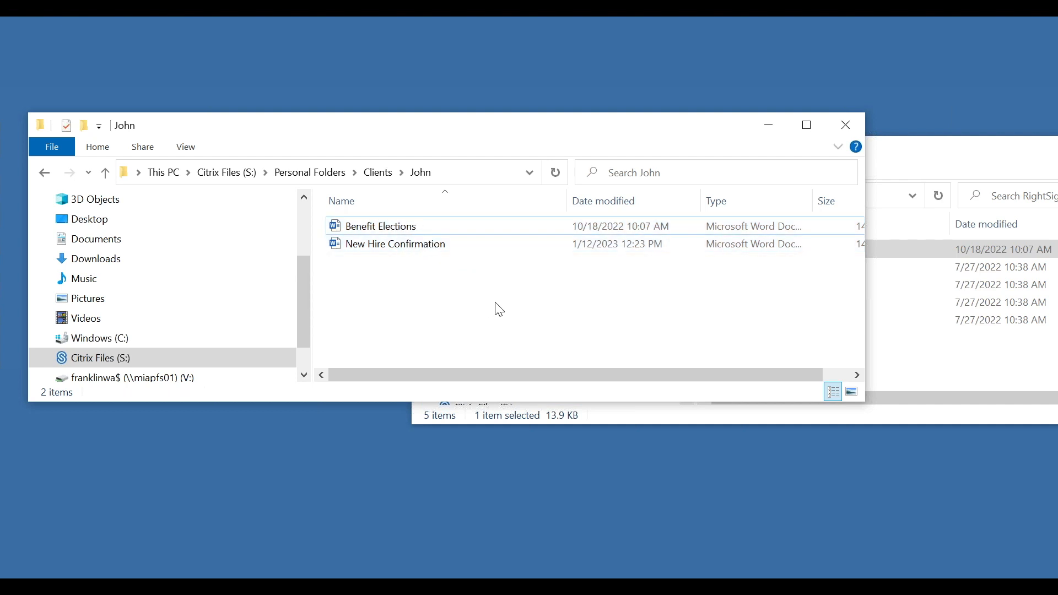
right_click(480, 220)
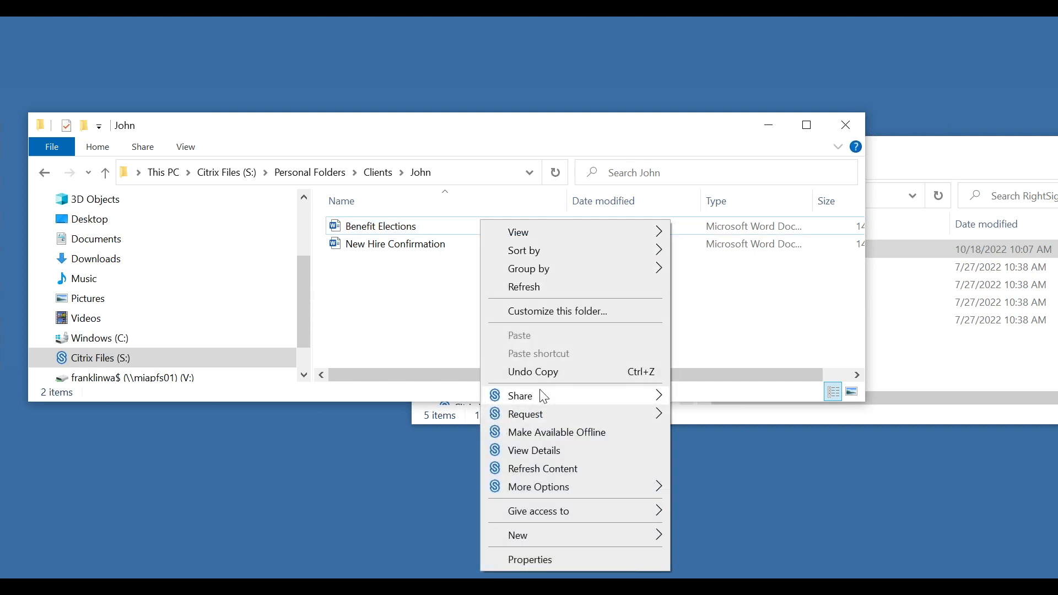
mouse_move(630, 386)
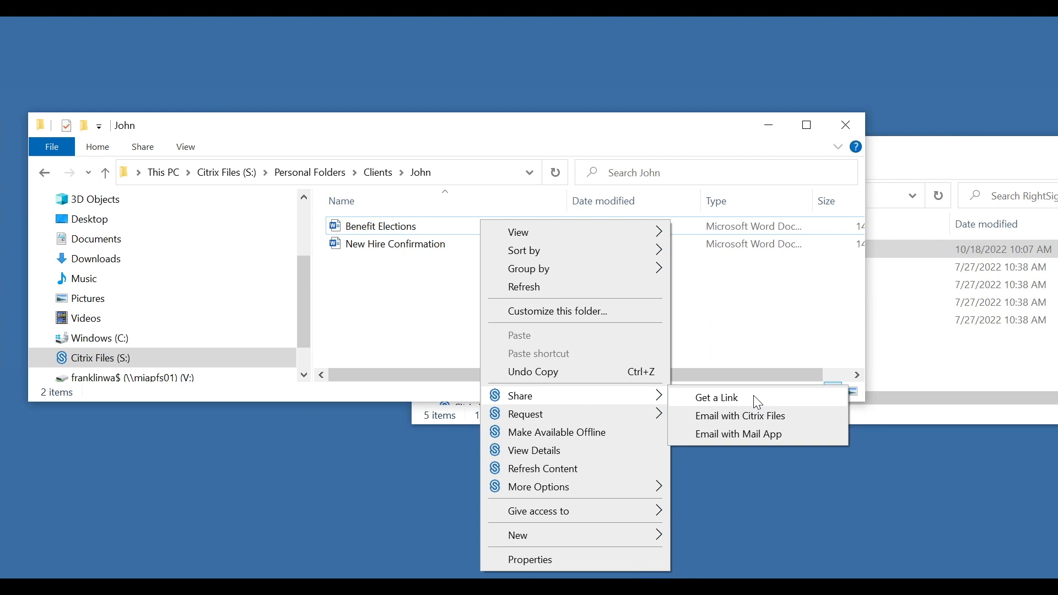
left_click(801, 434)
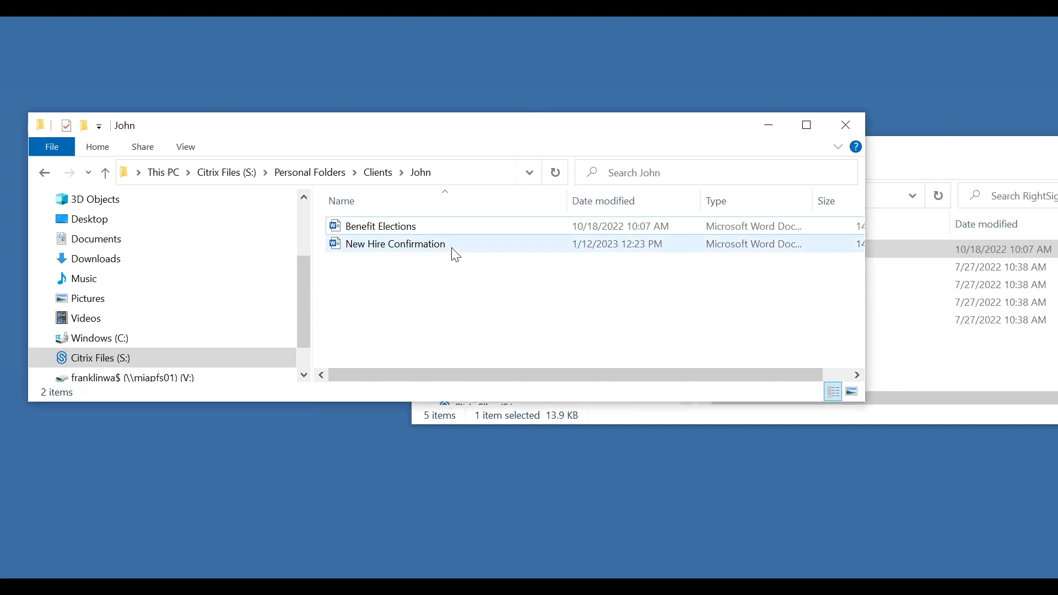
right_click(419, 226)
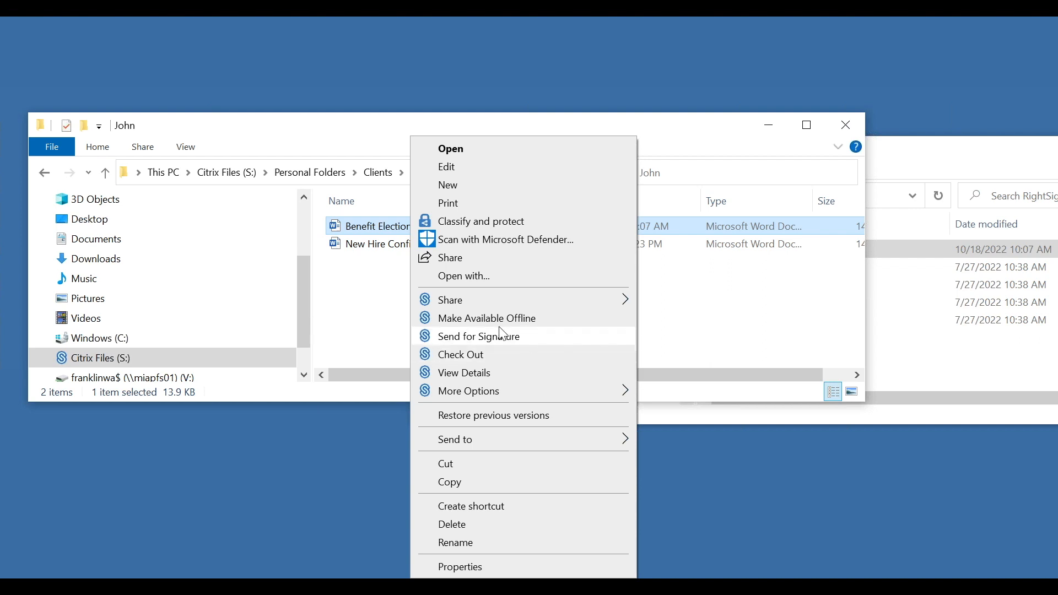
- Use Citrix Files' Send for Signature on Benefit Elections to load it into RightSignature
left_click(481, 336)
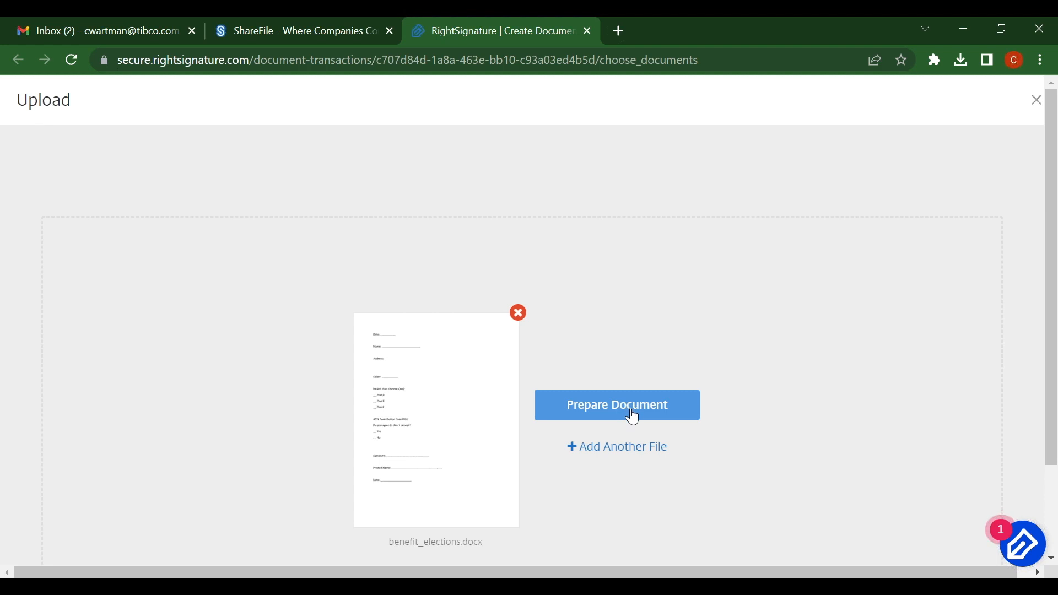
- Prepare the uploaded document and enter the signer's e-mail address and full name
left_click(631, 415)
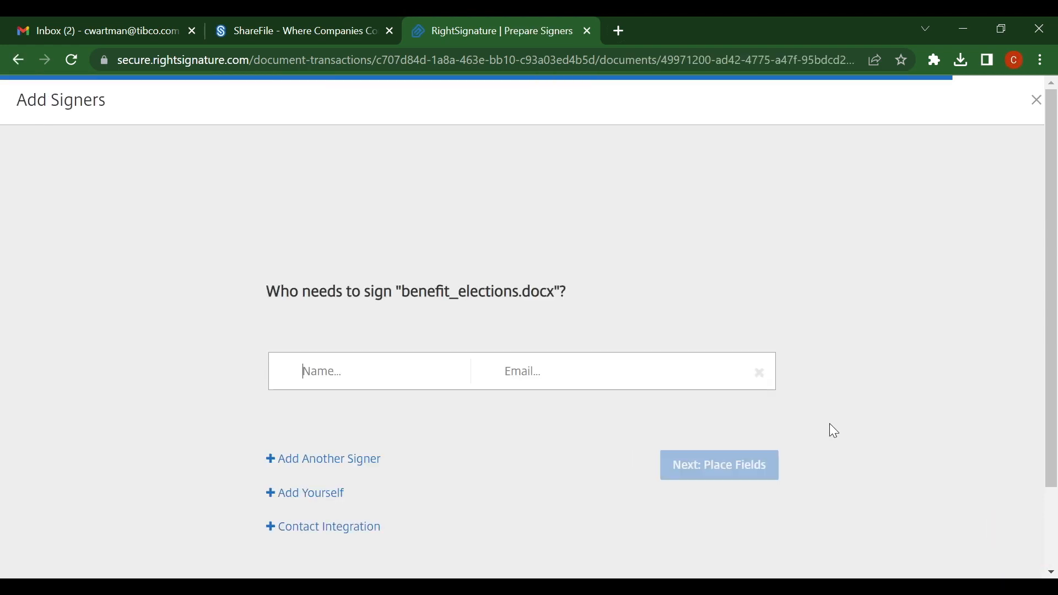
left_click(545, 378)
key("ctrl+v")
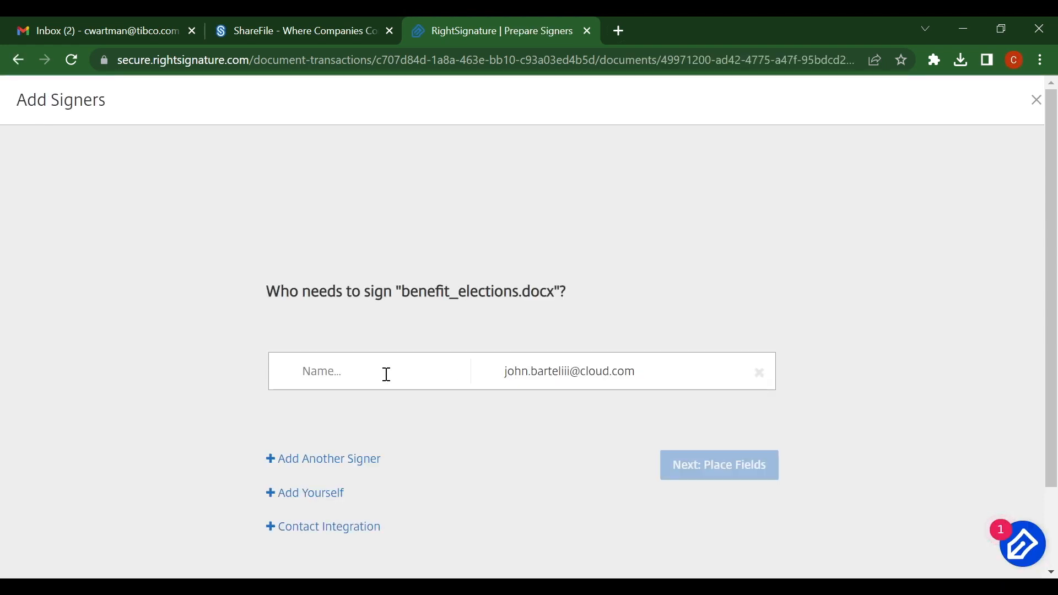
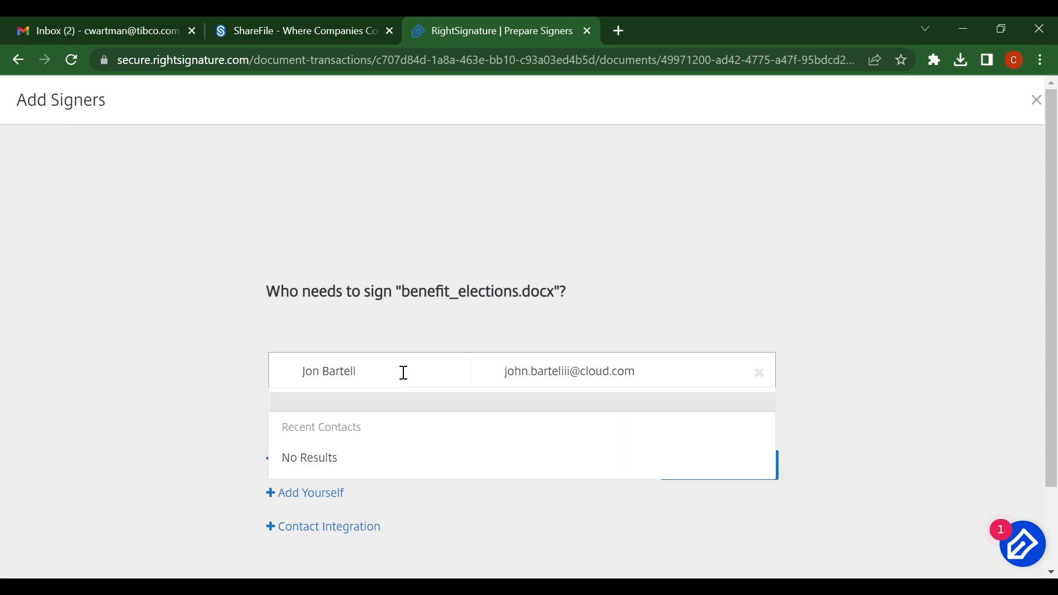
left_click(558, 564)
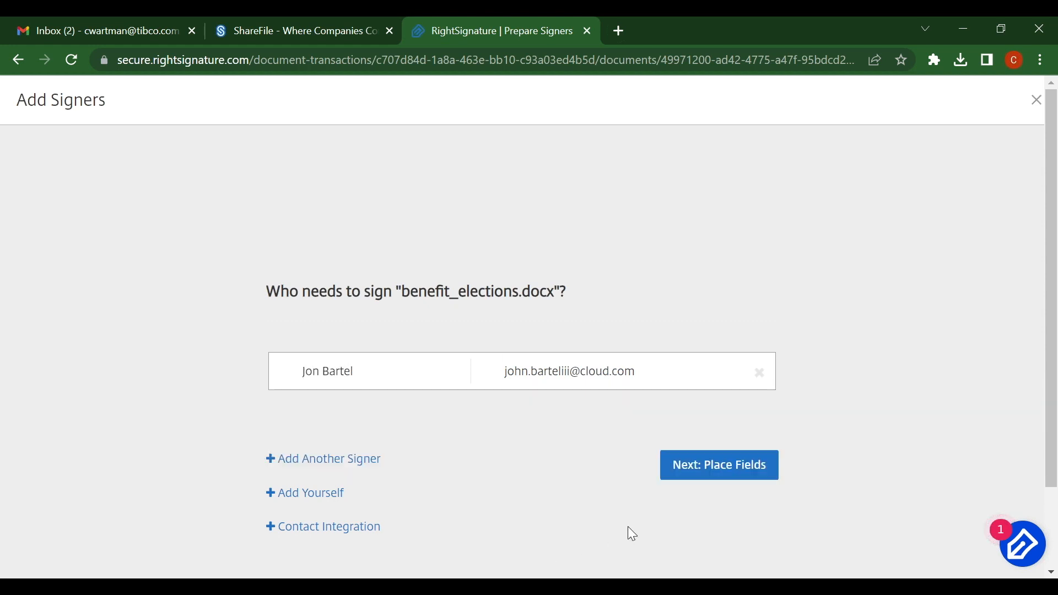
- Move to field placement, dismiss the import-fields dialog, and enable automatic field detection
left_click(714, 464)
scroll(882, 474, "down", 6)
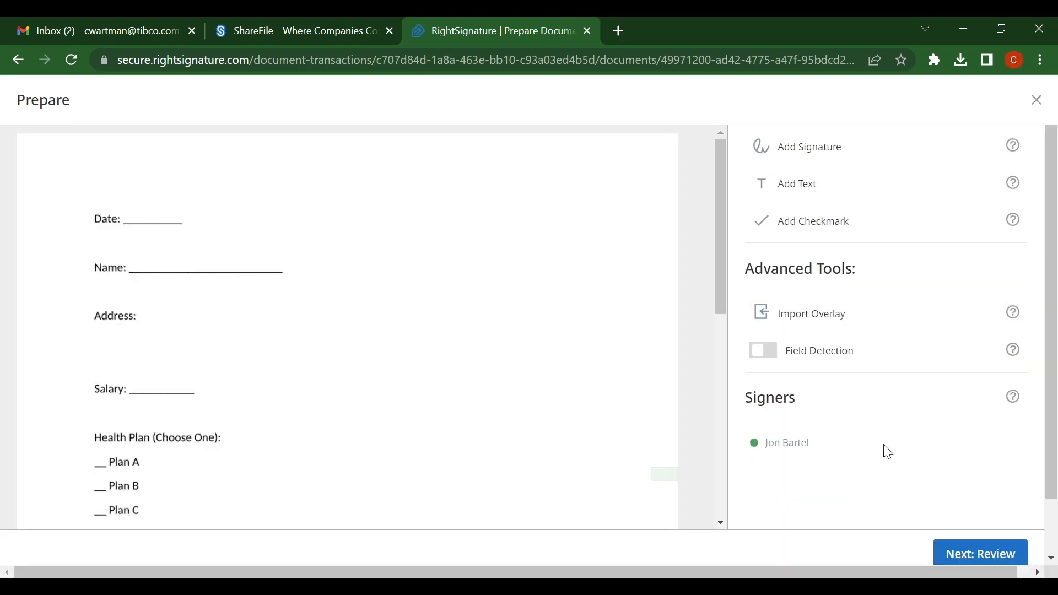
left_click(833, 321)
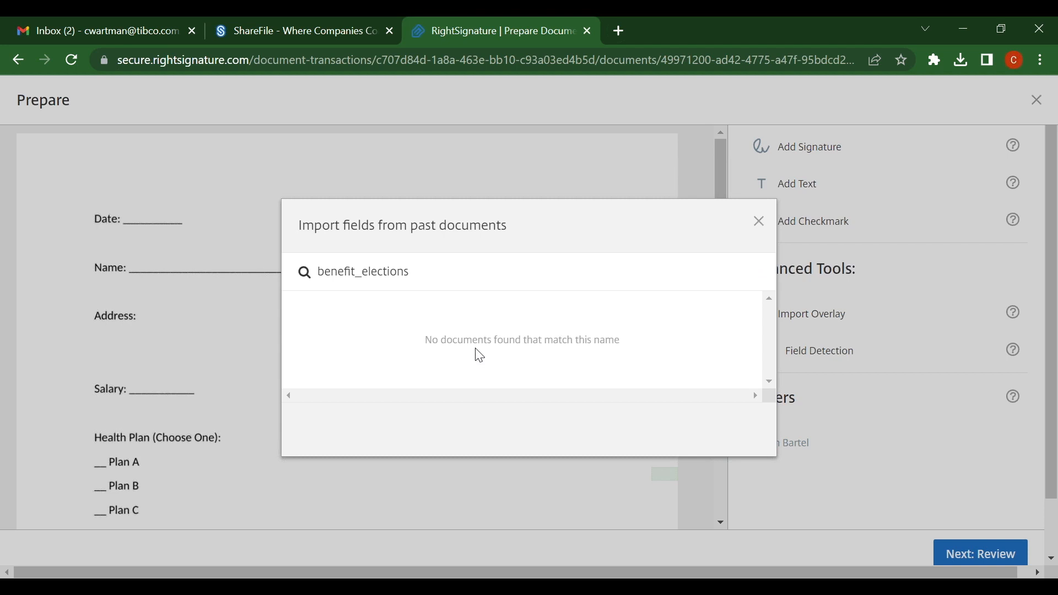
left_click(763, 228)
scroll(849, 385, "up", 6)
scroll(826, 441, "down", 3)
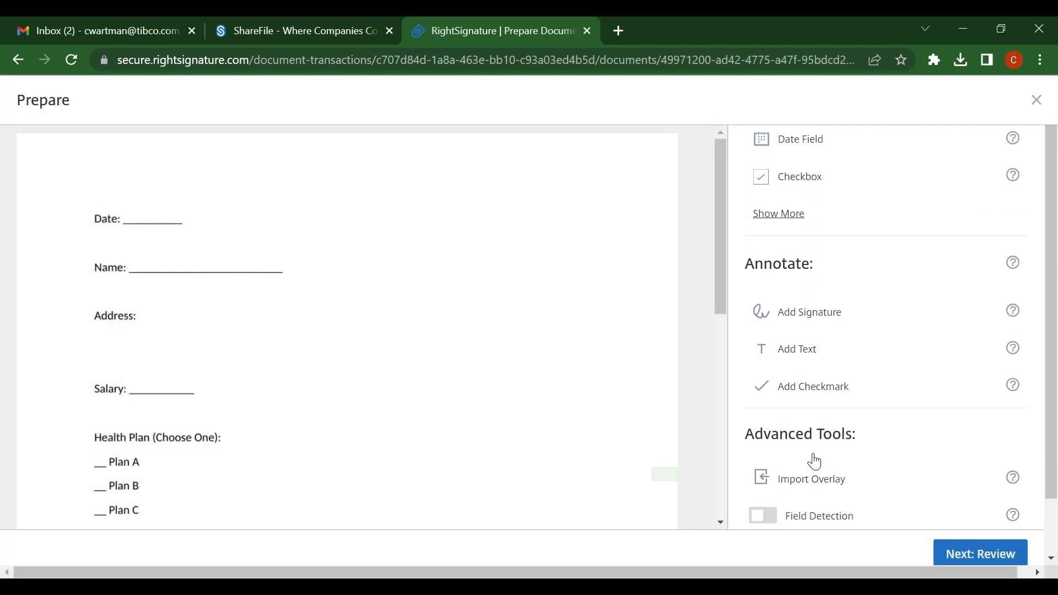
left_click(796, 515)
scroll(815, 220, "up", 3)
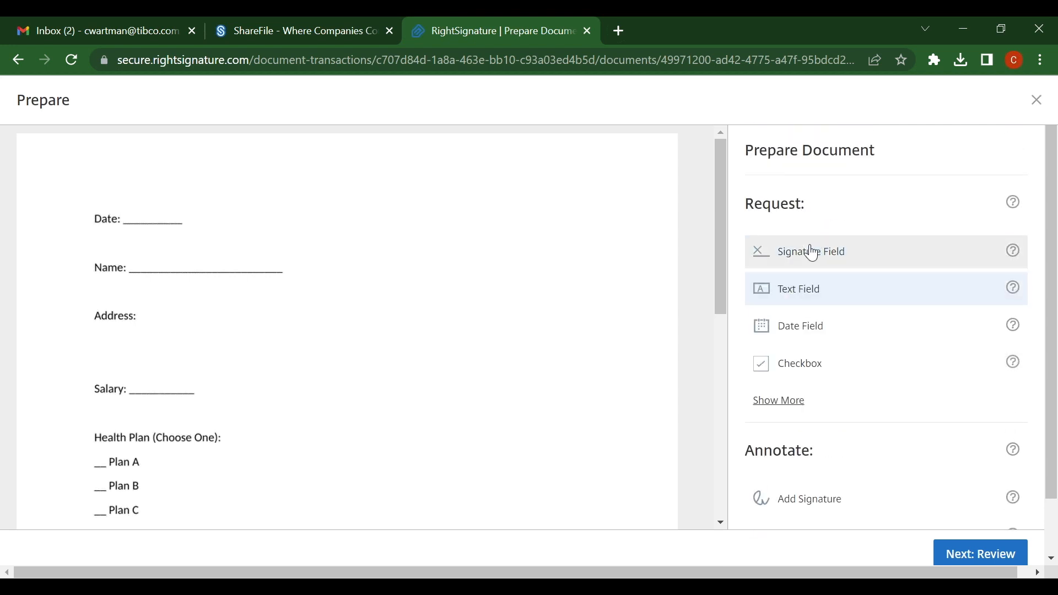
- Place a signature field on the document's Signature line and continue to Review
left_click(811, 249)
scroll(246, 459, "down", 5)
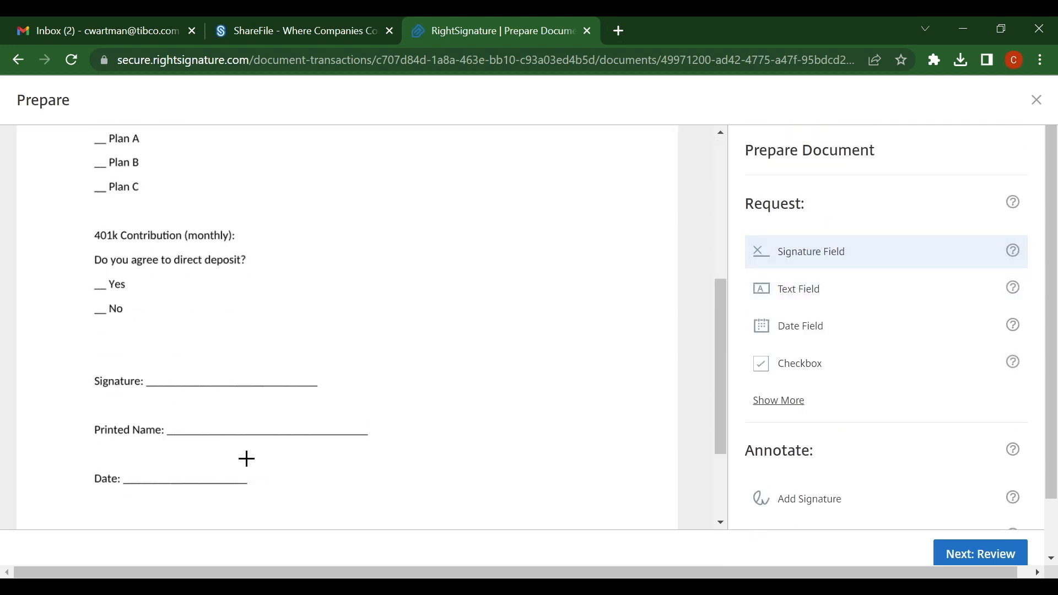
left_click(181, 371)
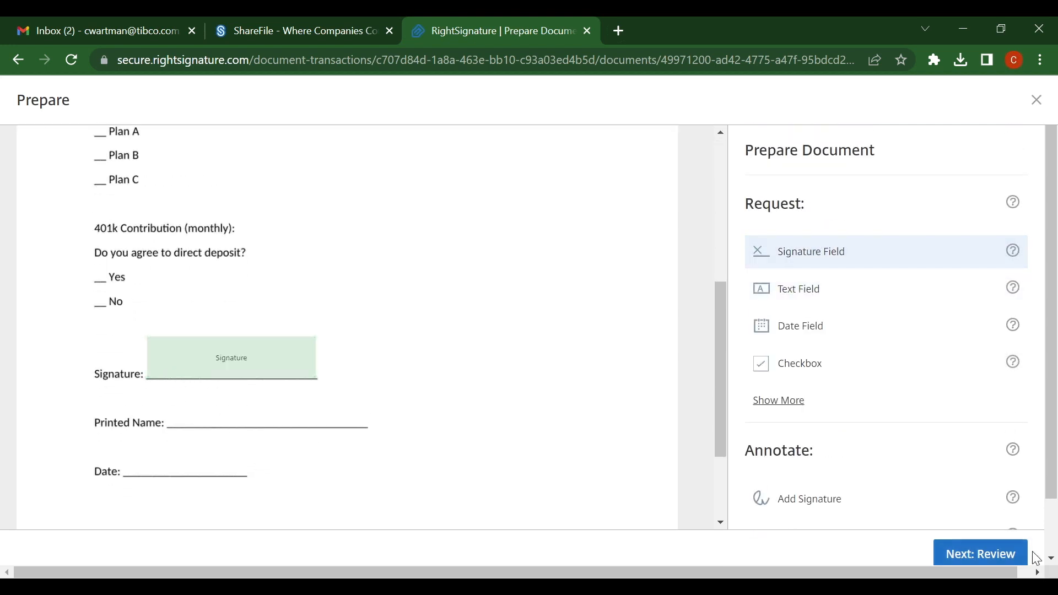
left_click(980, 555)
scroll(448, 383, "down", 2)
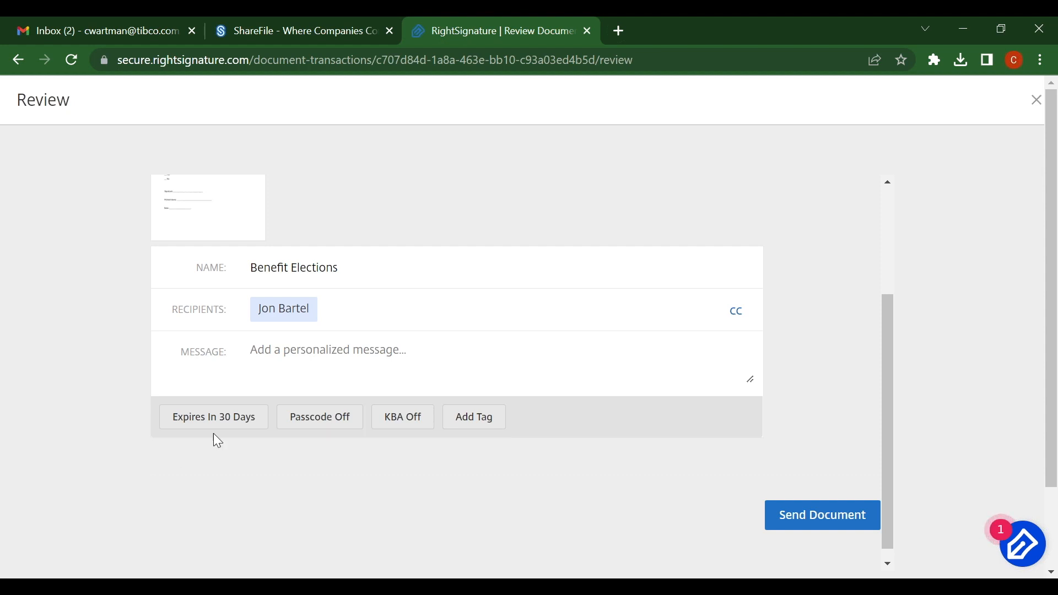
- Change the expiry from 30 to 26 days, send Benefit Elections, and return to File Explorer
left_click(228, 423)
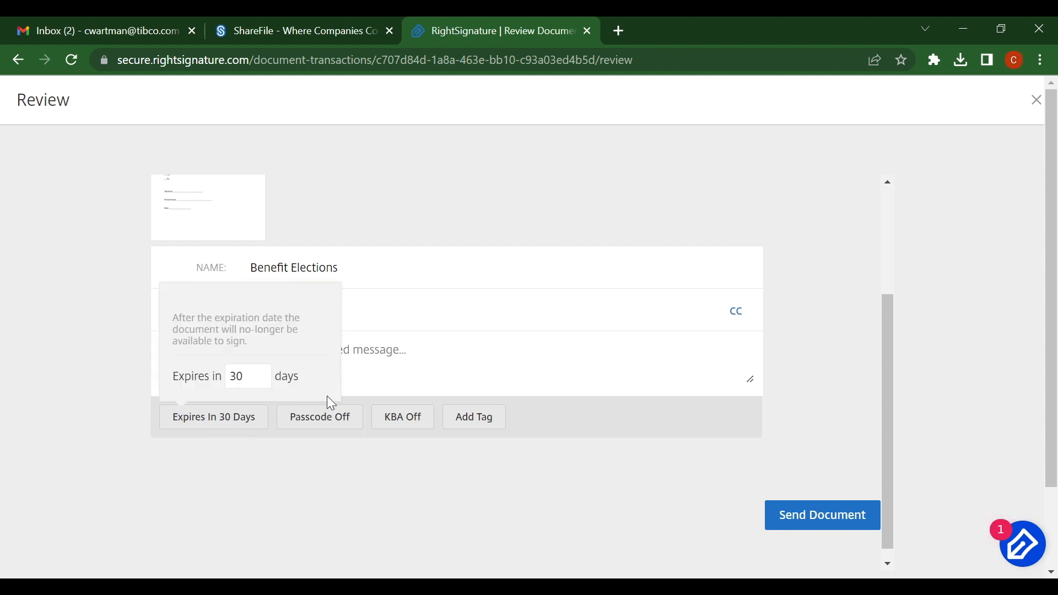
left_click(261, 381)
left_click(261, 380)
left_click(261, 380)
left_click(261, 380)
left_click(377, 457)
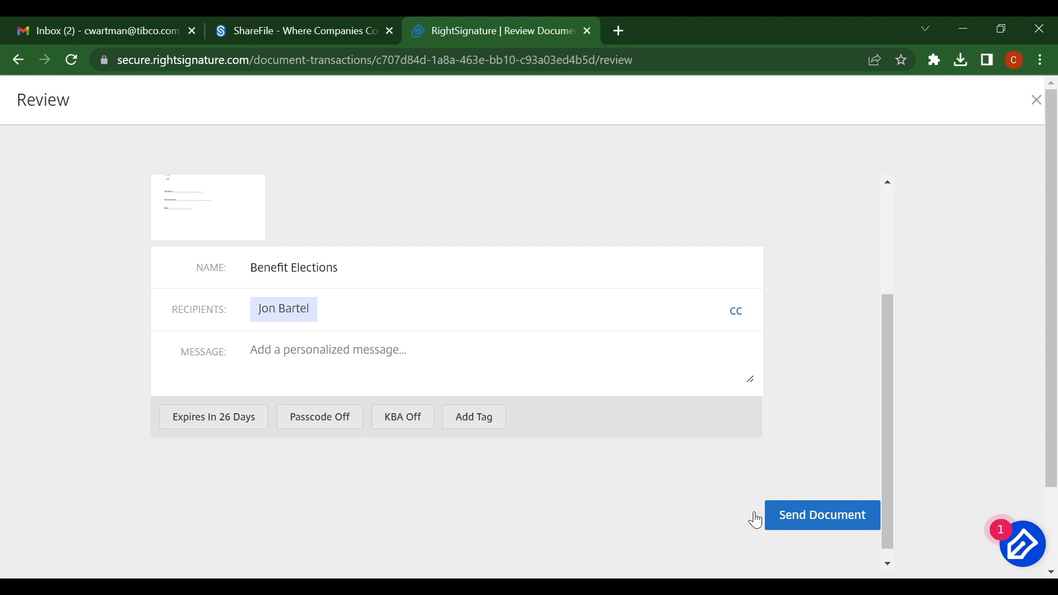
left_click(794, 517)
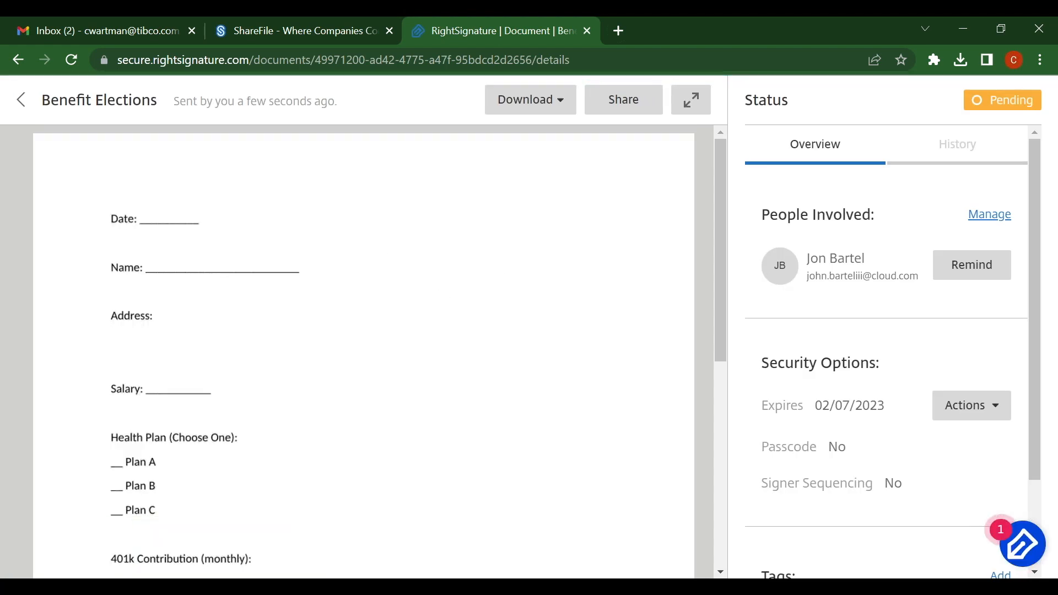
key("alt+Tab")
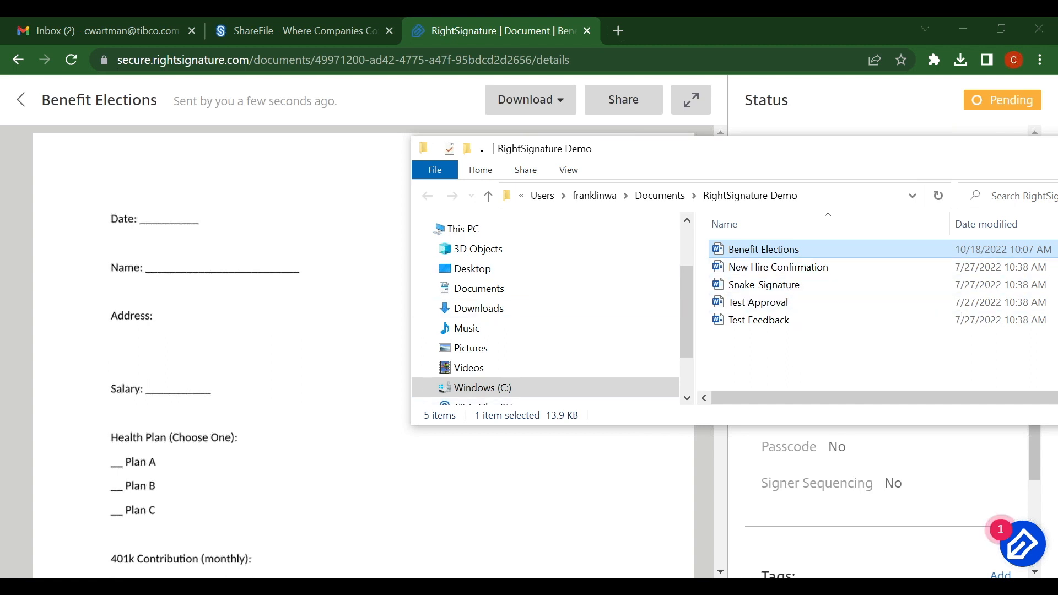
key("alt+Tab")
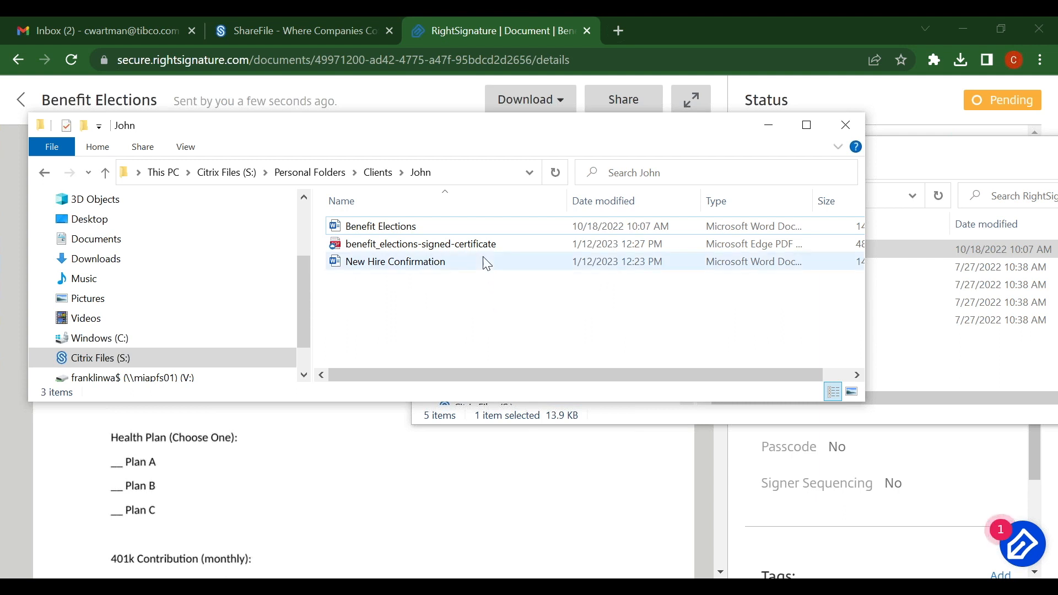
- Open benefit_elections-signed-certificate from the John folder in Microsoft Edge
left_click(490, 248)
left_click(493, 313)
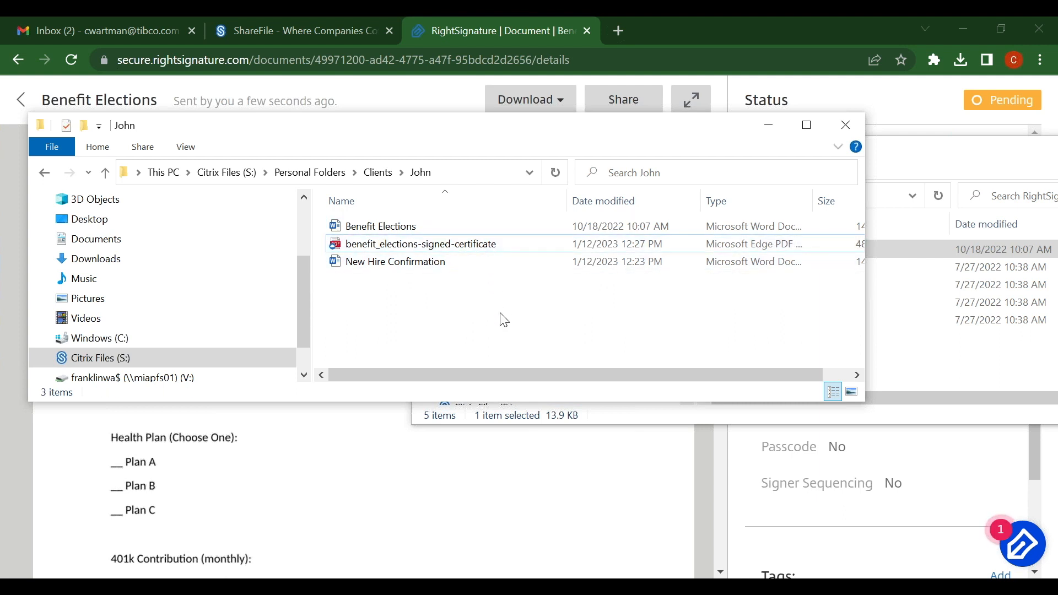
double_click(489, 243)
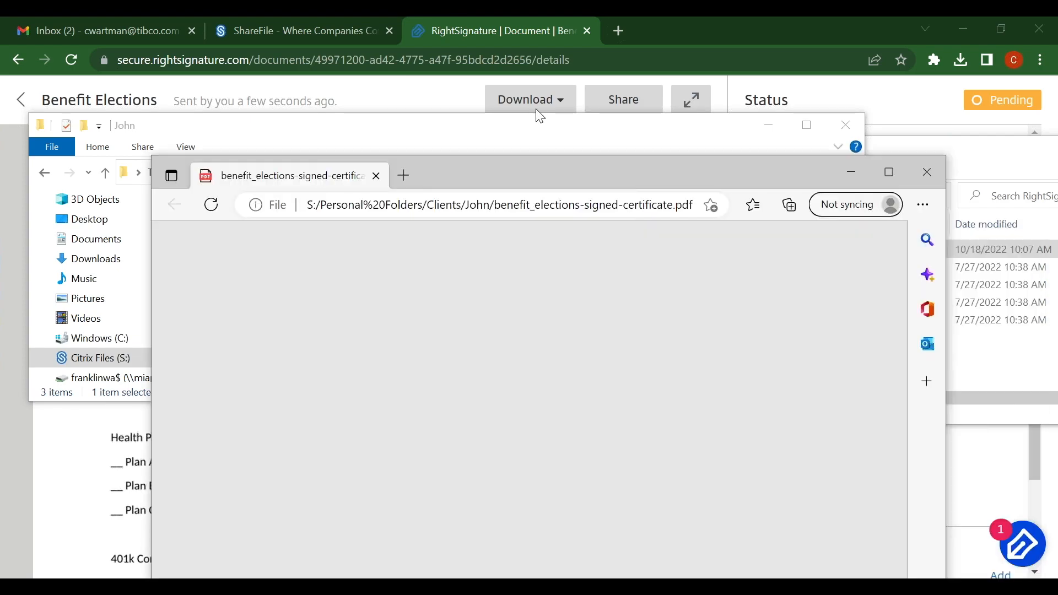
- Review the certificate's Signature section, then close Edge and the John folder window
double_click(537, 112)
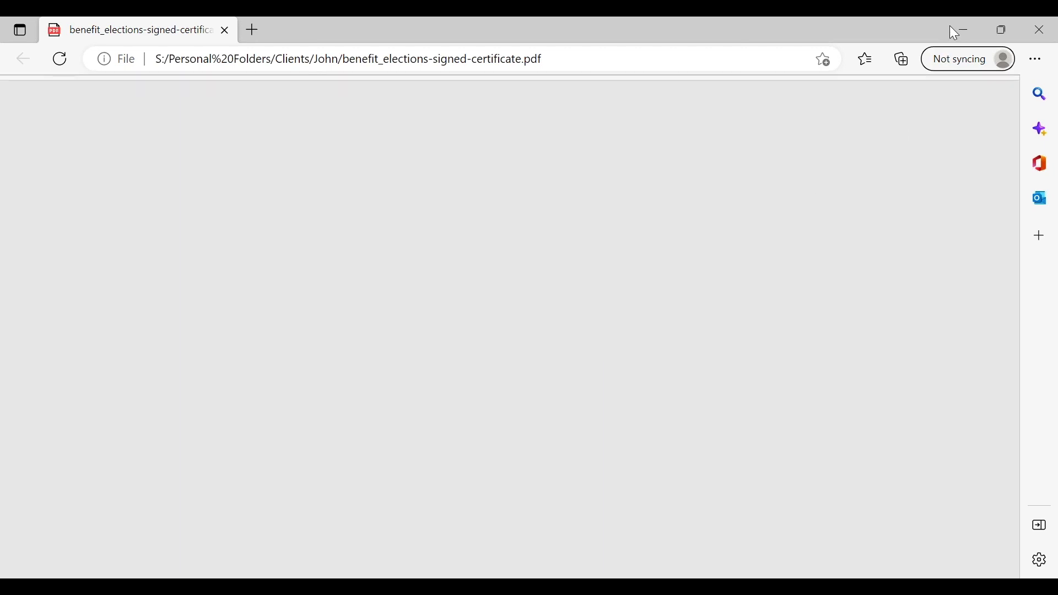
scroll(357, 326, "down", 5)
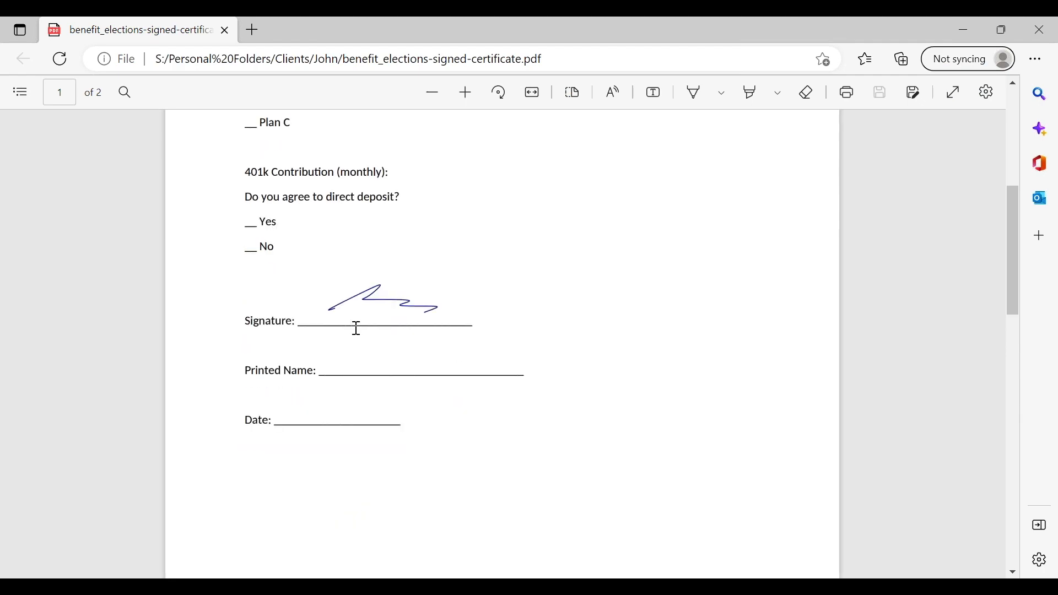
left_click(1038, 25)
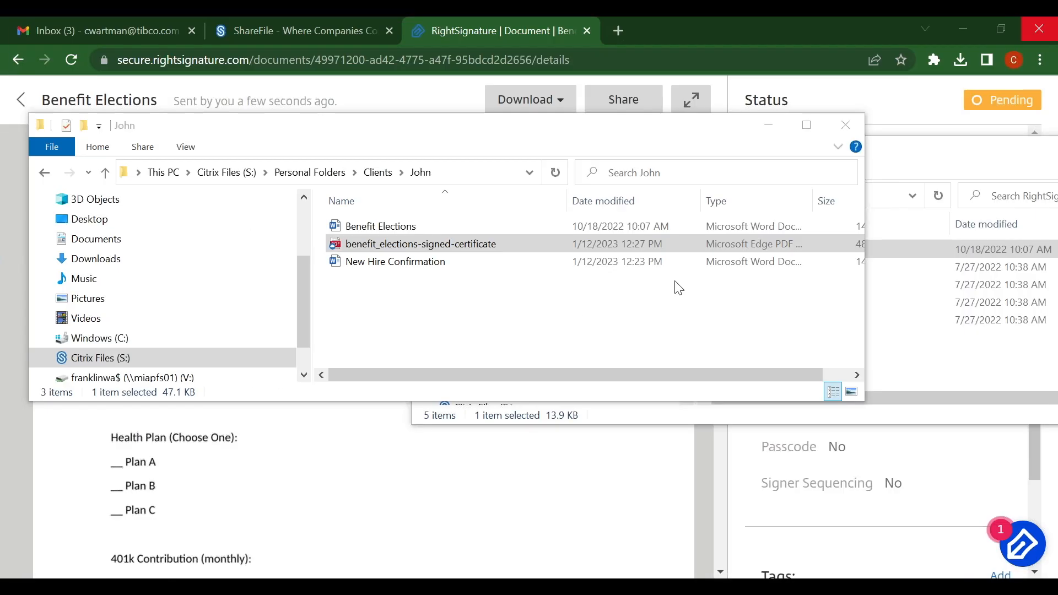
left_click(855, 130)
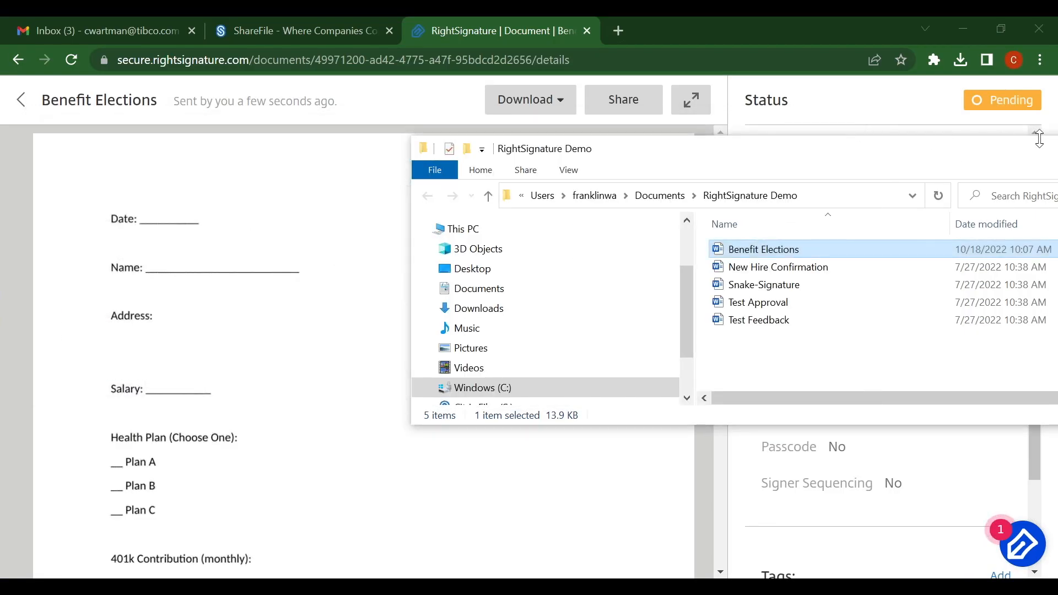
left_click_drag(1014, 145, 600, 187)
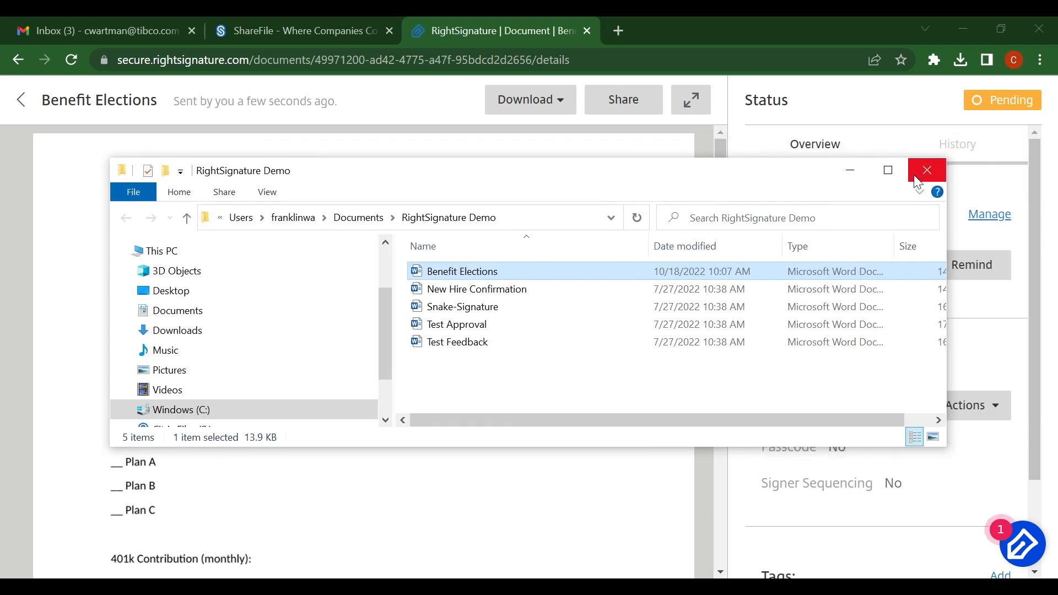
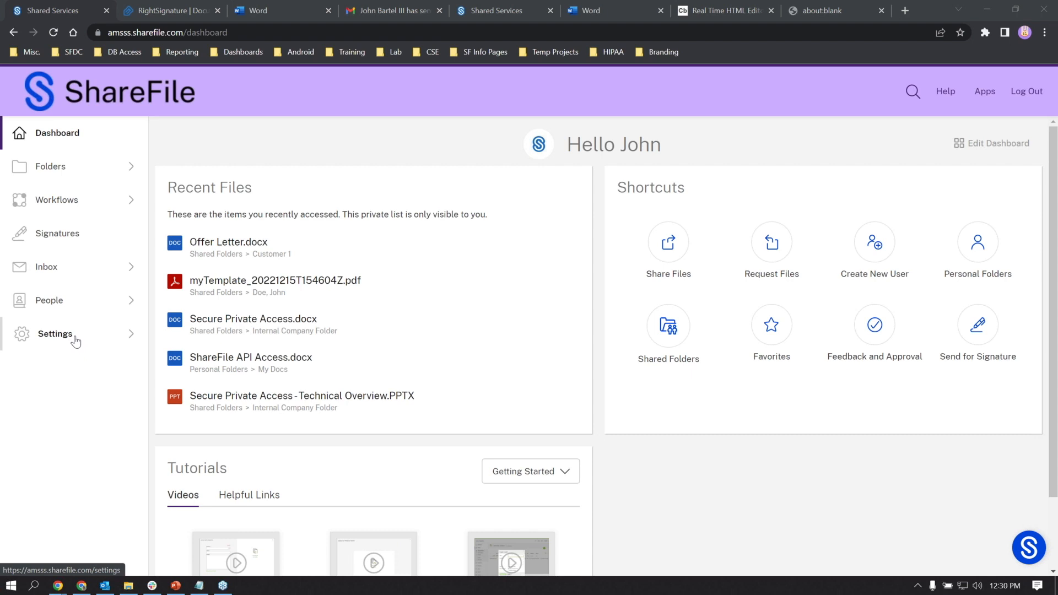
- Go via Settings > Admin Settings > Advanced Preferences to the Remote Upload Forms list
left_click(75, 337)
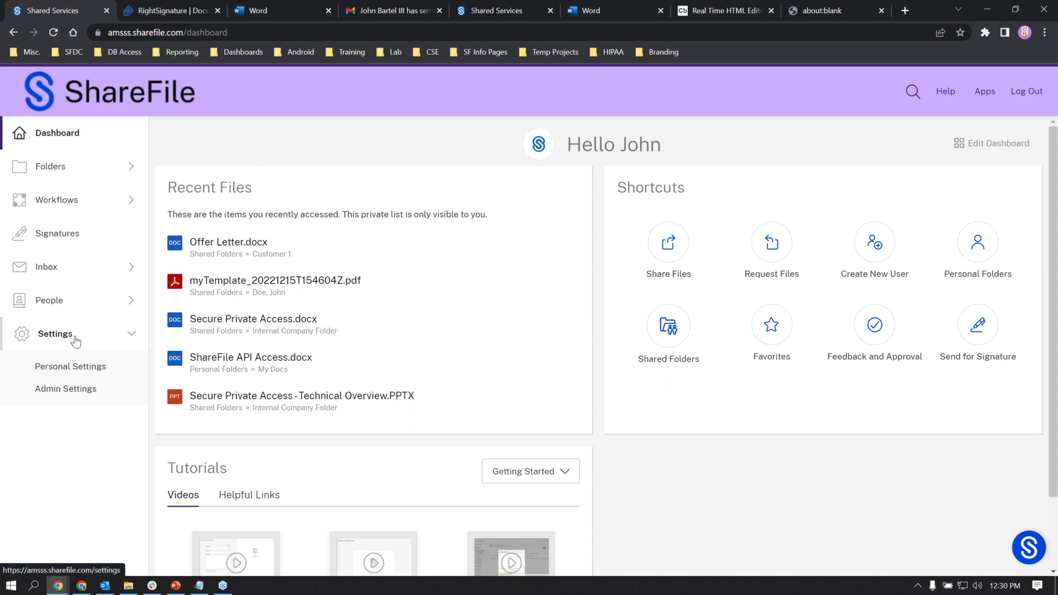
left_click(81, 390)
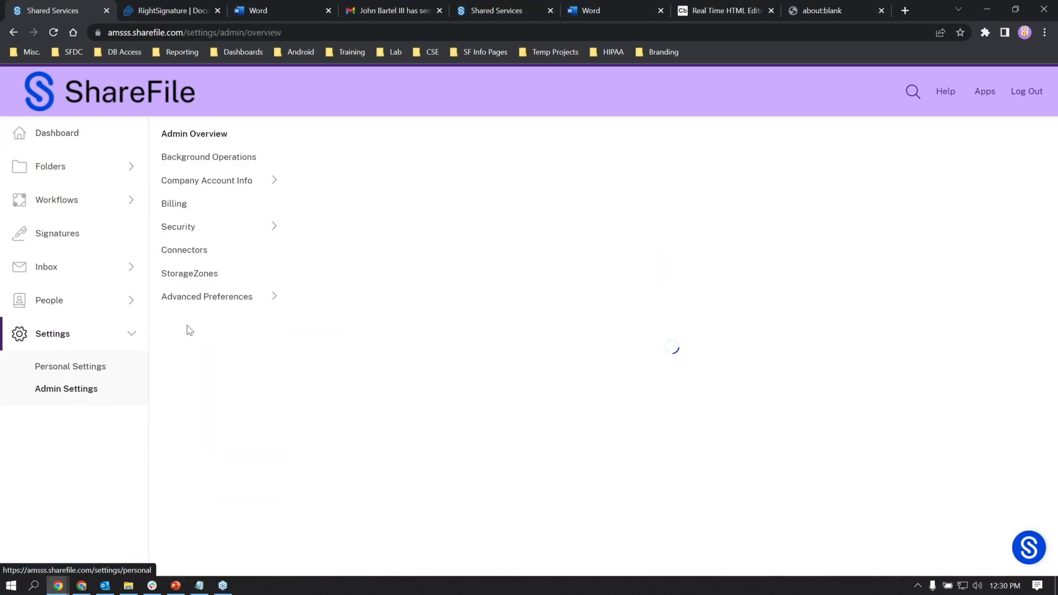
left_click(198, 300)
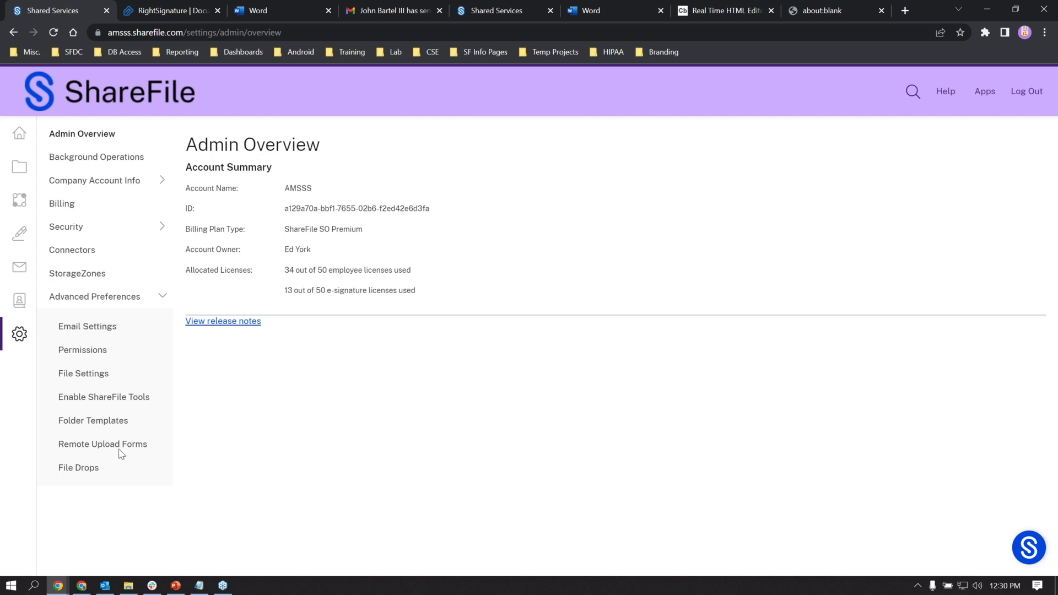
mouse_move(52, 341)
left_click(147, 444)
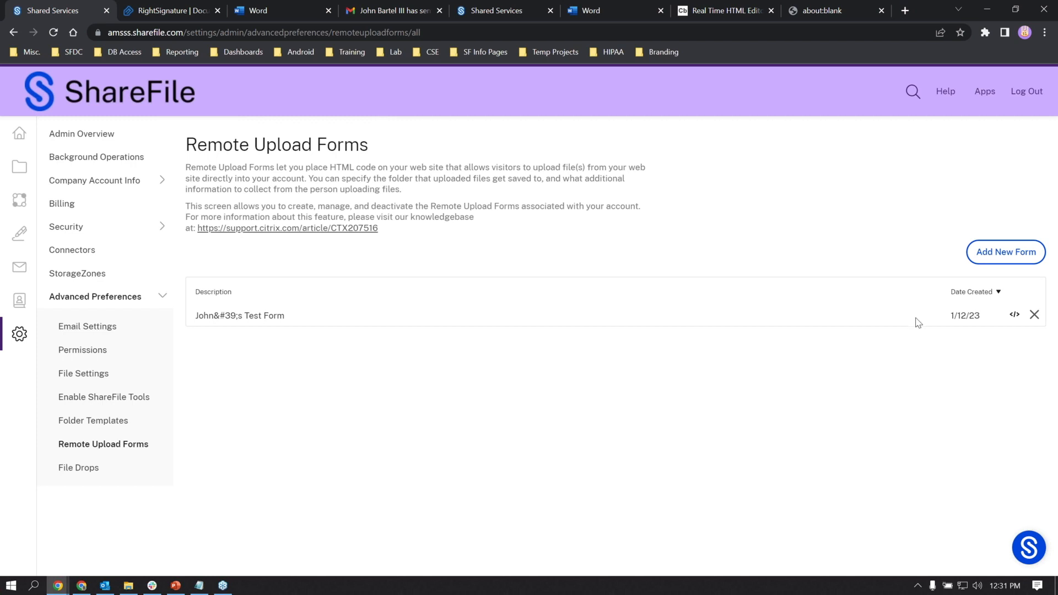
- Start a new form described 'Test 123' that saves to Customer 1's Taxes 2023 folder
left_click(998, 255)
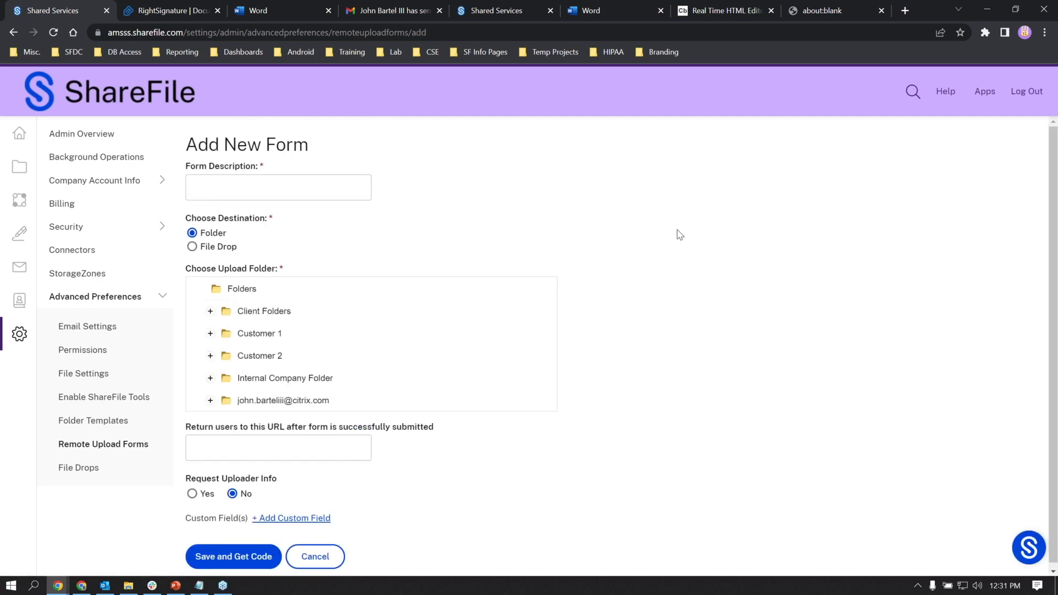
left_click(305, 176)
type("Test 123")
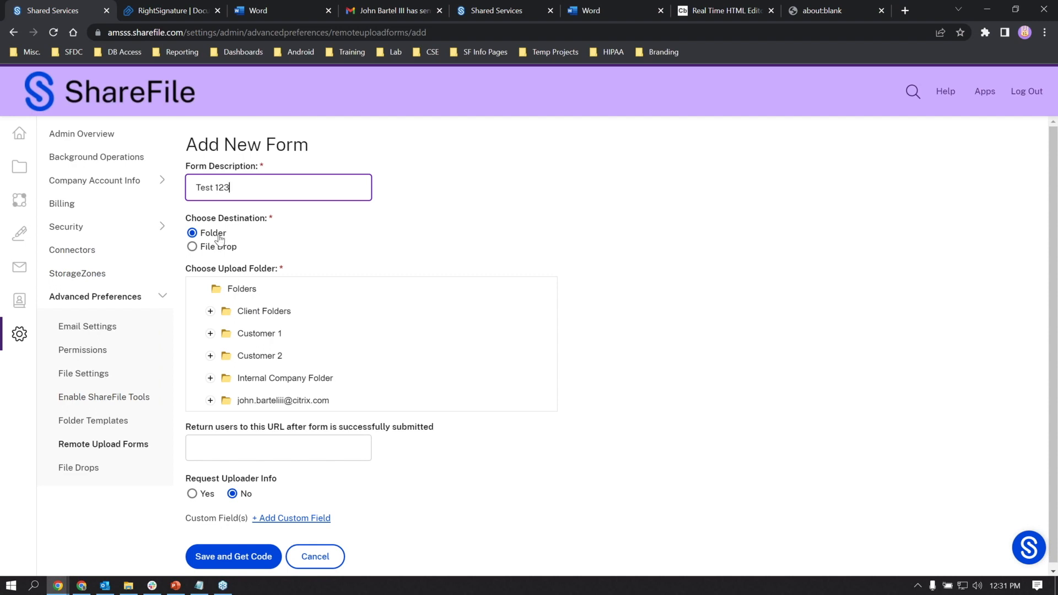
left_click(211, 335)
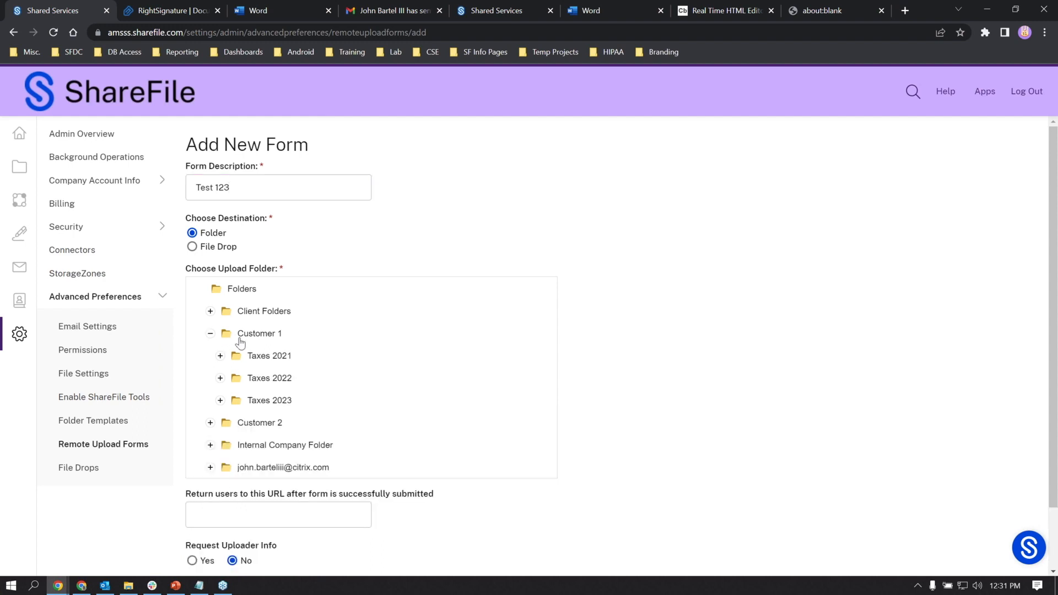
left_click(274, 404)
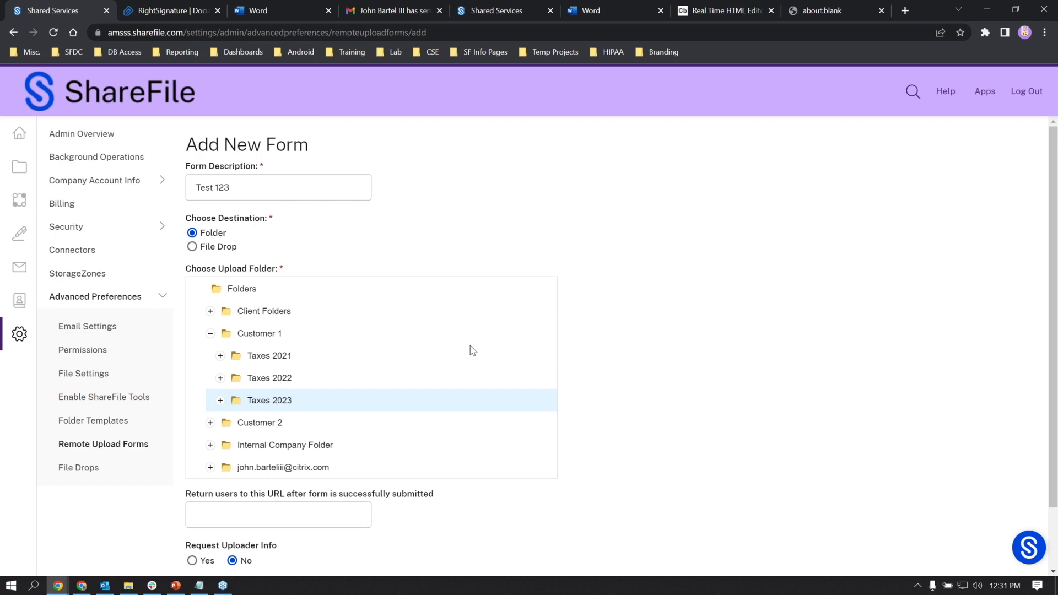
- Require uploader info, add a 'Tax ID' custom field, and save the form
scroll(513, 436, "down", 2)
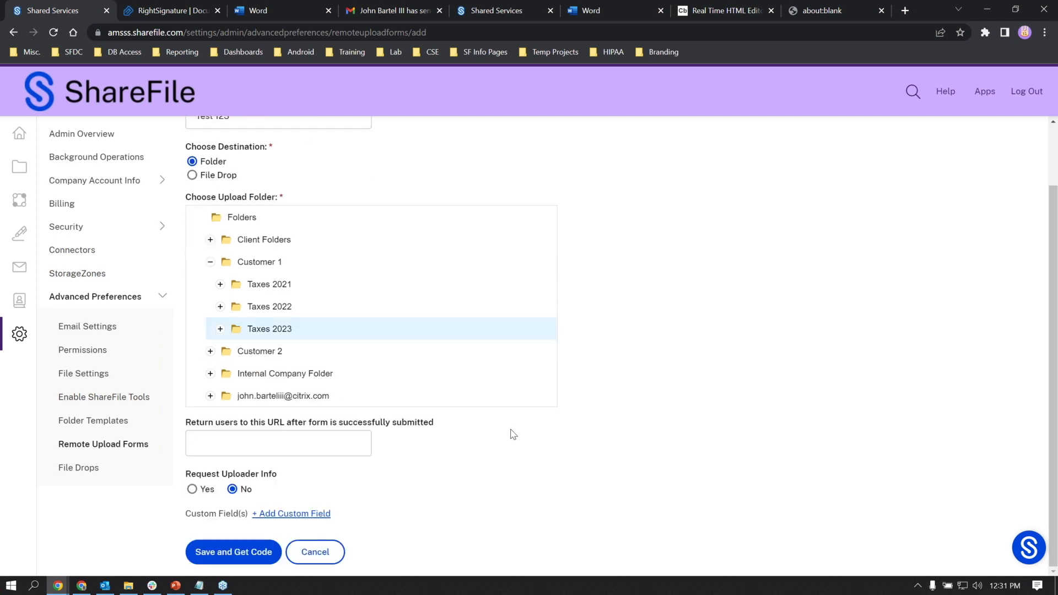
left_click(256, 445)
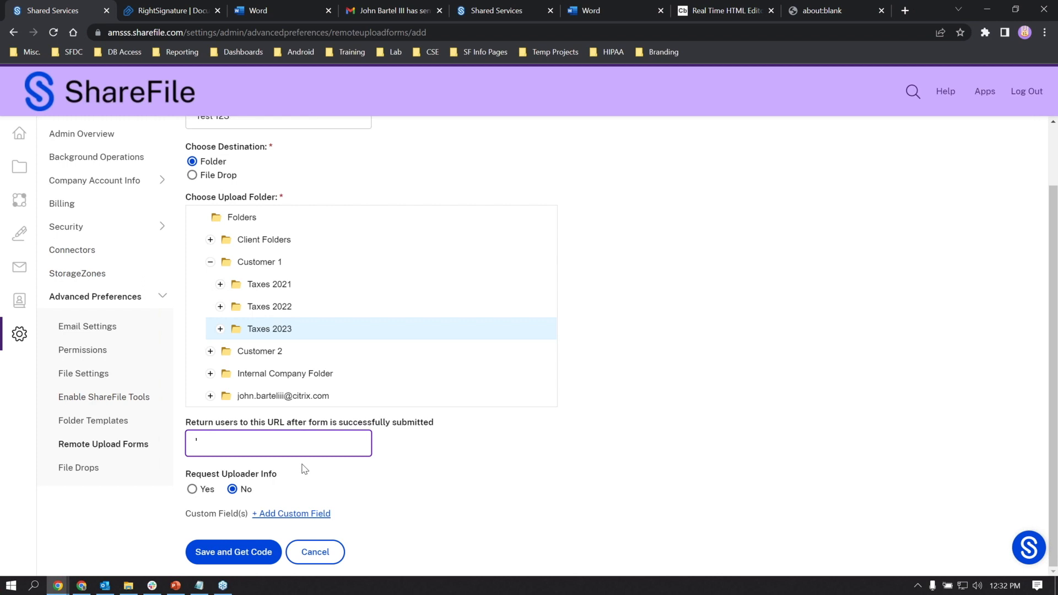
left_click(193, 490)
scroll(433, 502, "down", 3)
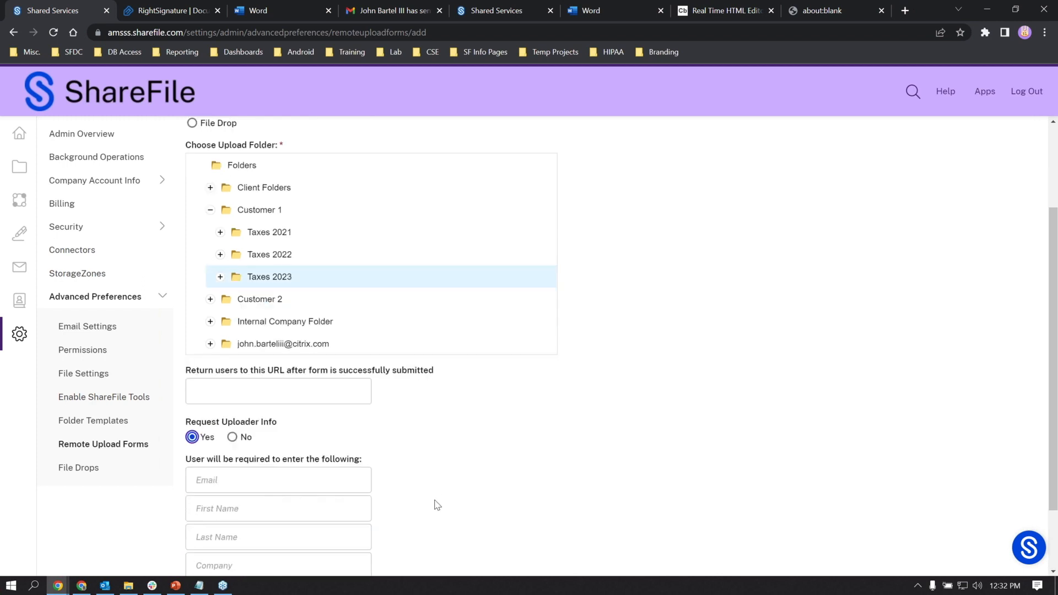
left_click(323, 517)
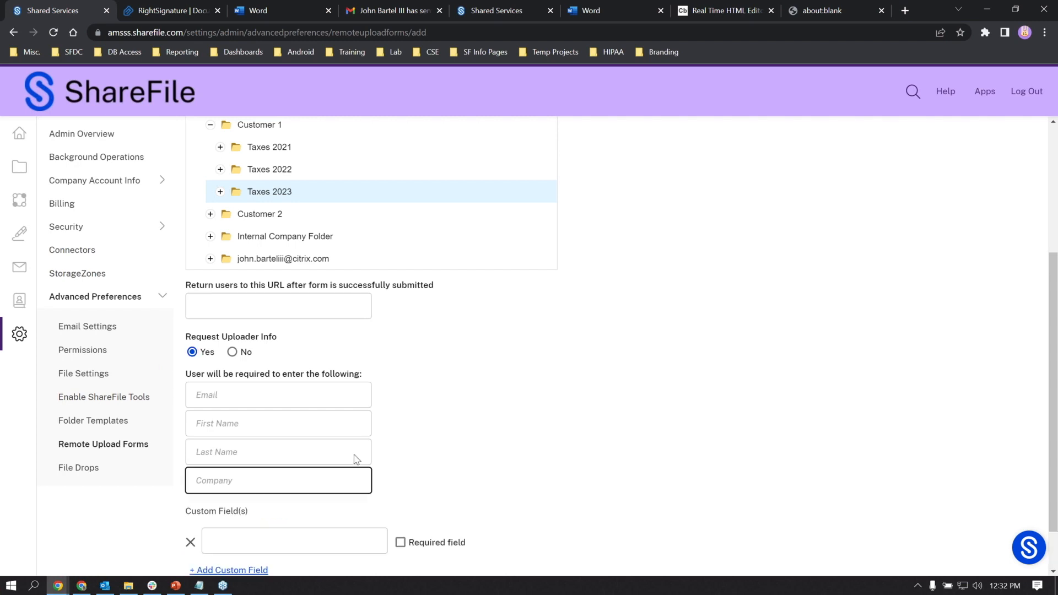
scroll(387, 472, "down", 1)
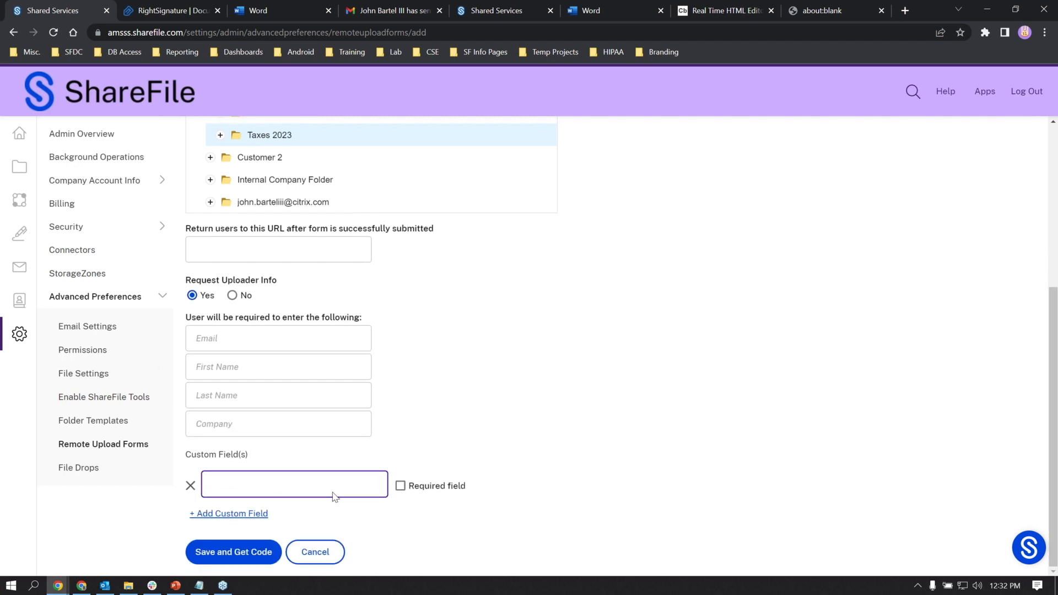
type("Tax ID")
left_click(255, 553)
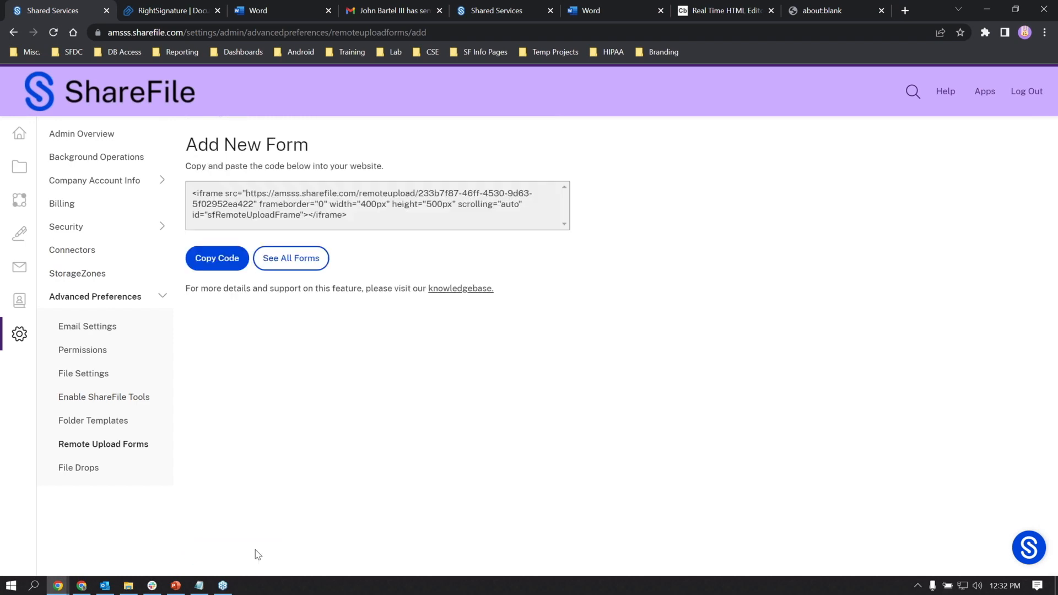
- Select the form's iframe embed code and move to the Real Time HTML Editor tab
left_click_drag(347, 216, 196, 194)
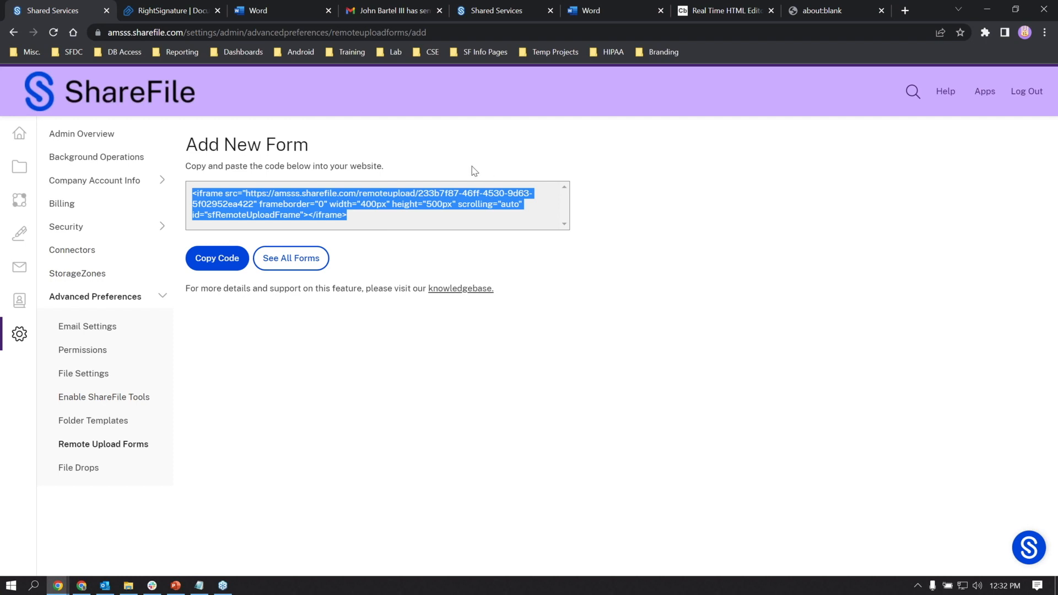
left_click(730, 15)
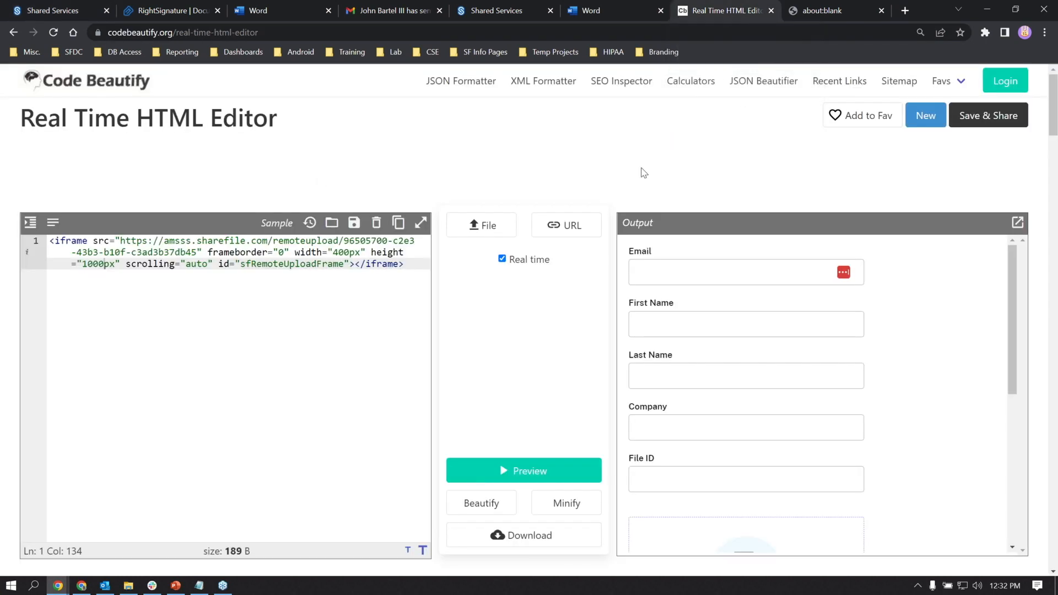
- Switch to the about:blank tab showing the rendered upload form
left_click(818, 13)
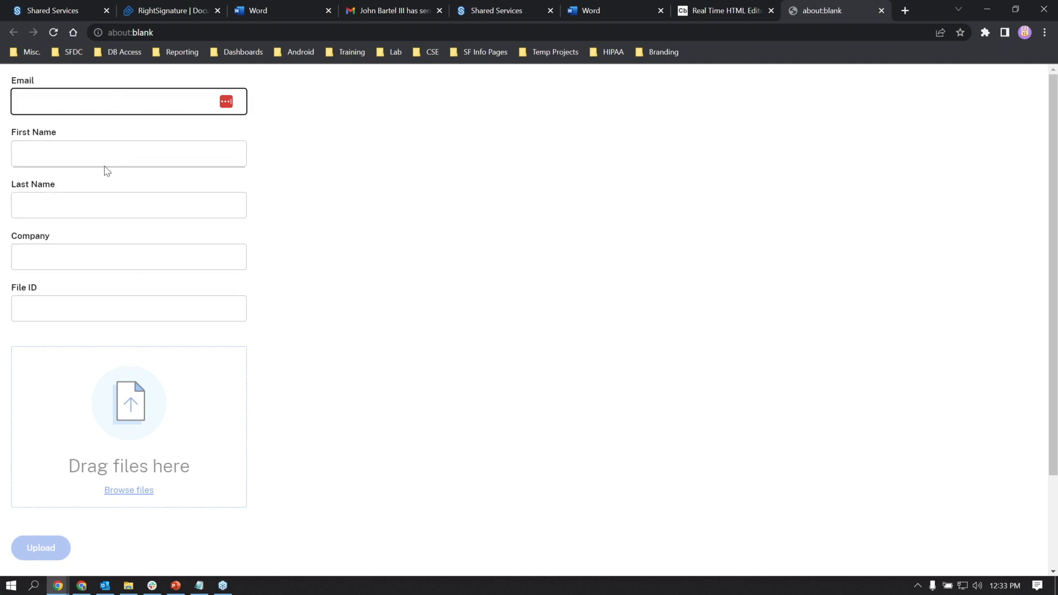
- Fill the test form's uploader details from autofill, with Company 'CSG'
left_click_drag(66, 289, 10, 289)
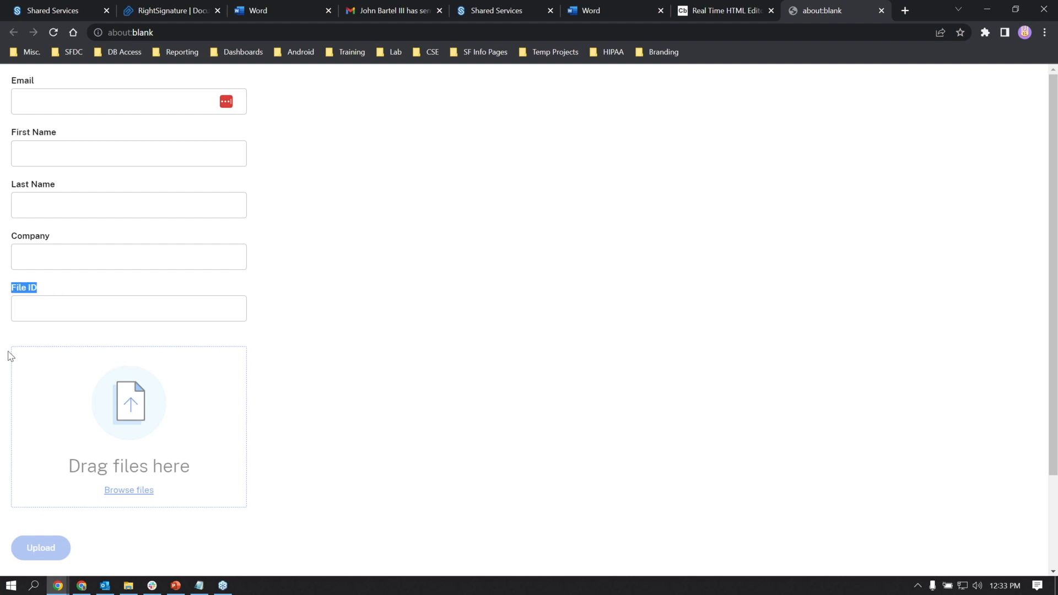
left_click(64, 310)
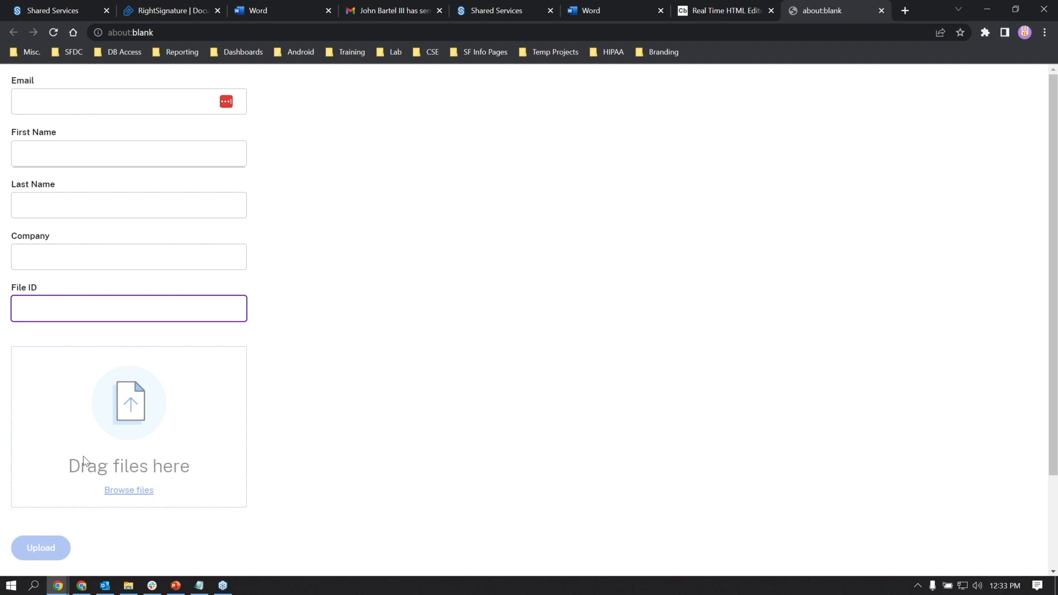
left_click(127, 492)
left_click(63, 93)
left_click(116, 137)
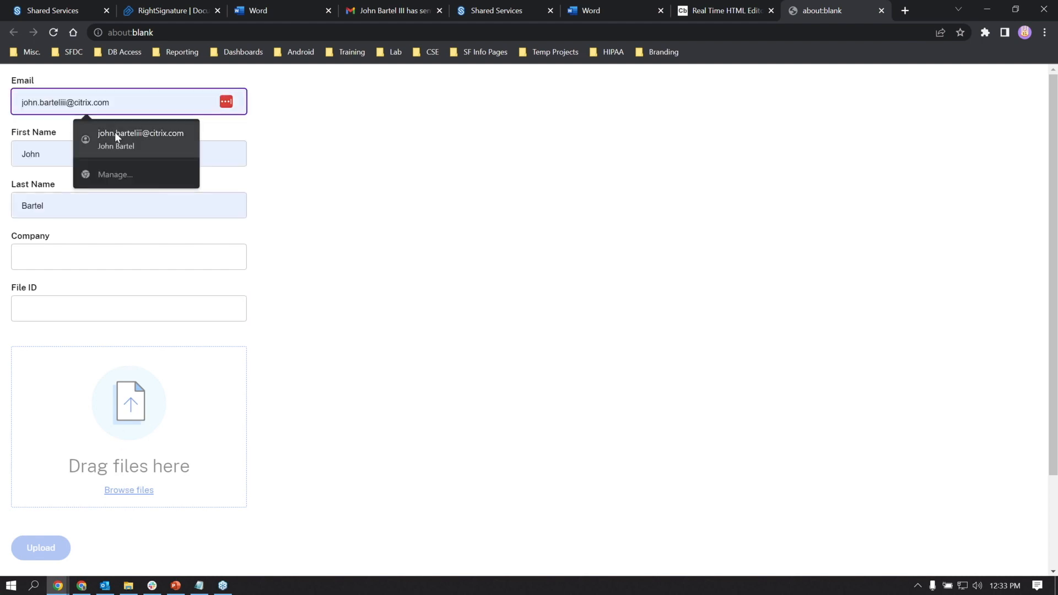
left_click(194, 267)
type("CSG")
key("Tab")
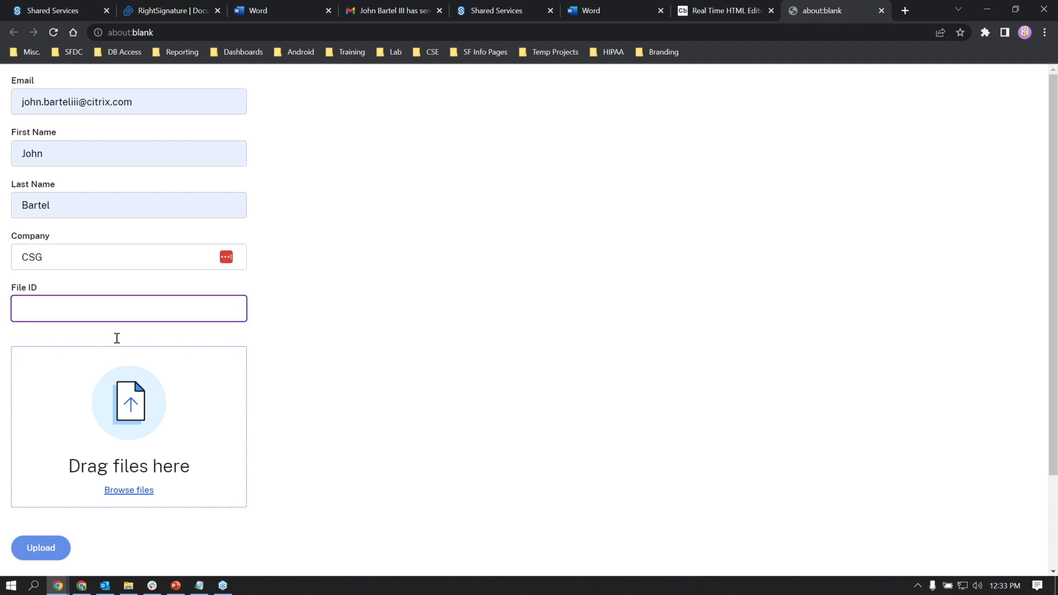
left_click(387, 424)
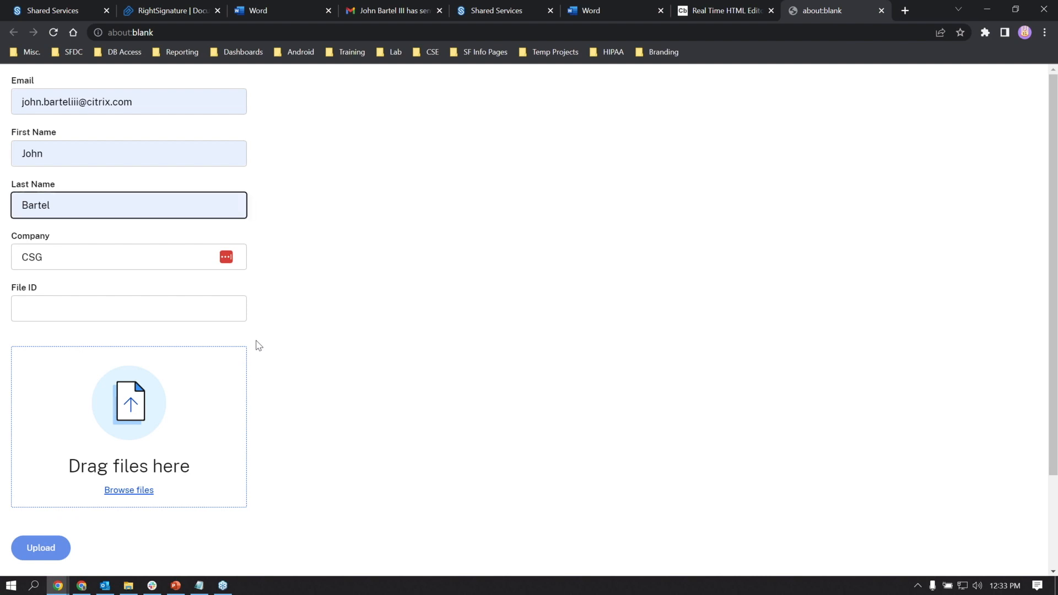
- Back in ShareFile, start another remote upload form with one custom field
left_click(68, 9)
left_click(224, 270)
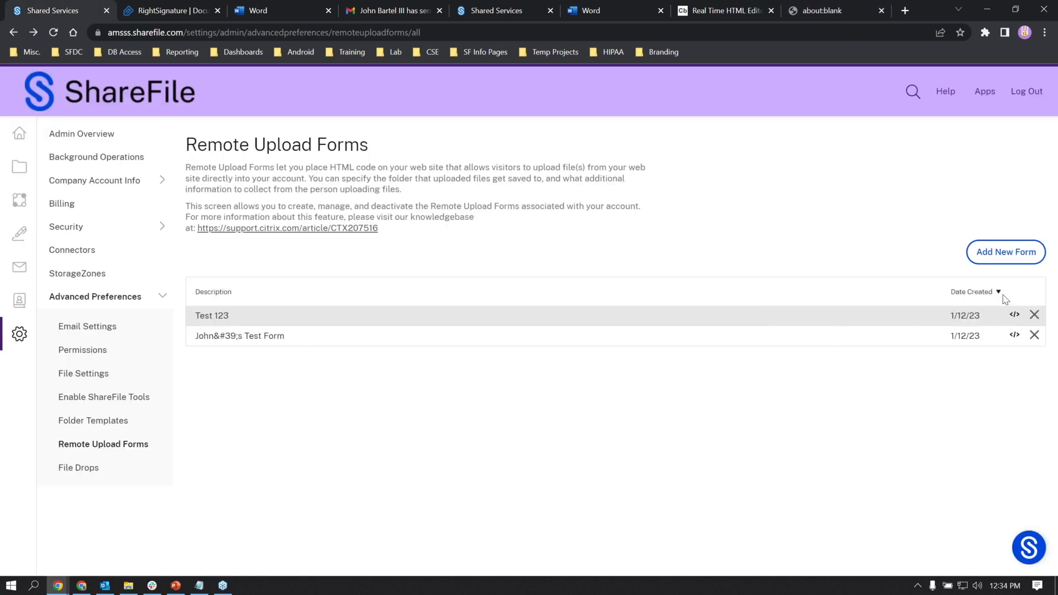
left_click(996, 256)
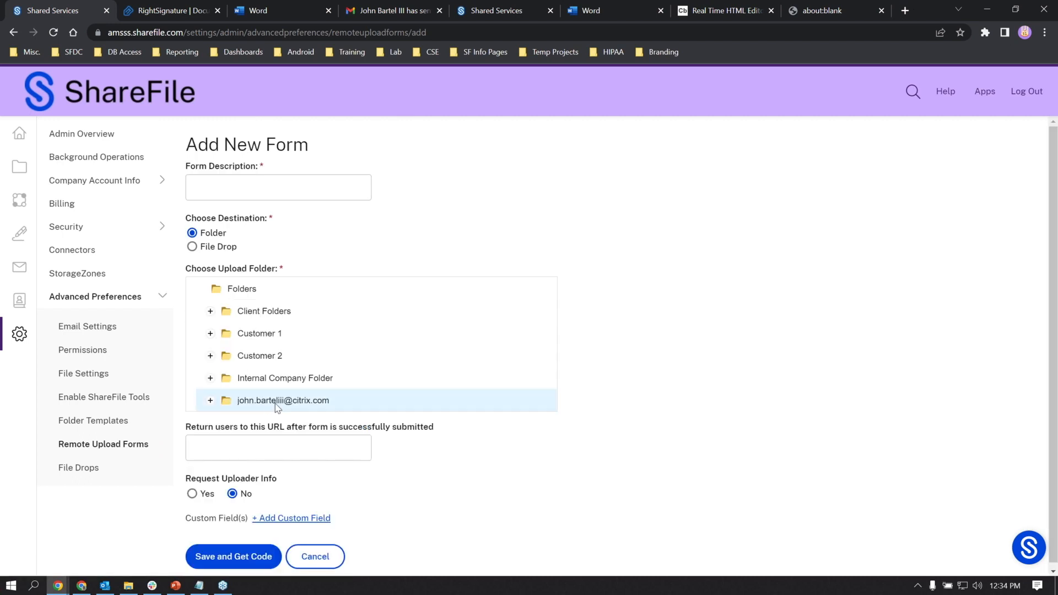
left_click(309, 516)
scroll(312, 495, "down", 1)
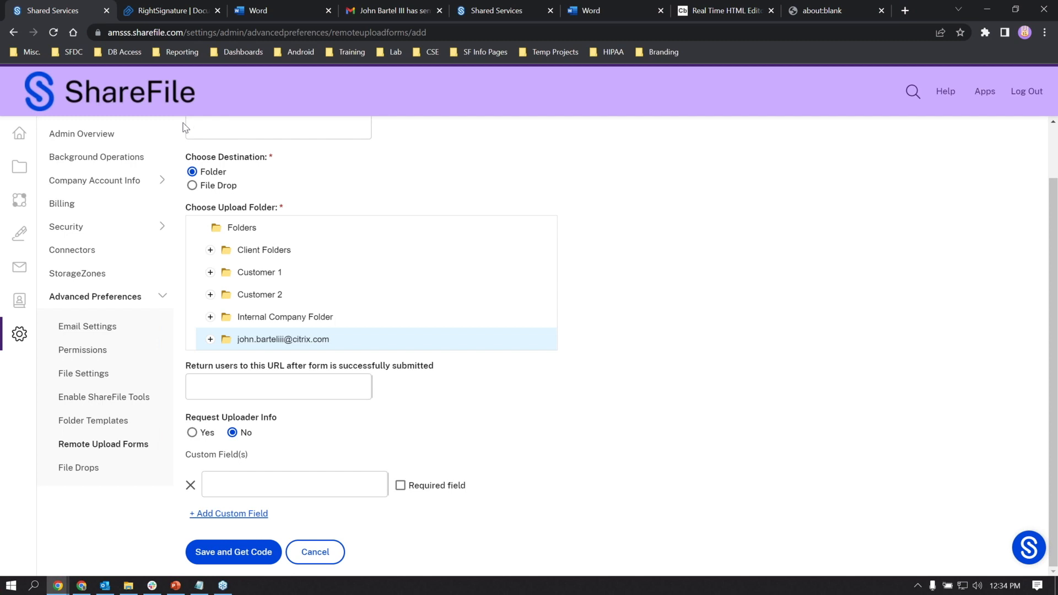
- Queue Test.pdf on the test upload page, then return to the ShareFile admin tab
left_click(823, 11)
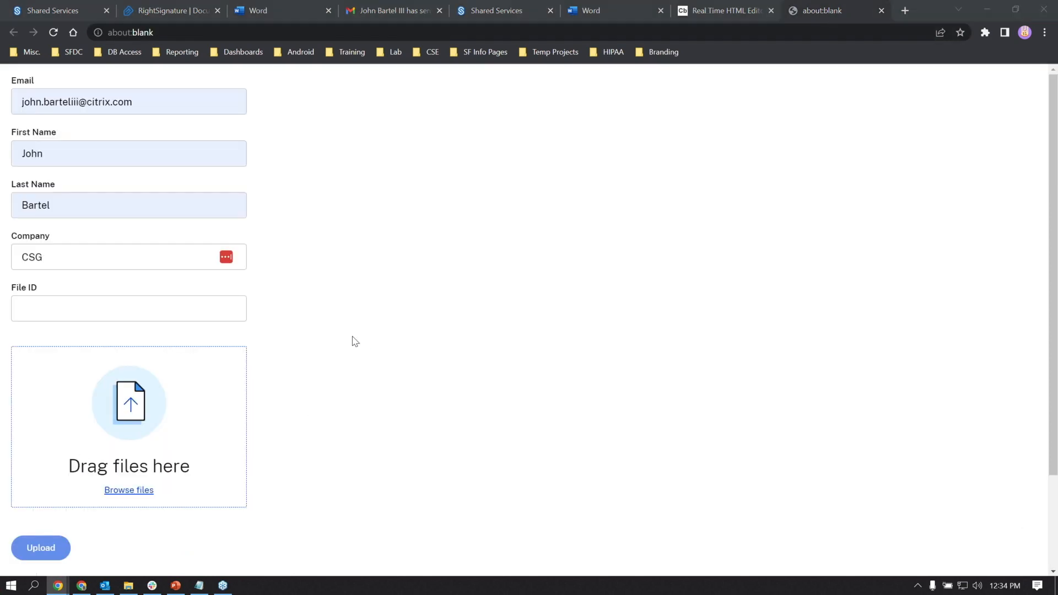
left_click(60, 429)
left_click(139, 197)
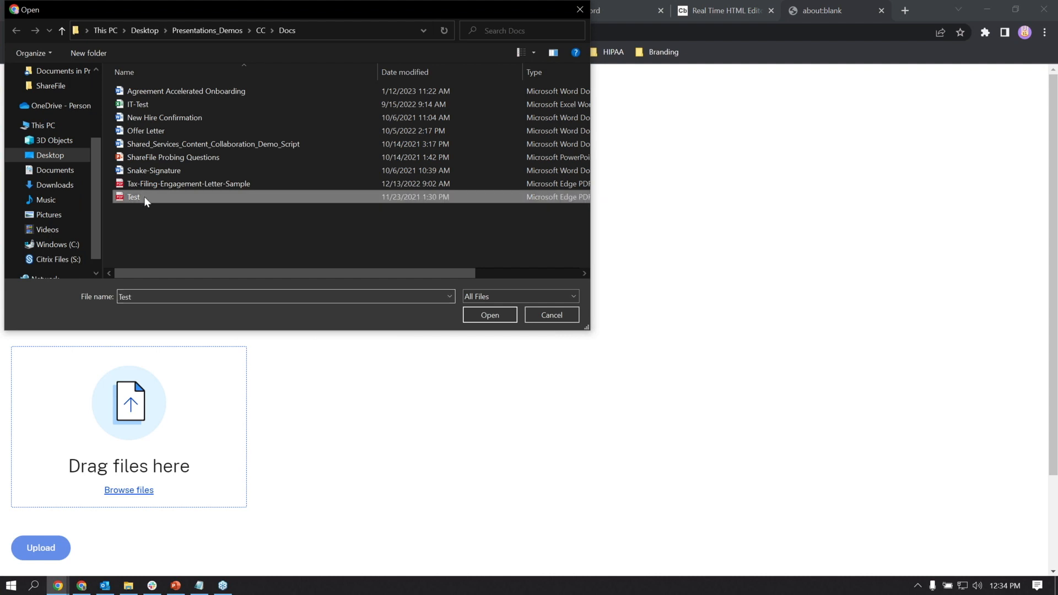
left_click(488, 313)
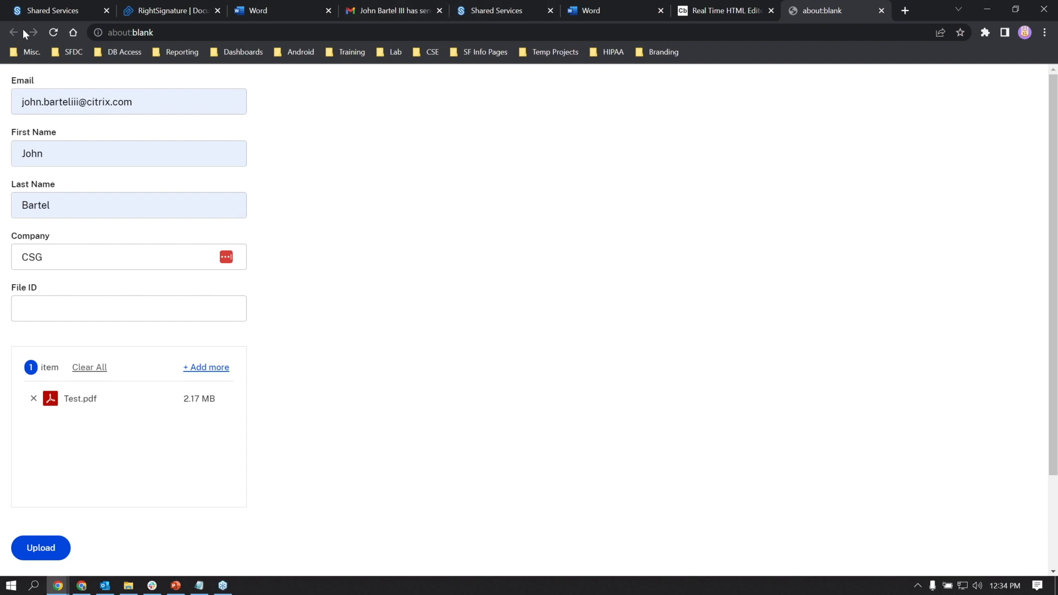
left_click(44, 12)
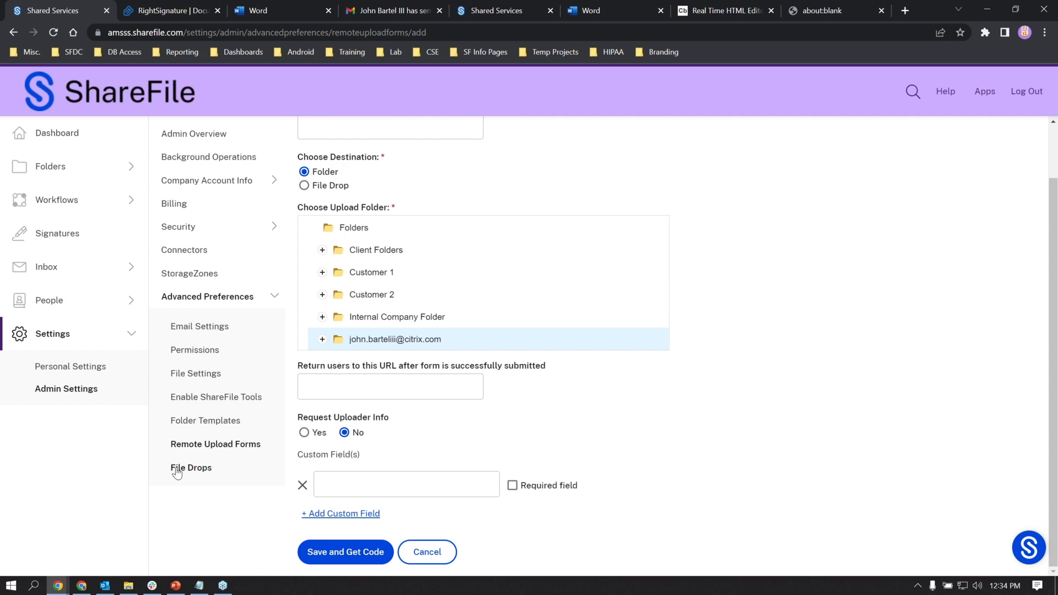
- Open the File Drops admin page
left_click(178, 467)
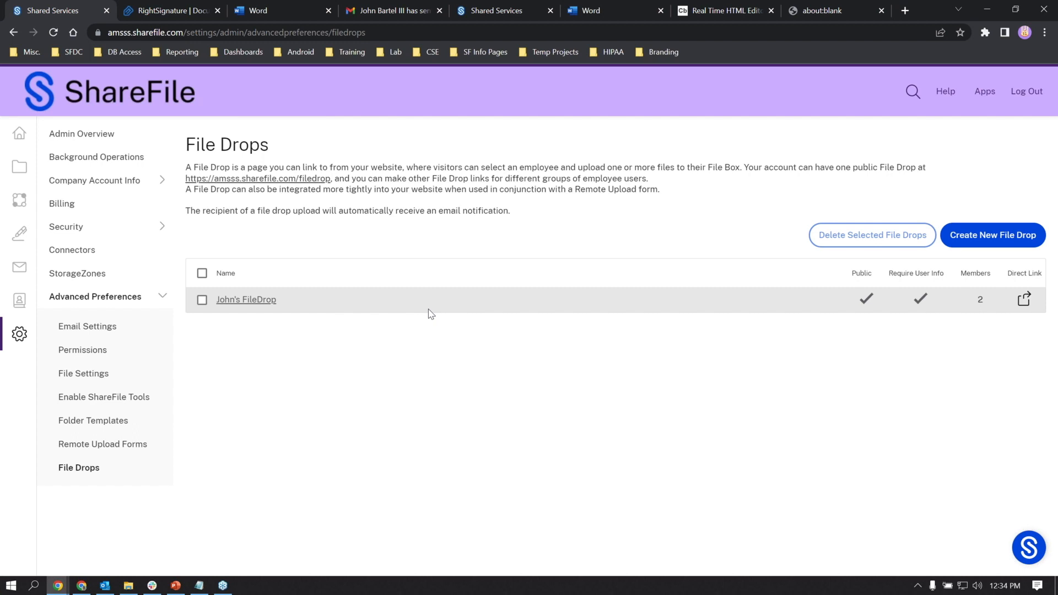
- Create a new file drop named '123'
left_click(957, 244)
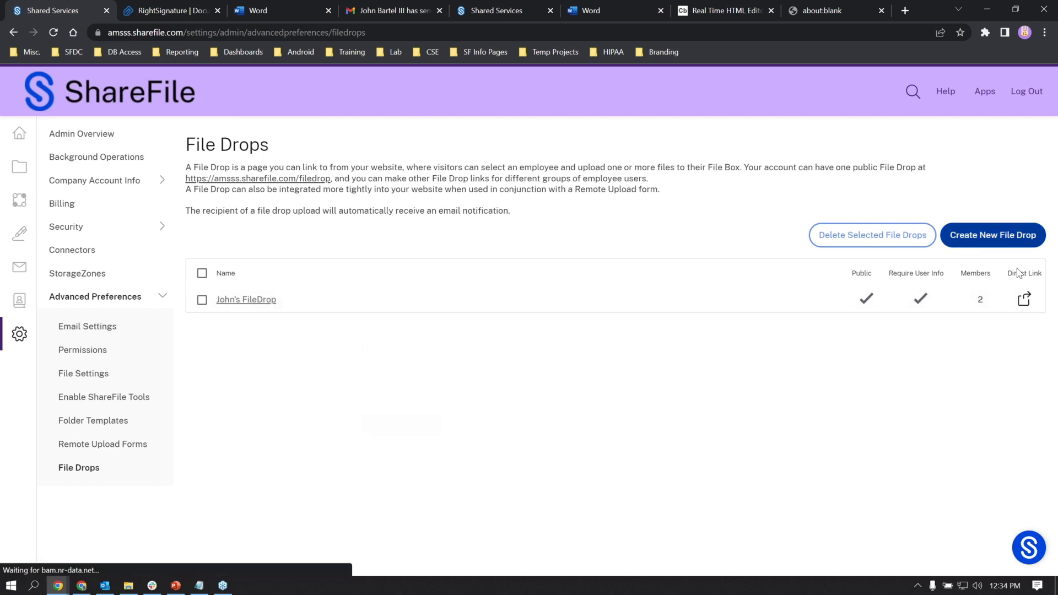
left_click(513, 306)
type("123")
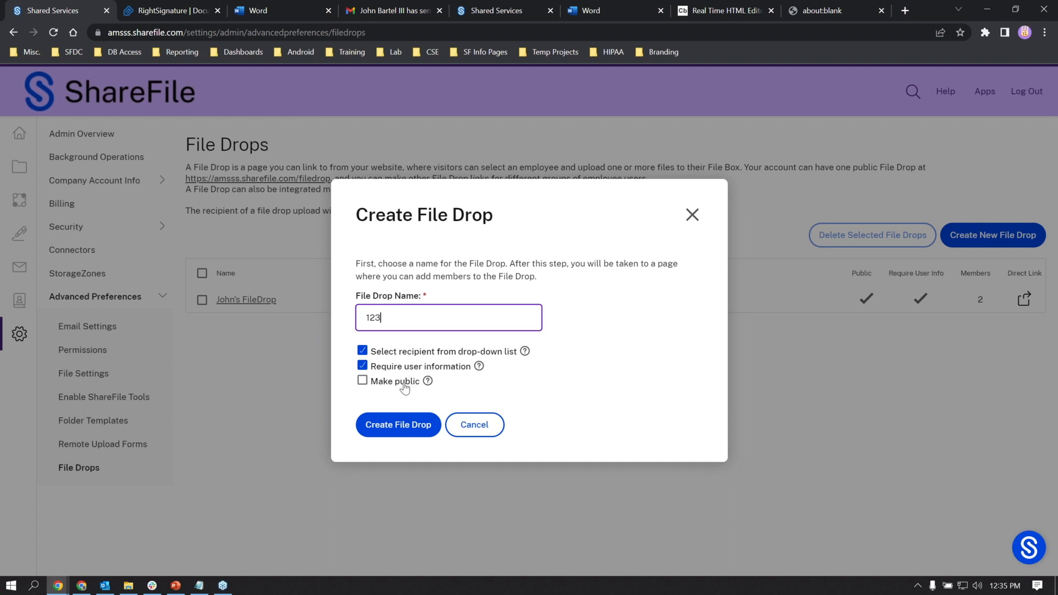
left_click(407, 425)
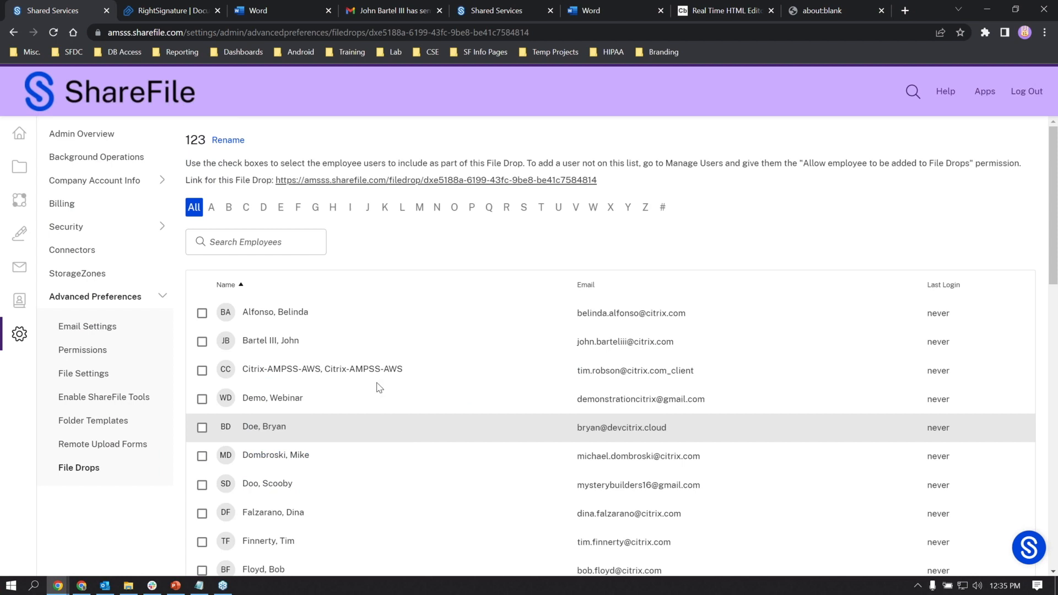
- Add two employees as members of 123, save, and open the existing drop's direct link
scroll(378, 431, "down", 1)
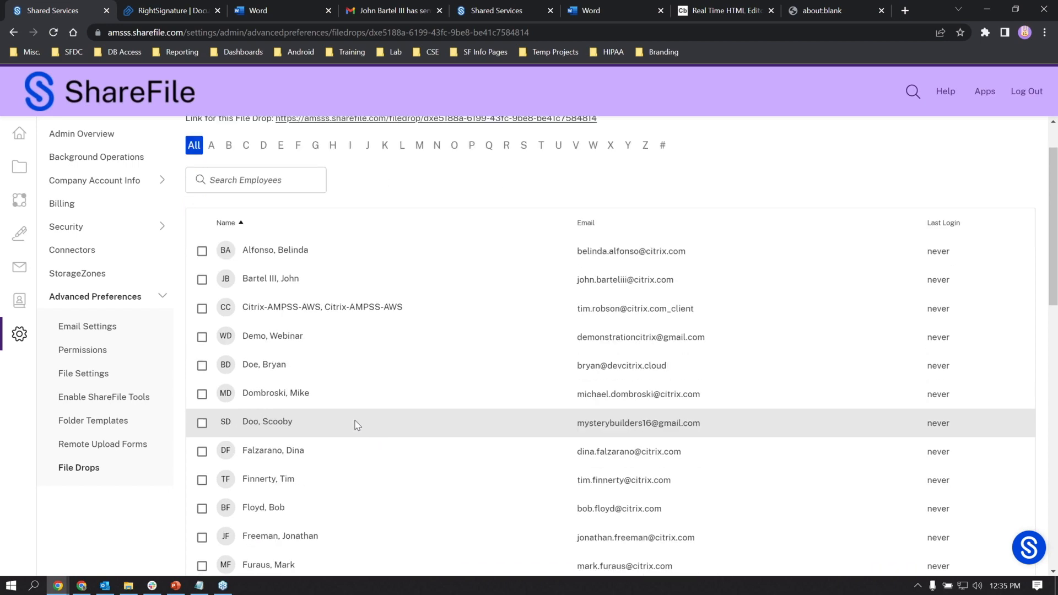
scroll(331, 453, "up", 1)
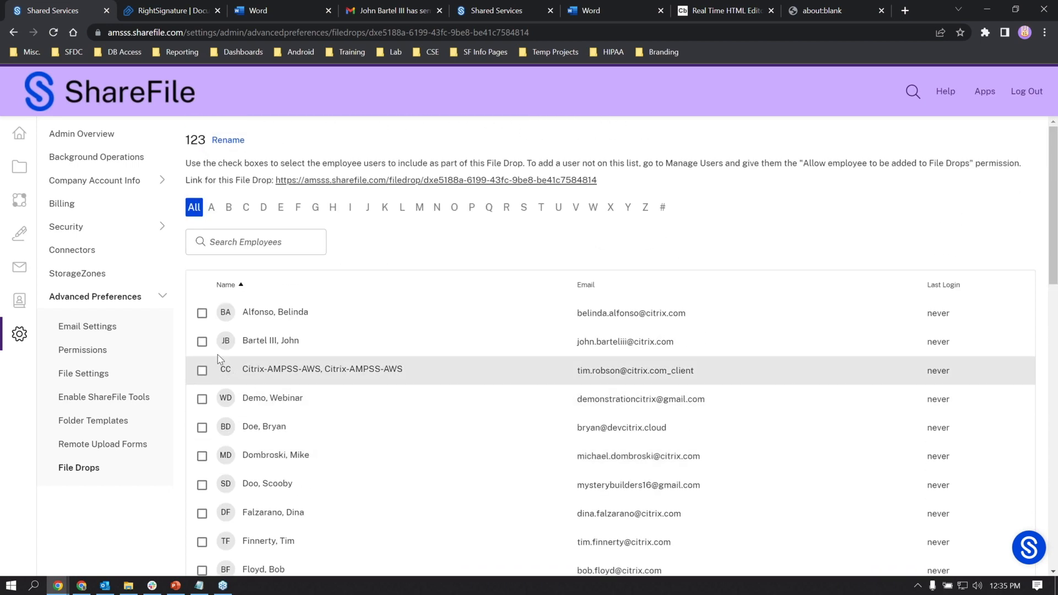
left_click(202, 342)
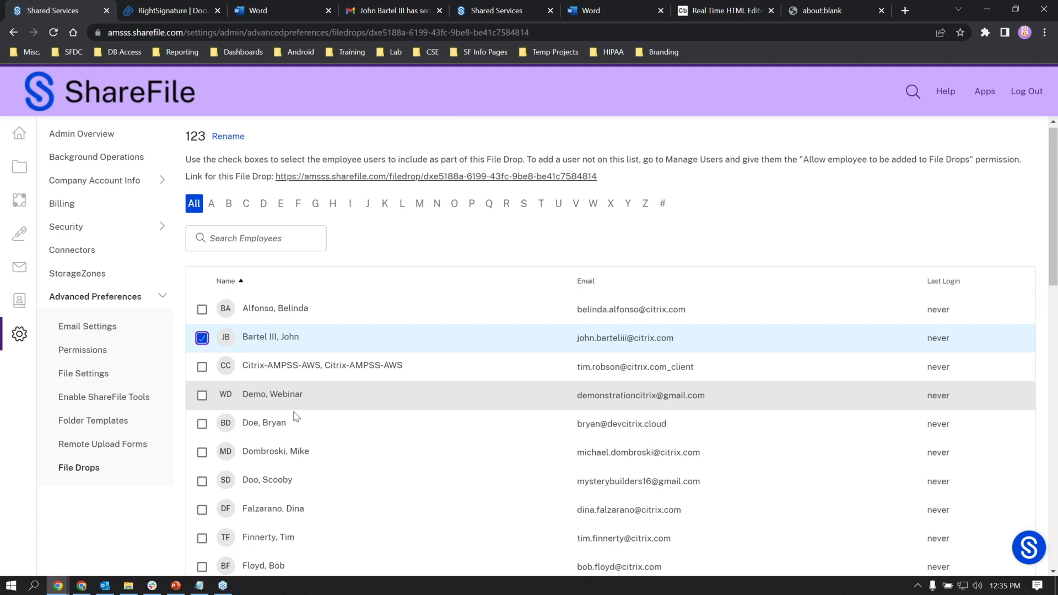
scroll(295, 416, "down", 3)
scroll(295, 416, "down", 10)
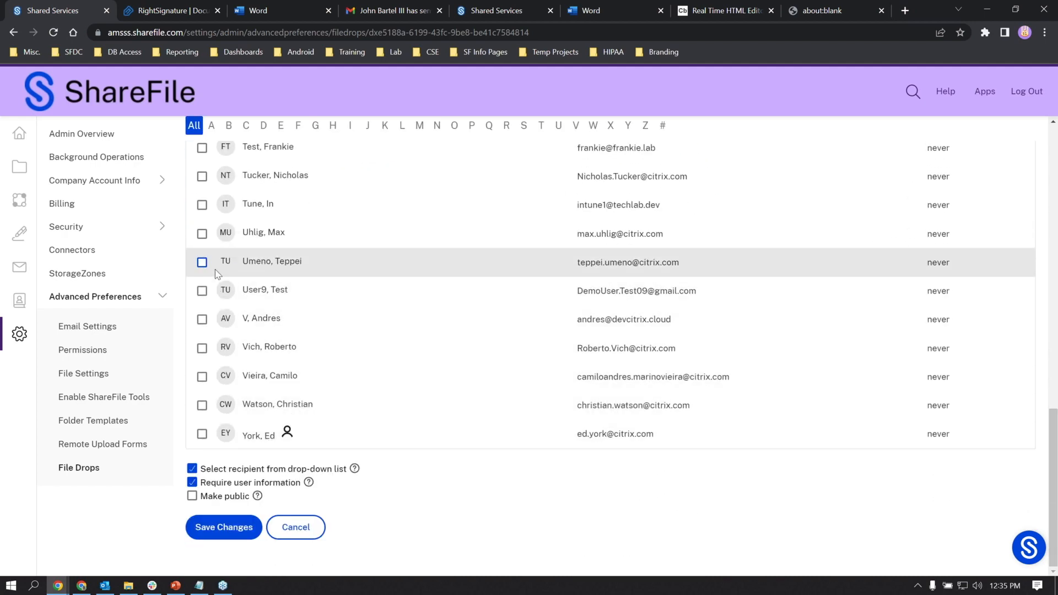
left_click(202, 263)
left_click(239, 536)
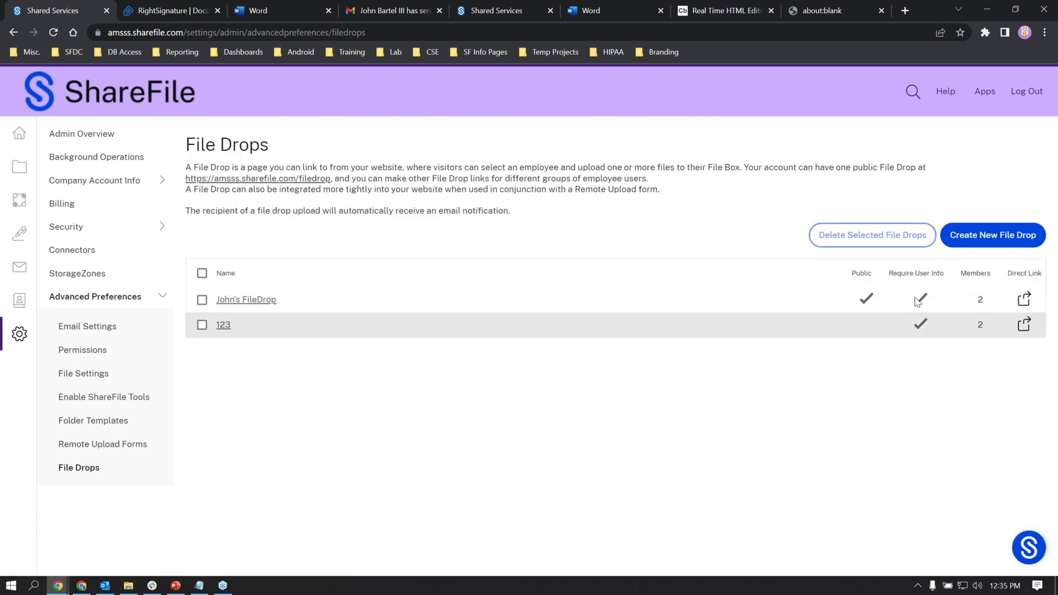
left_click(1024, 298)
- Copy the file drop link and load it in a new browser tab
left_click_drag(412, 338, 560, 338)
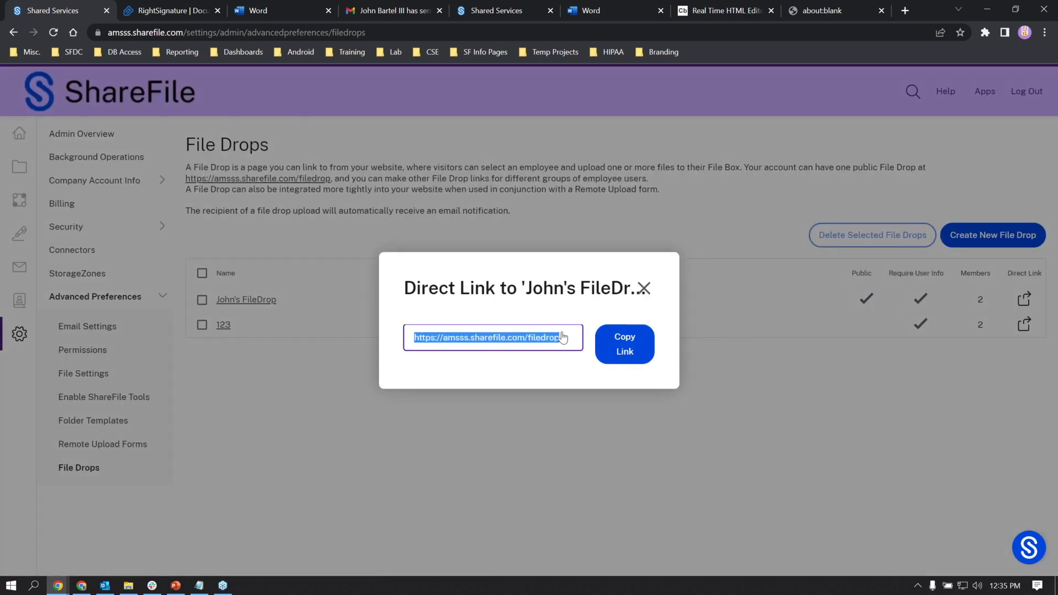
left_click(634, 346)
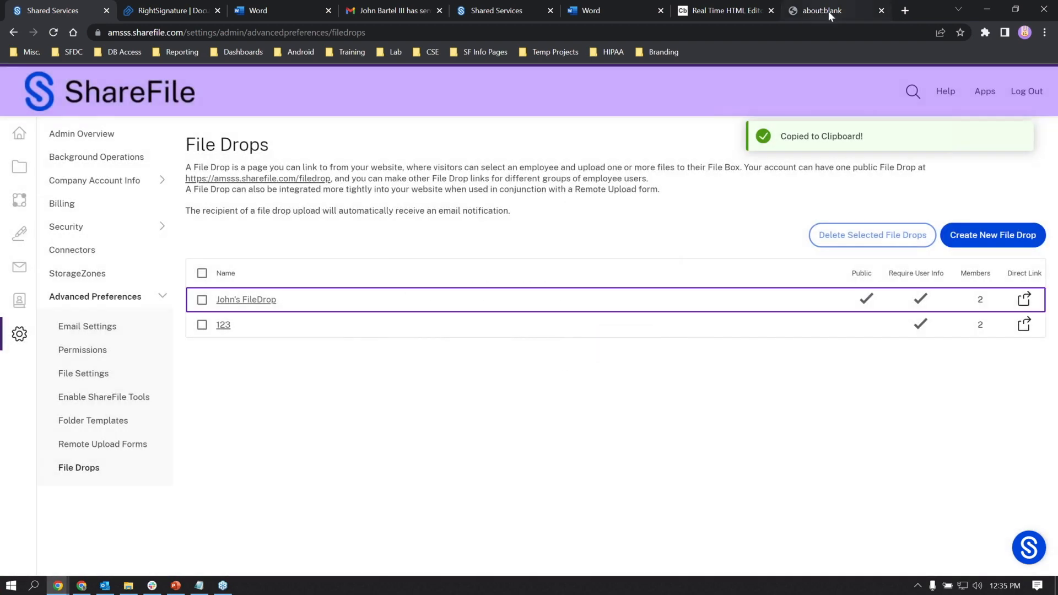
left_click(905, 11)
key("ctrl+v")
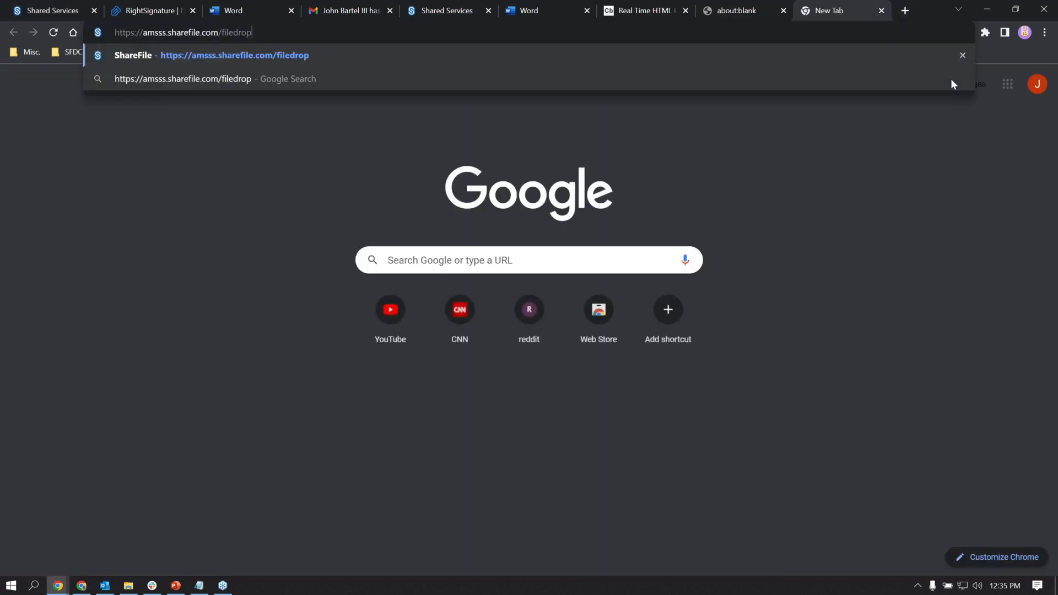
key("Return")
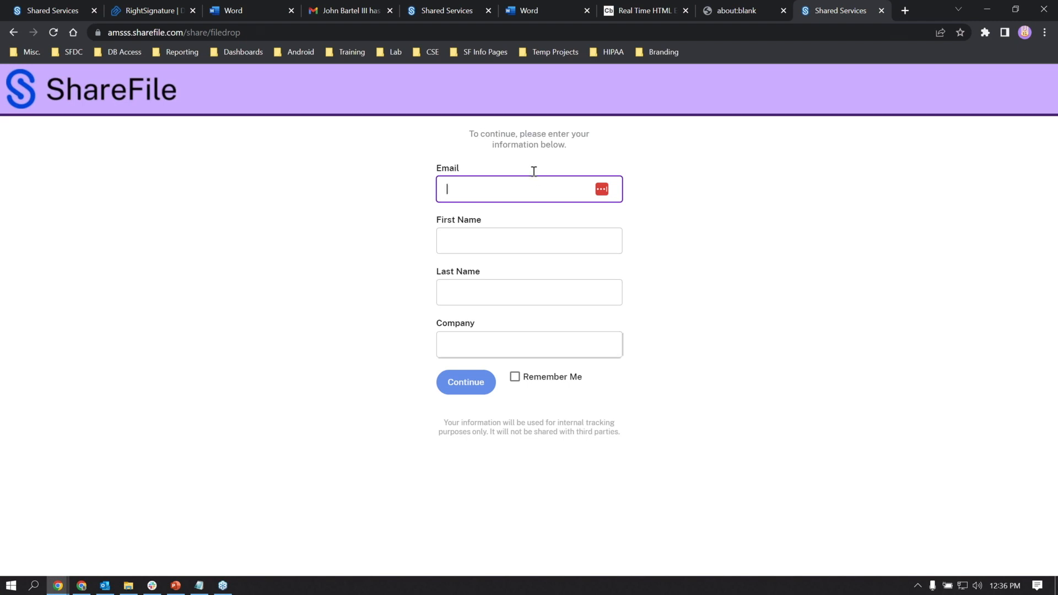
- Autofill the uploader's email and name, enter Company 'CSG', and continue
left_click(470, 185)
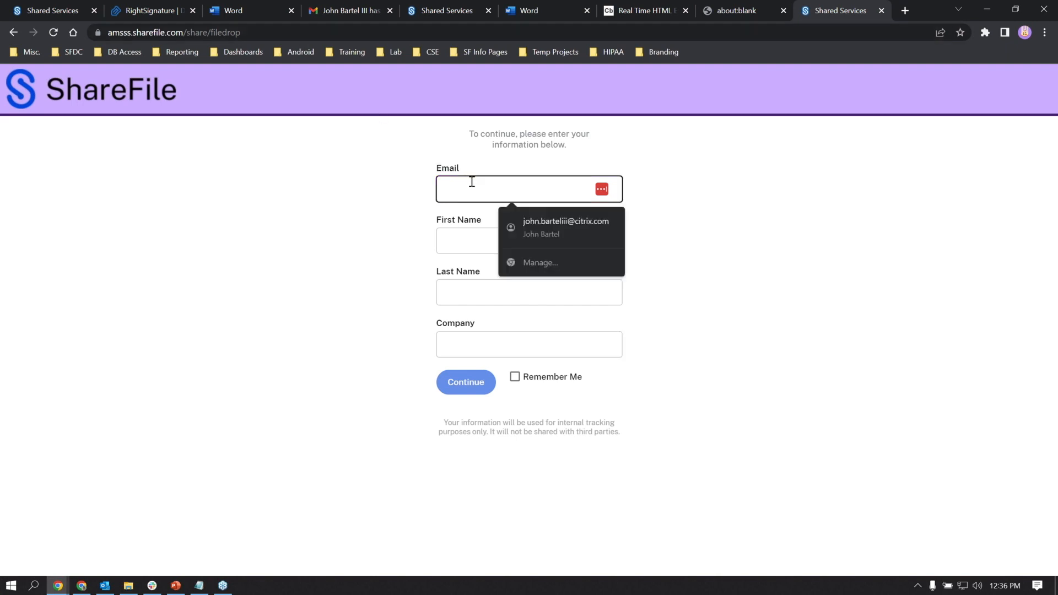
left_click(514, 215)
left_click(475, 342)
type("CSG")
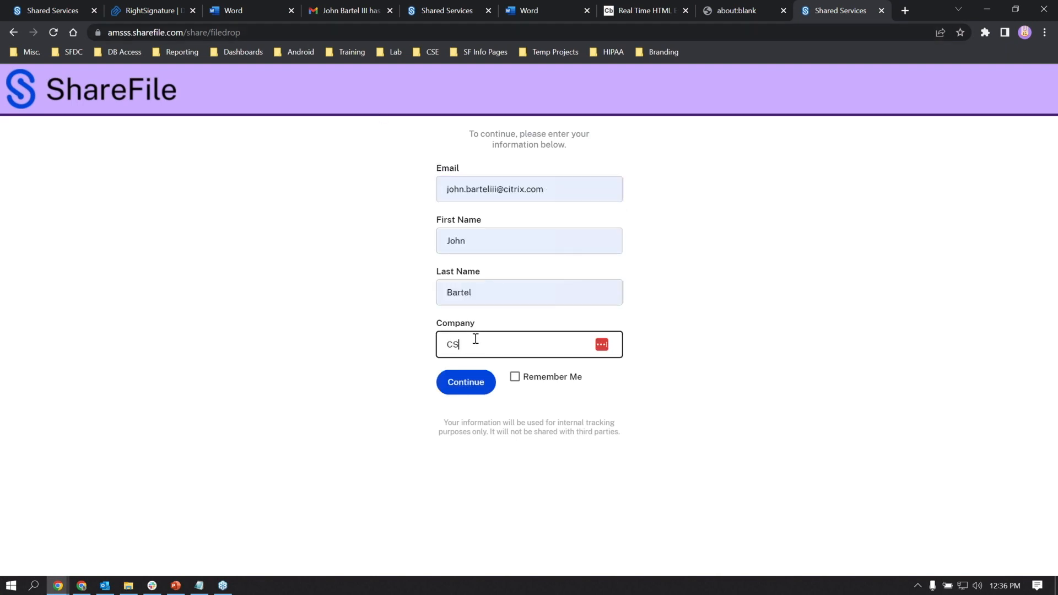
left_click(479, 388)
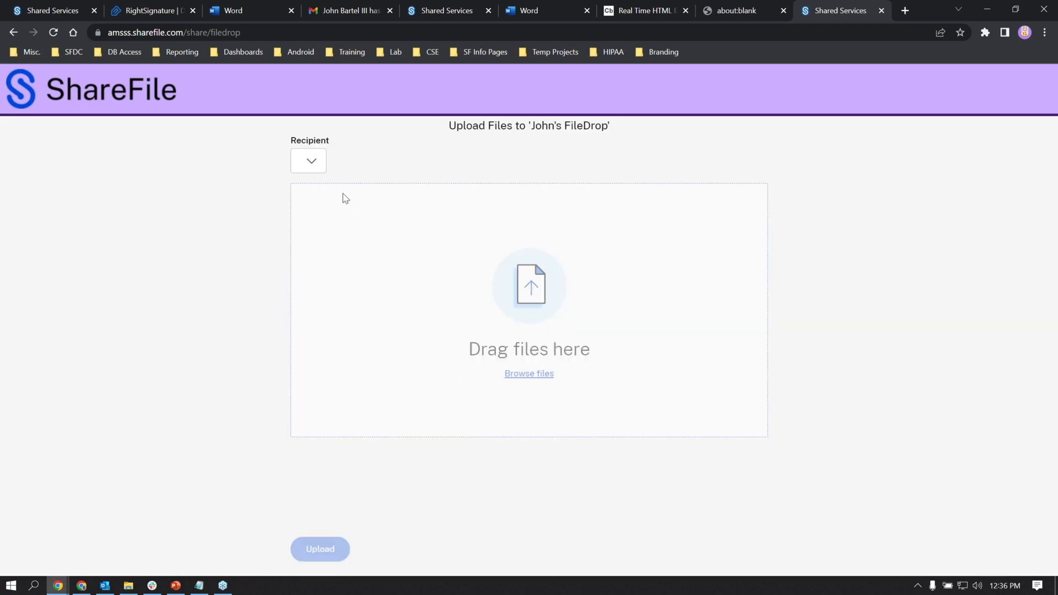
- Choose a recipient, upload Test.pdf, and return to the ShareFile File Drops page
left_click(318, 166)
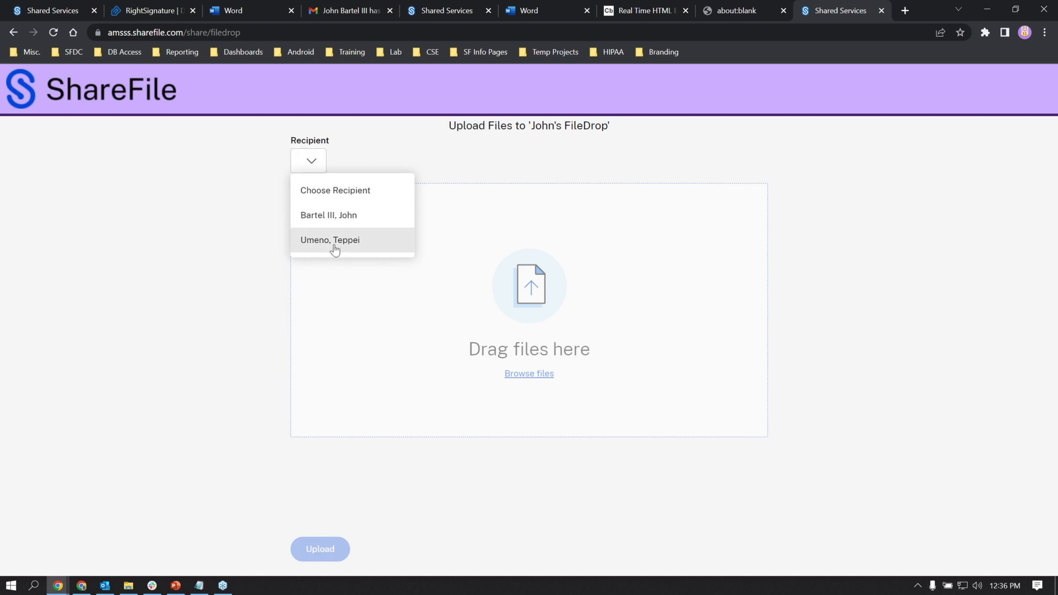
left_click(337, 222)
left_click(337, 222)
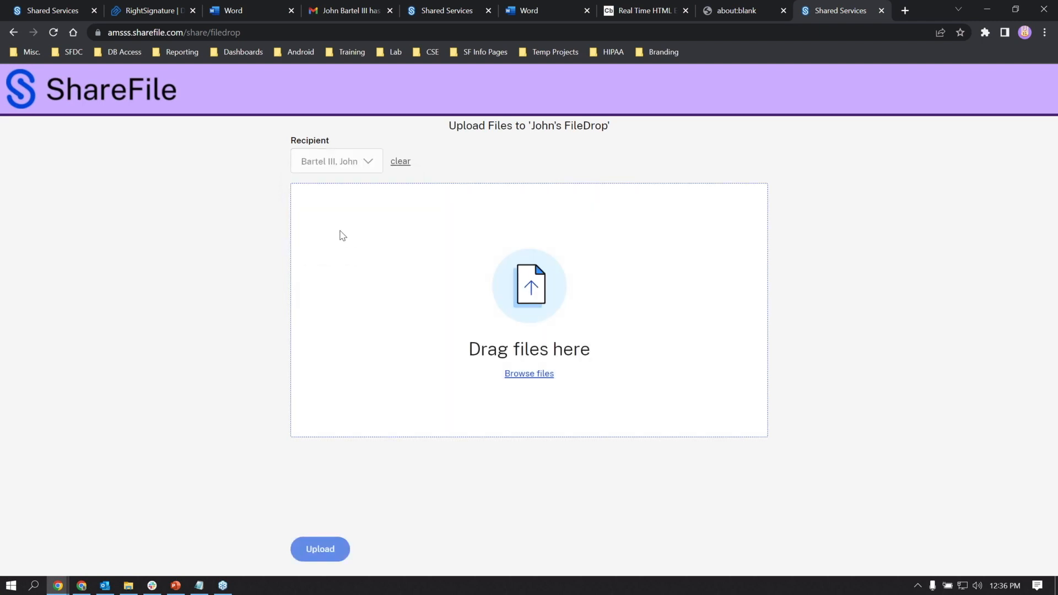
left_click(555, 254)
left_click(207, 200)
double_click(207, 200)
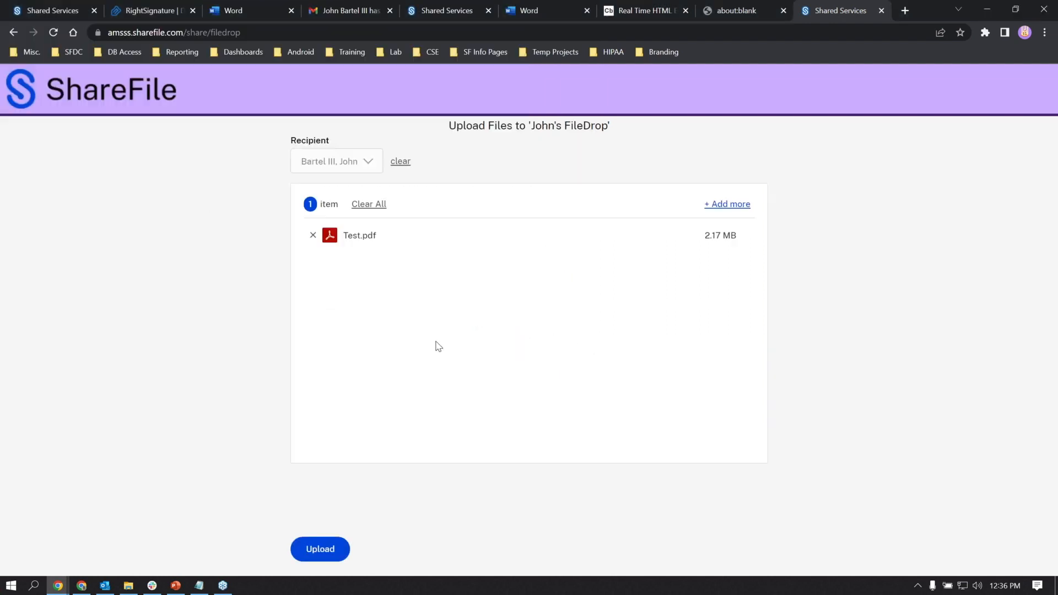
left_click(320, 549)
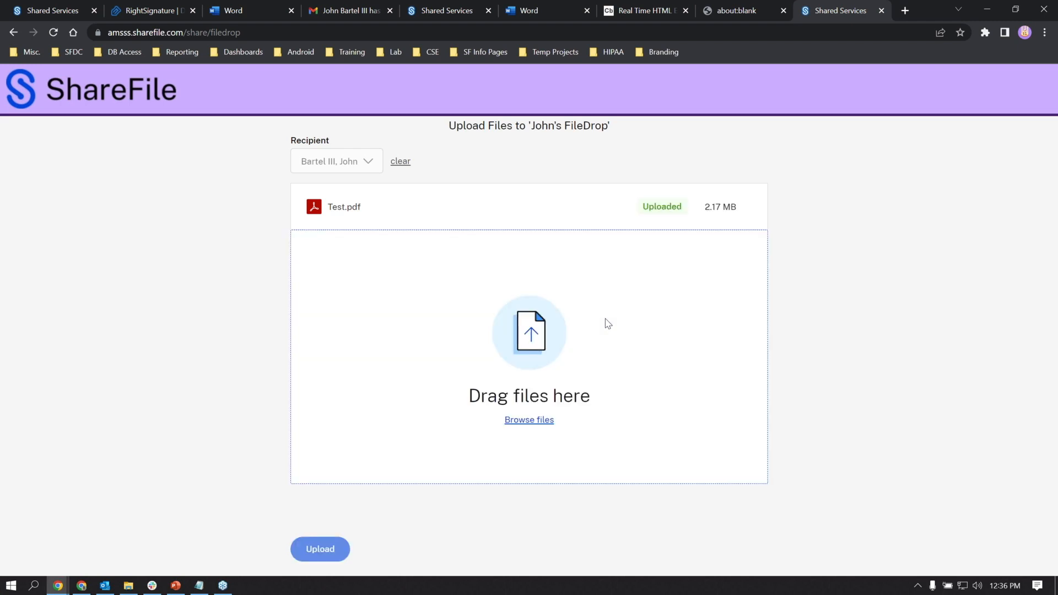
left_click(60, 15)
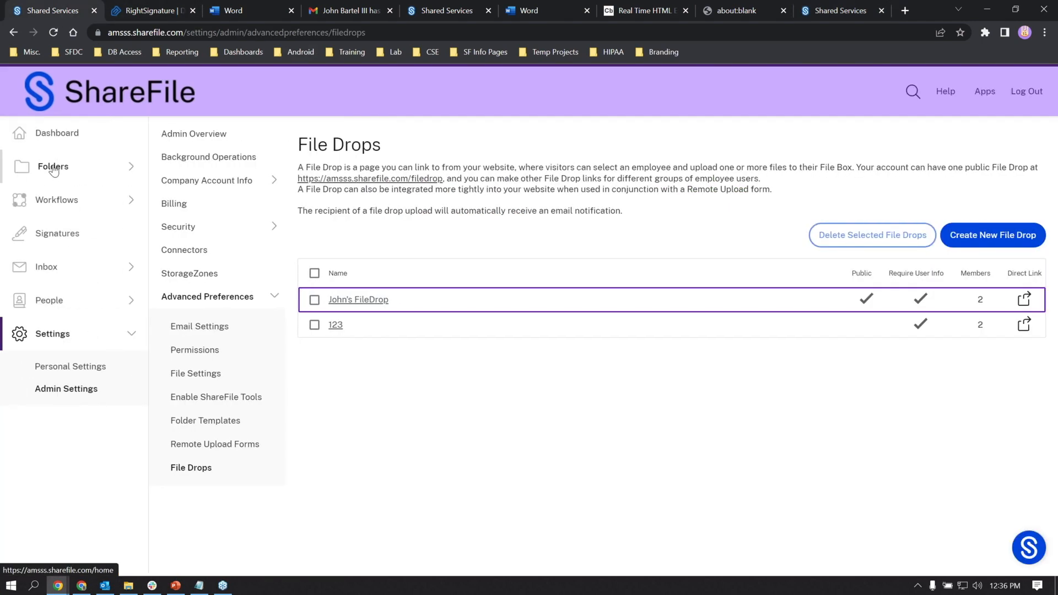
- Check Test.pdf in the File Box, then bring up its upload notification email in Outlook
left_click(51, 168)
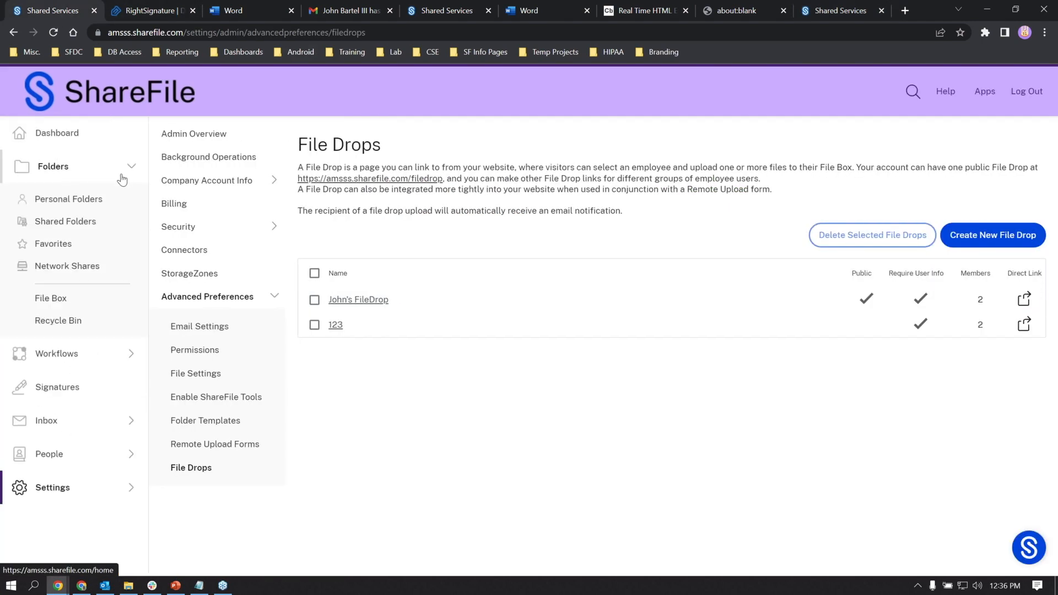
left_click(83, 306)
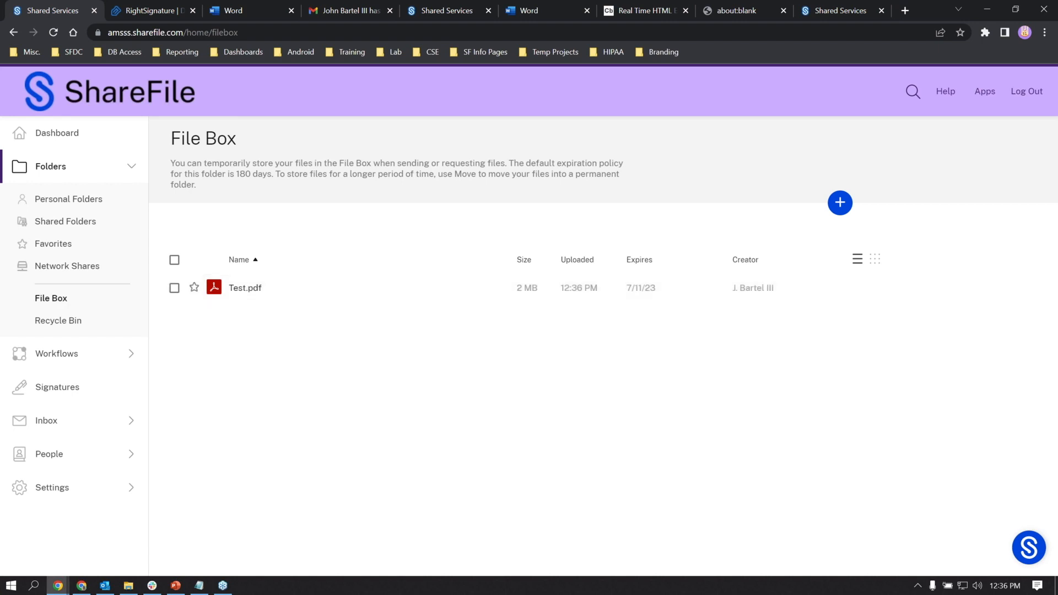
key("alt+Tab")
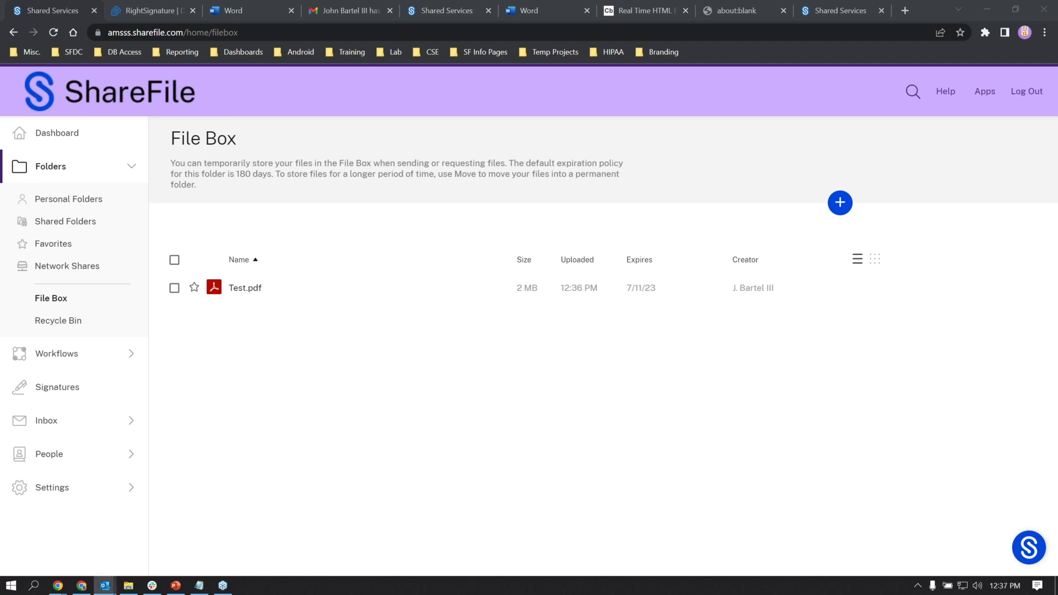
left_click_drag(0, 232, 699, 45)
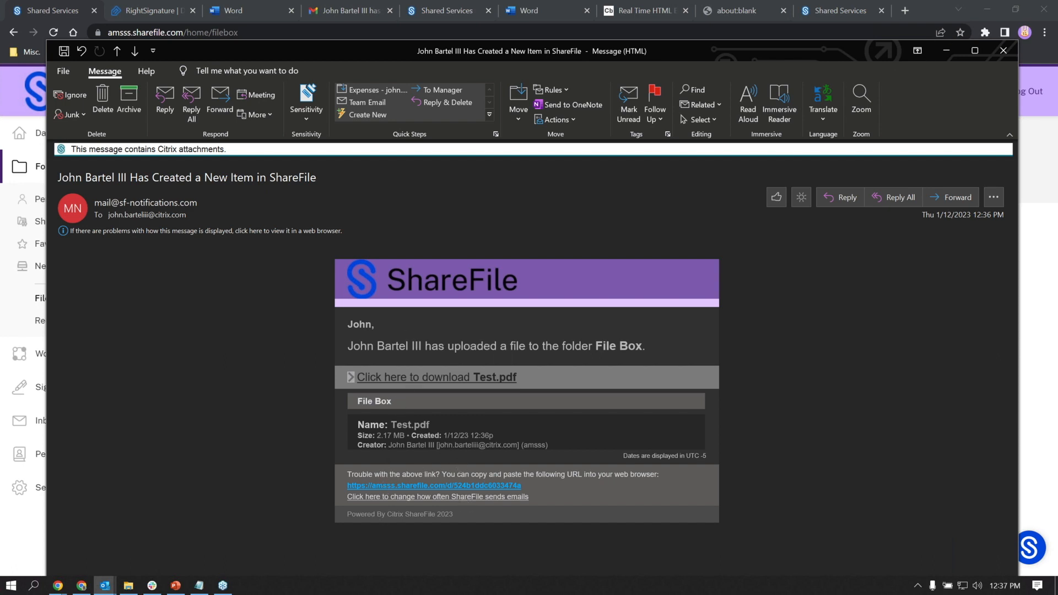
- Move the notification email aside to reveal the File Box listing Test.pdf
left_click_drag(825, 50, 0, 256)
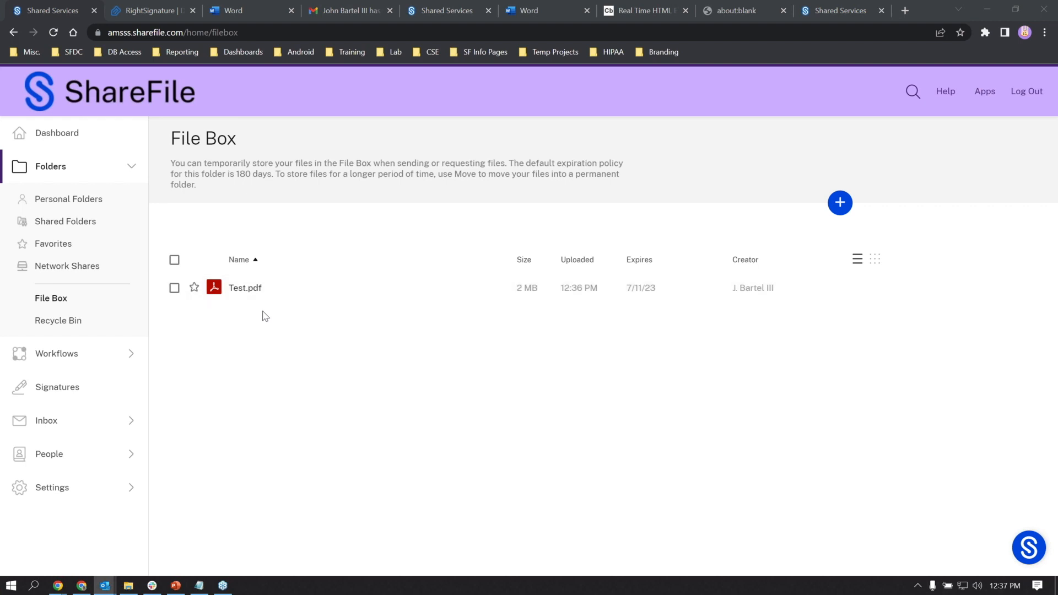
- Go to Admin Settings > Advanced Preferences > Remote Upload Forms and begin adding a new form
left_click(98, 496)
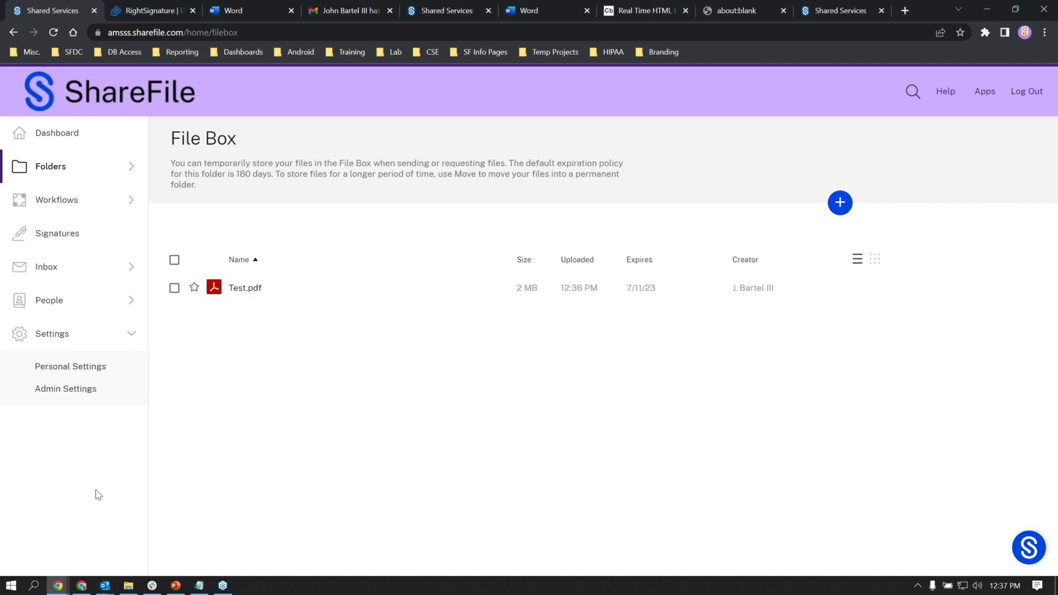
left_click(80, 398)
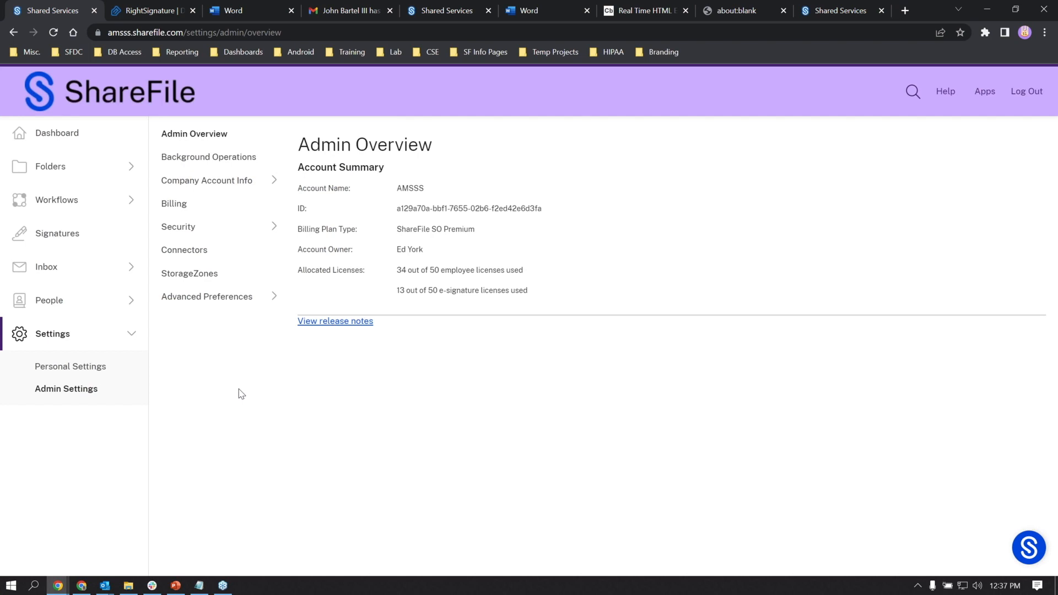
left_click(215, 300)
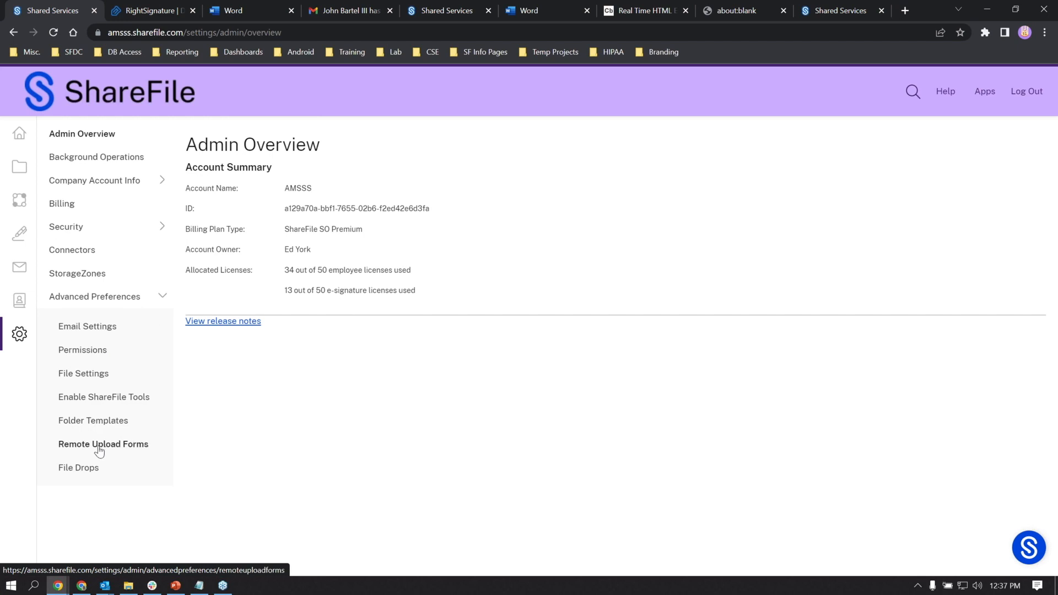
left_click(100, 447)
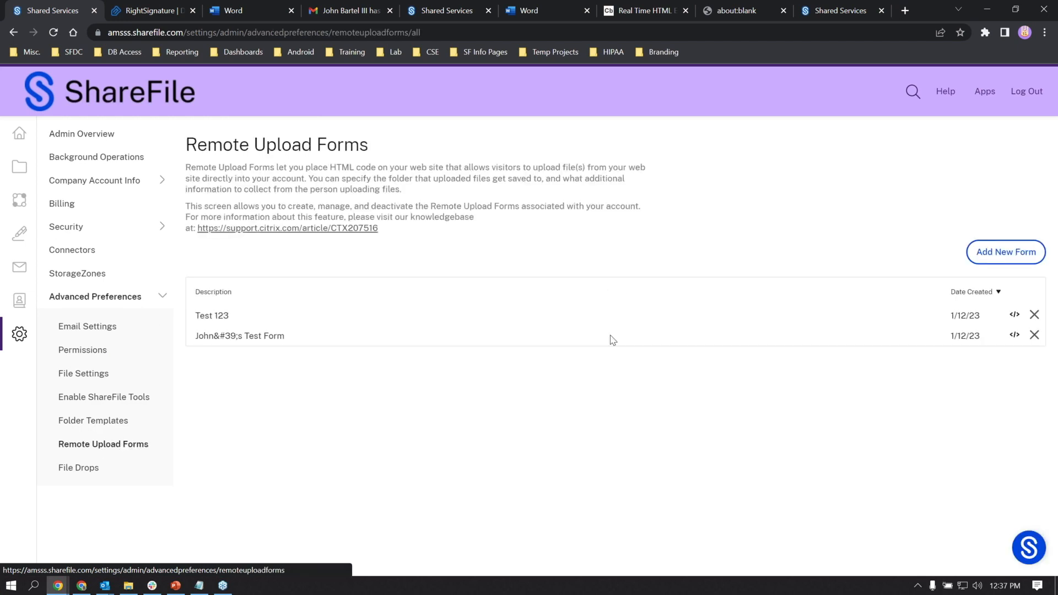
left_click(995, 255)
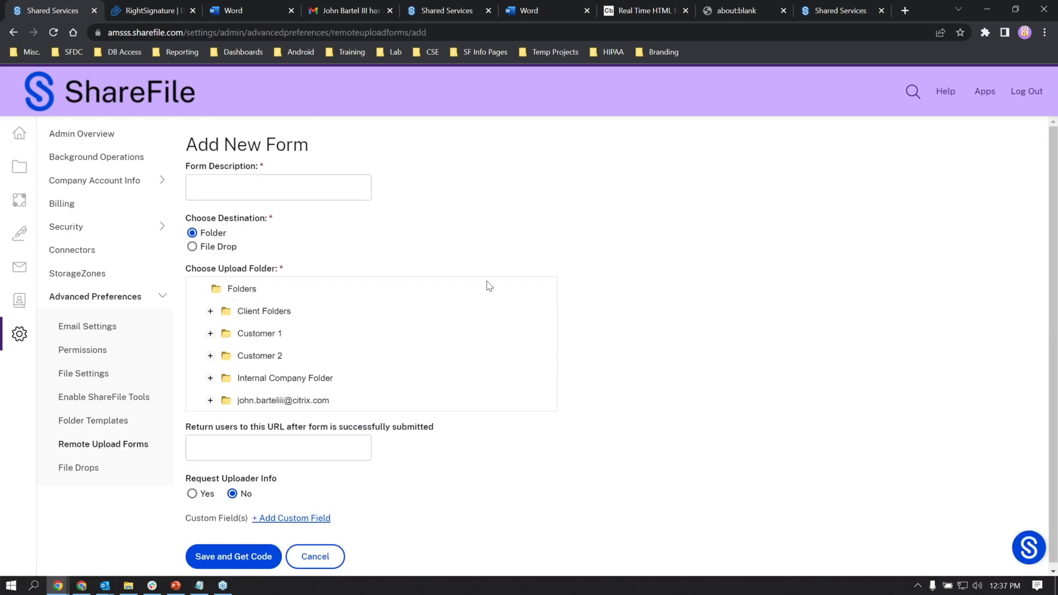
- Set the new form's destination to File Drop, picking the other existing drop, then reselect File Drop after trying Folder
left_click(192, 247)
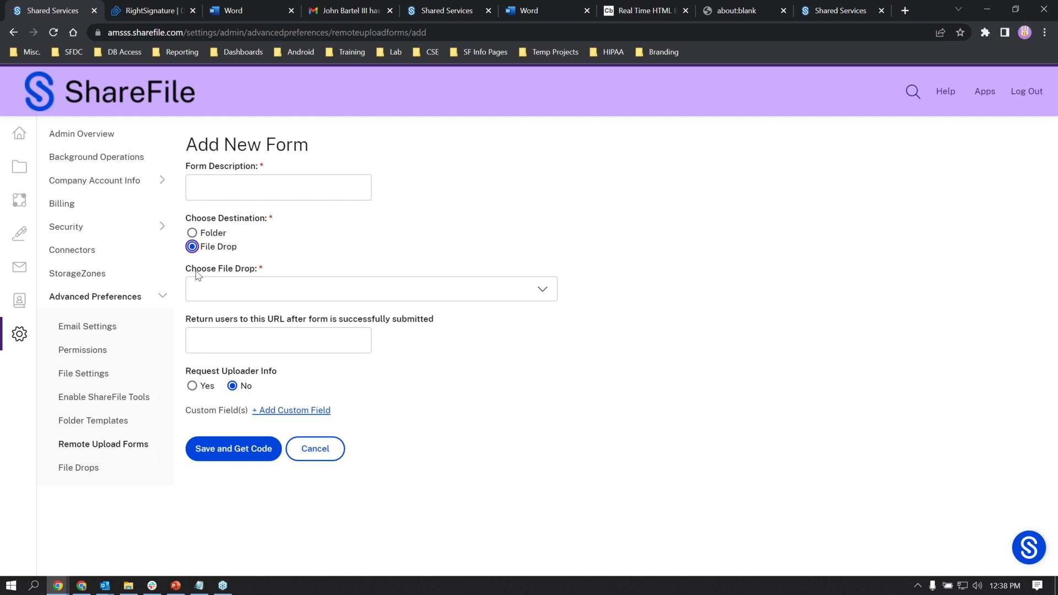
left_click(222, 285)
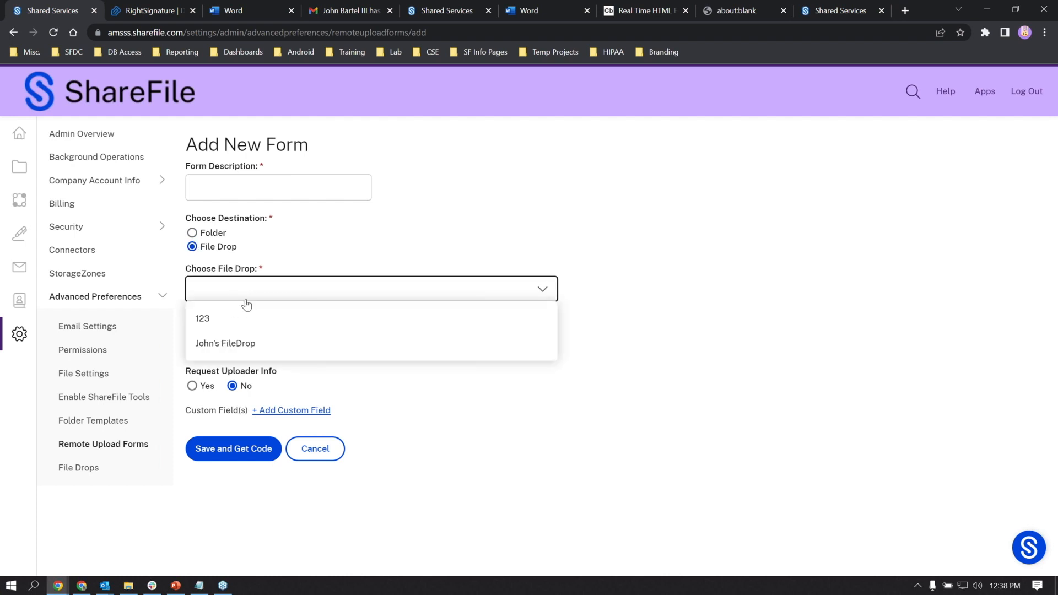
left_click(249, 343)
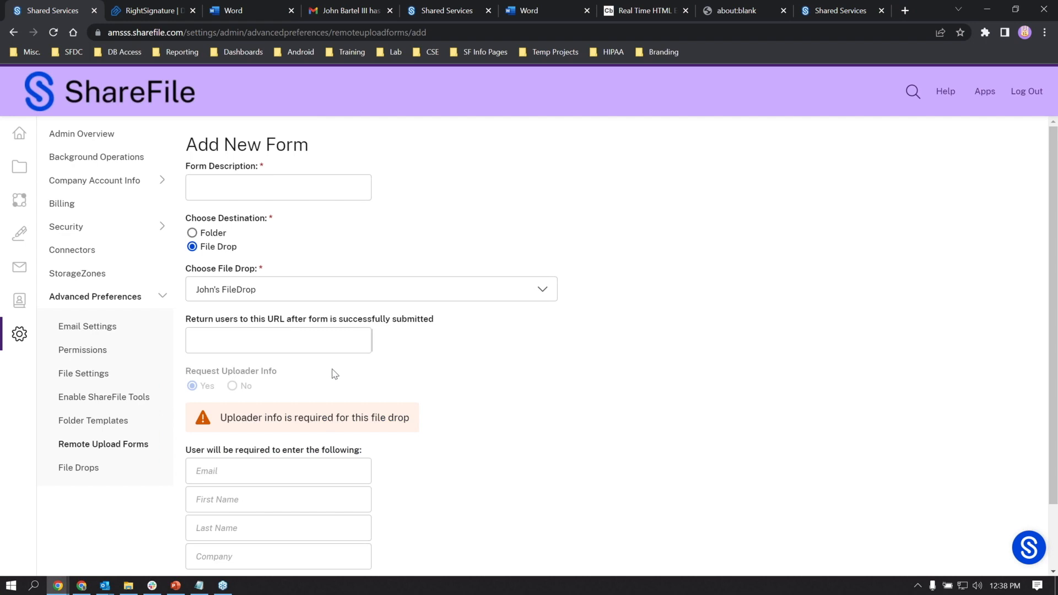
scroll(335, 375, "down", 2)
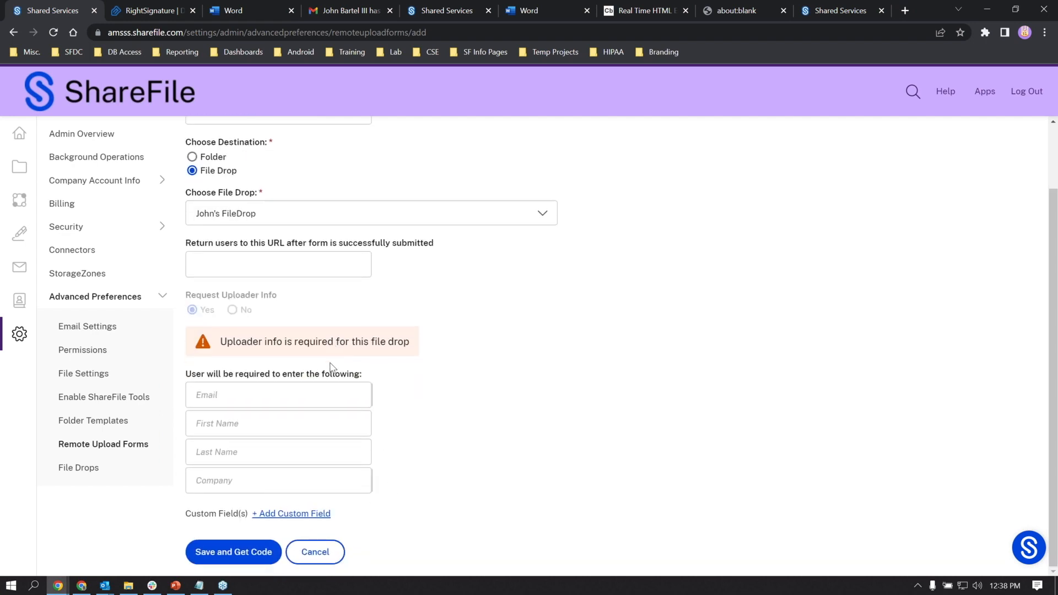
scroll(343, 404, "up", 2)
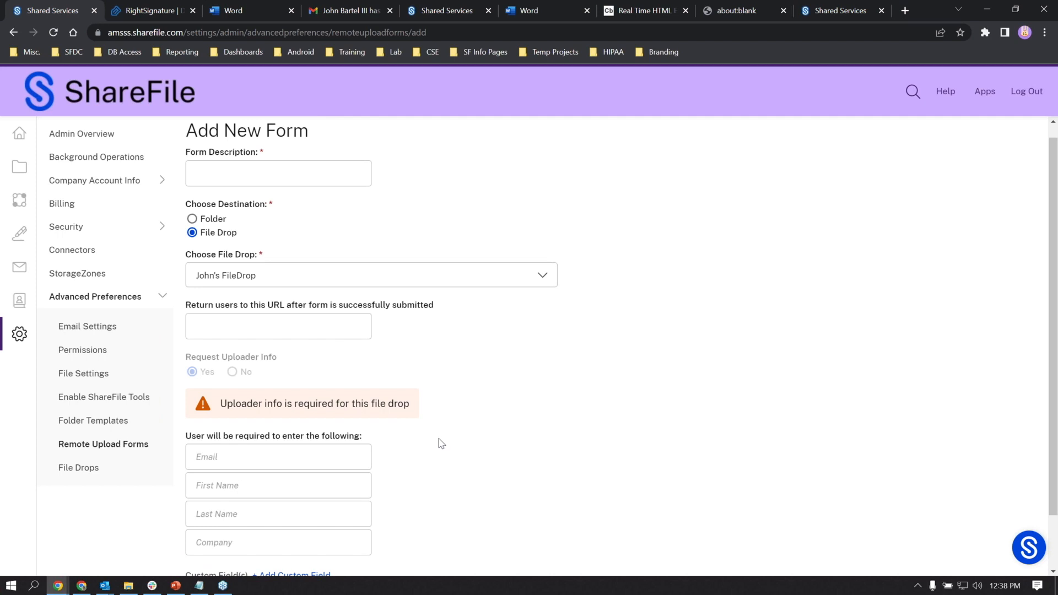
scroll(354, 378, "up", 1)
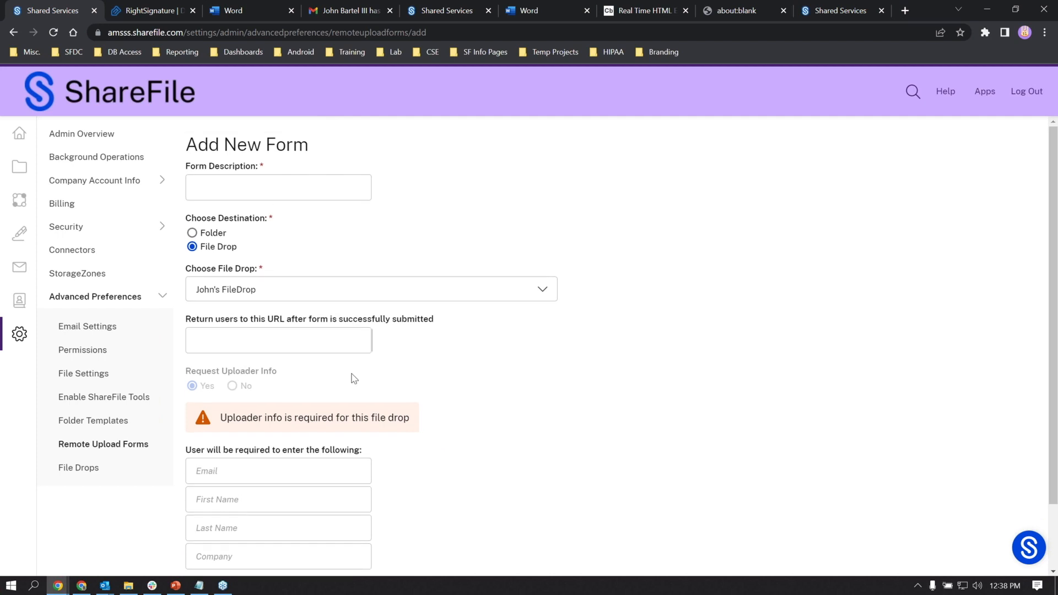
left_click(205, 235)
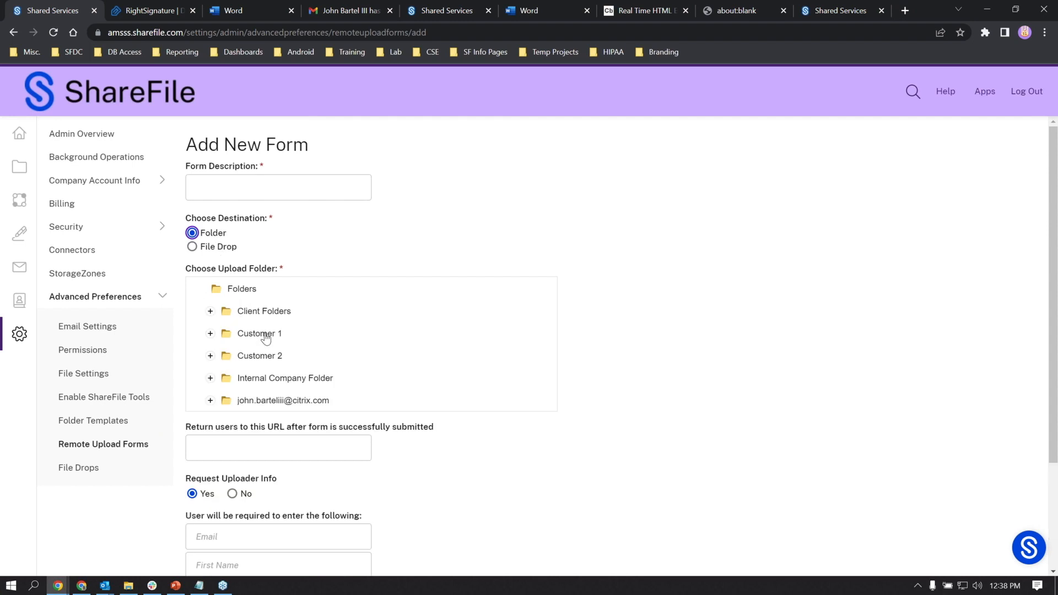
left_click(208, 249)
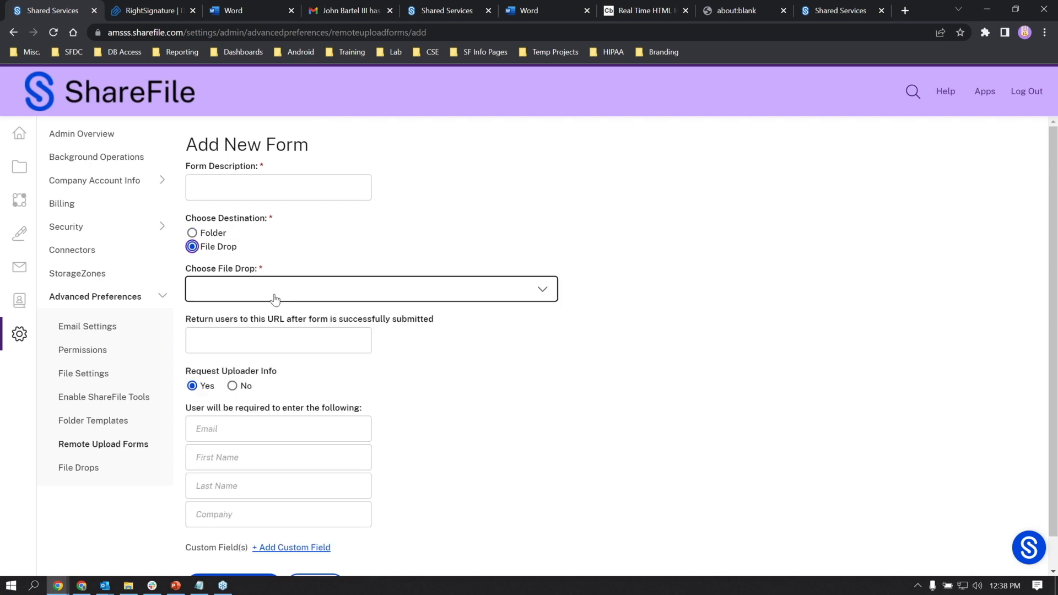